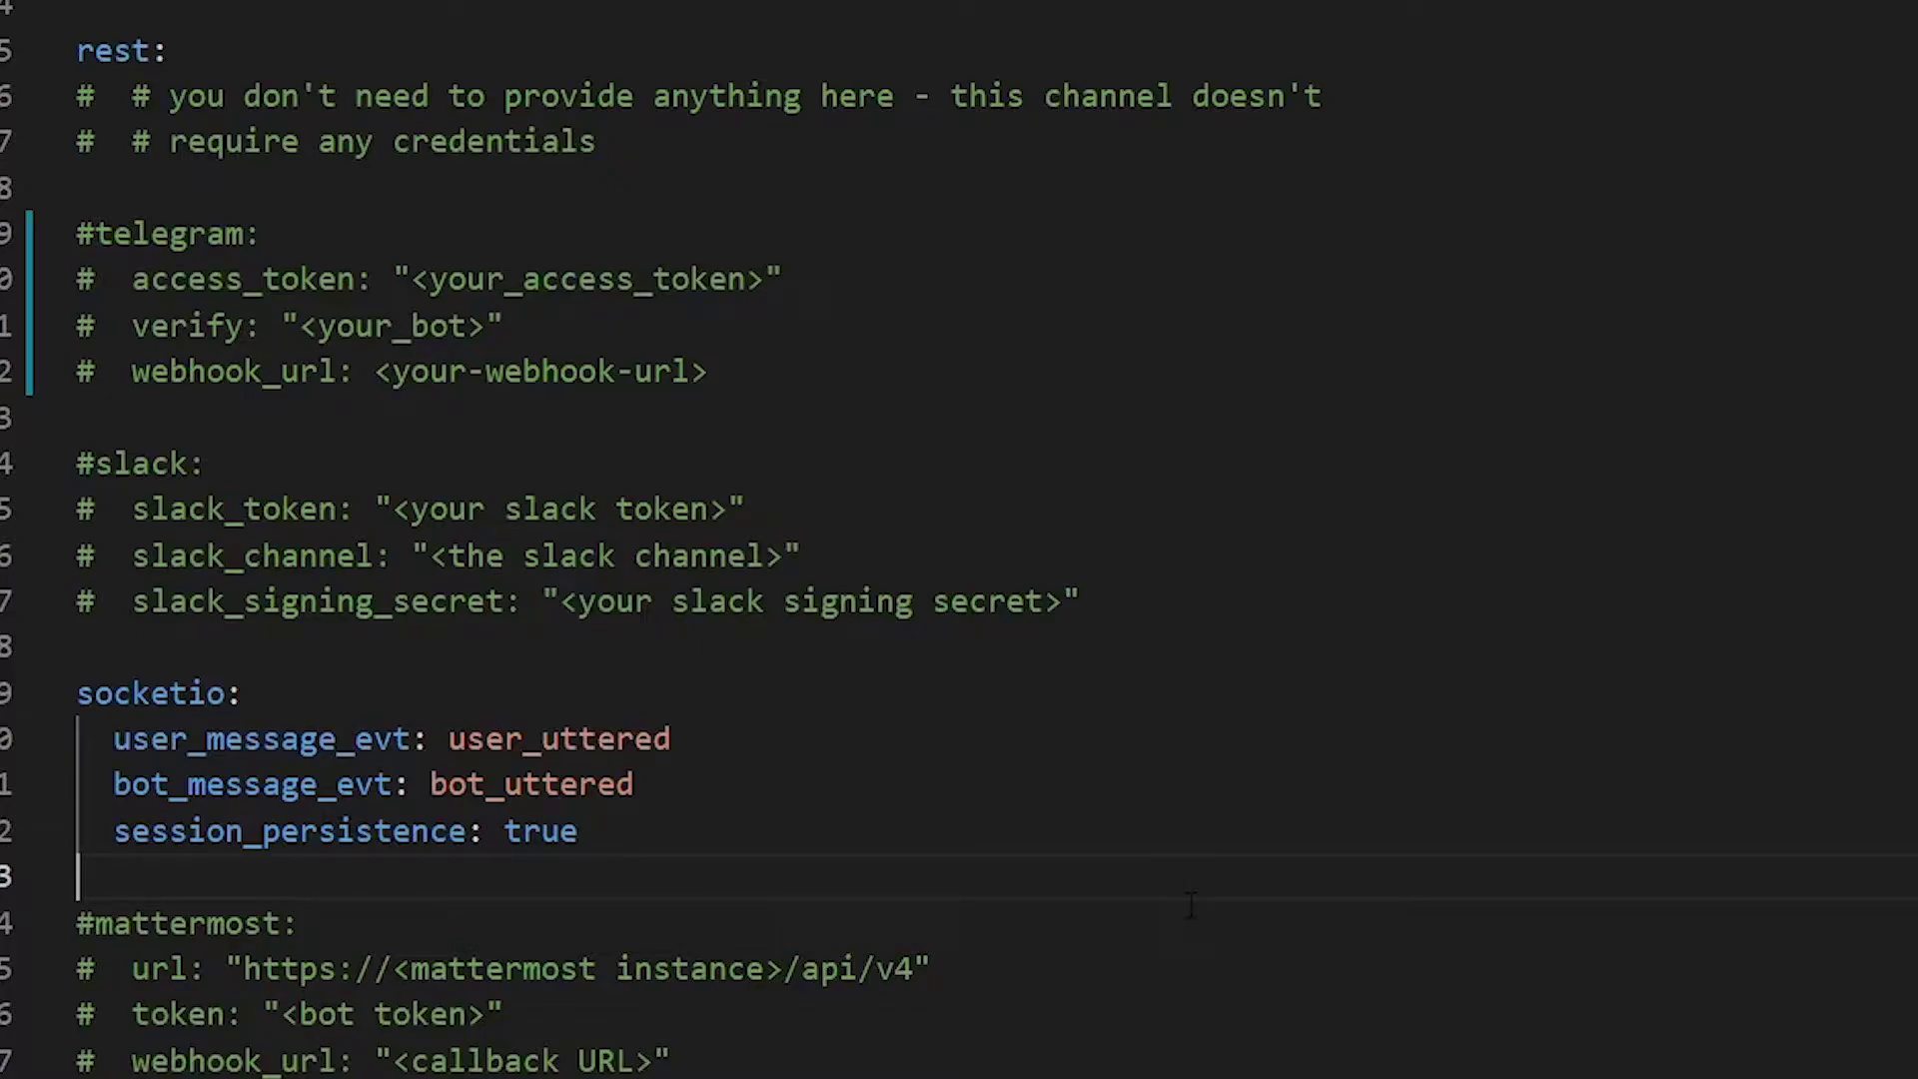
Step: Wrap the <your-webhook-url> placeholder on the webhook_url line in double quotes
{"action": "left_click", "coordinate": [584, 375]}
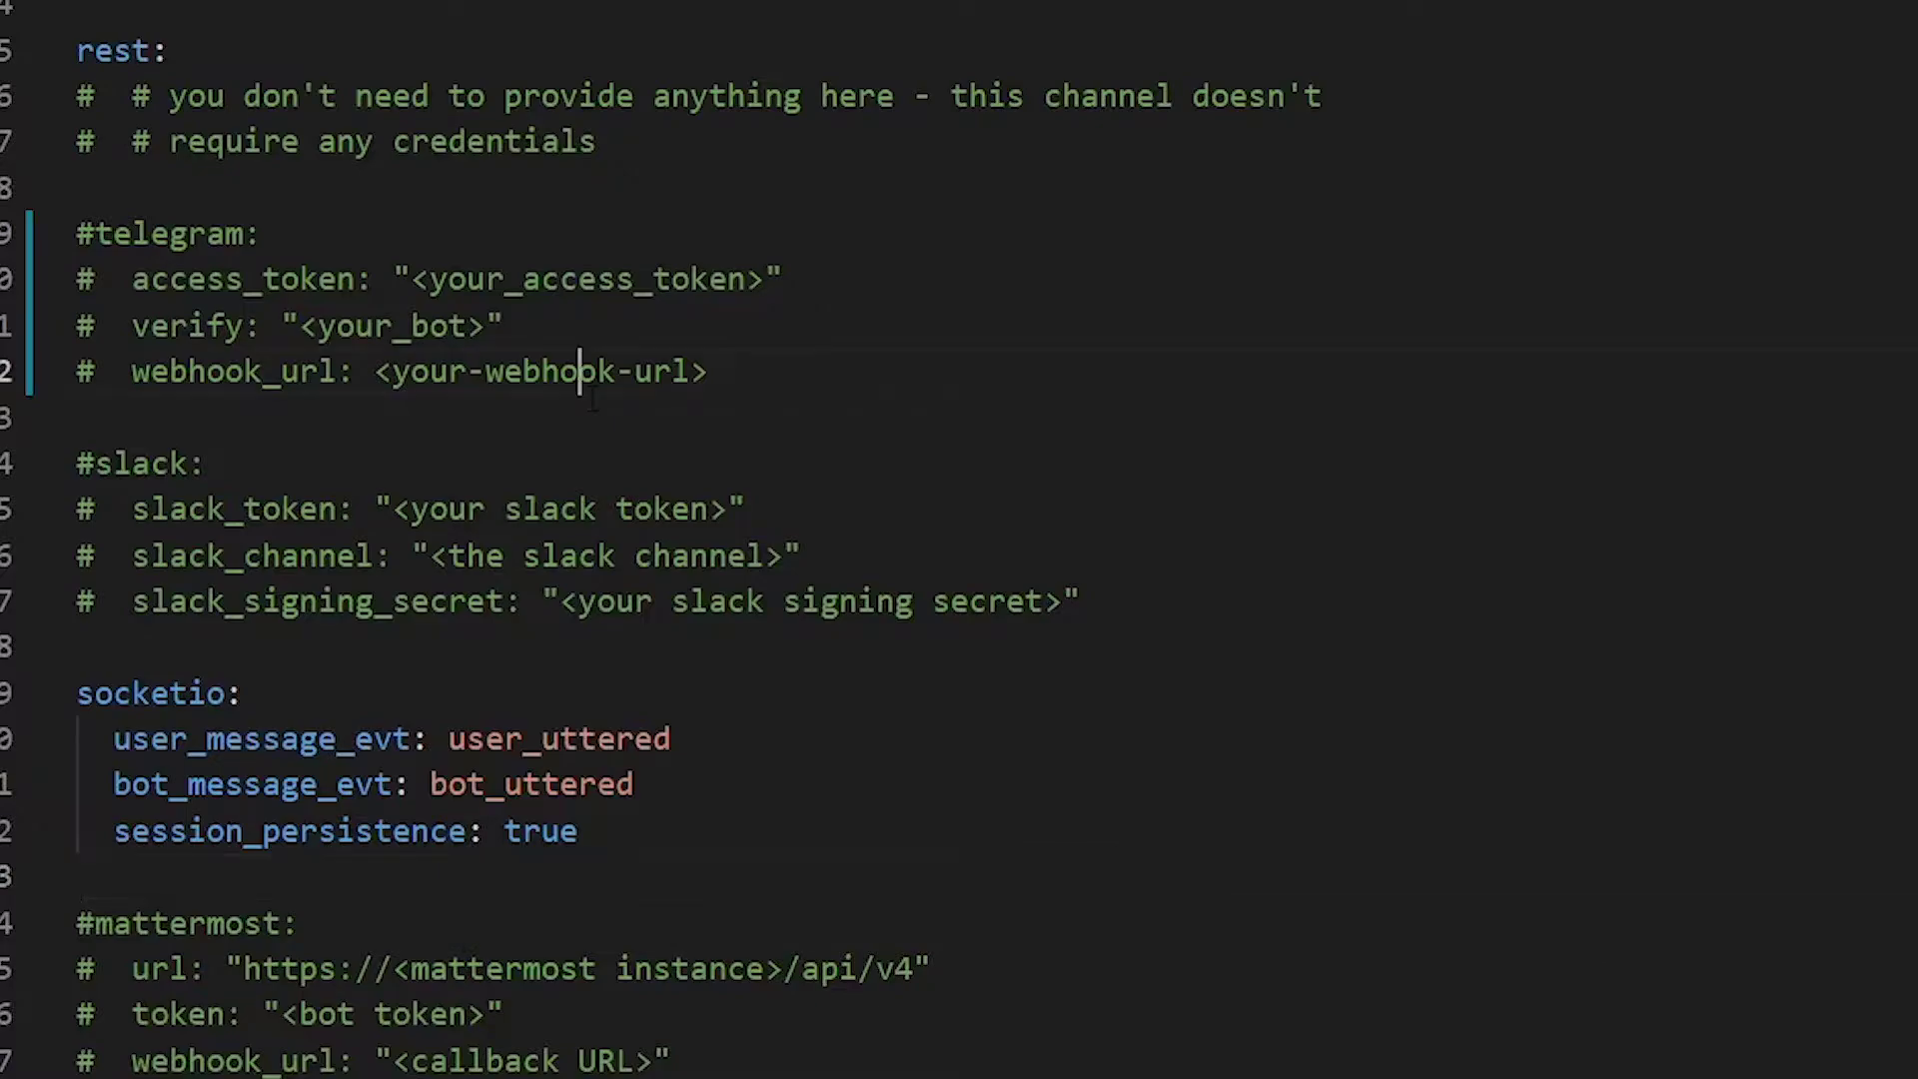
{"action": "double_click", "coordinate": [595, 393]}
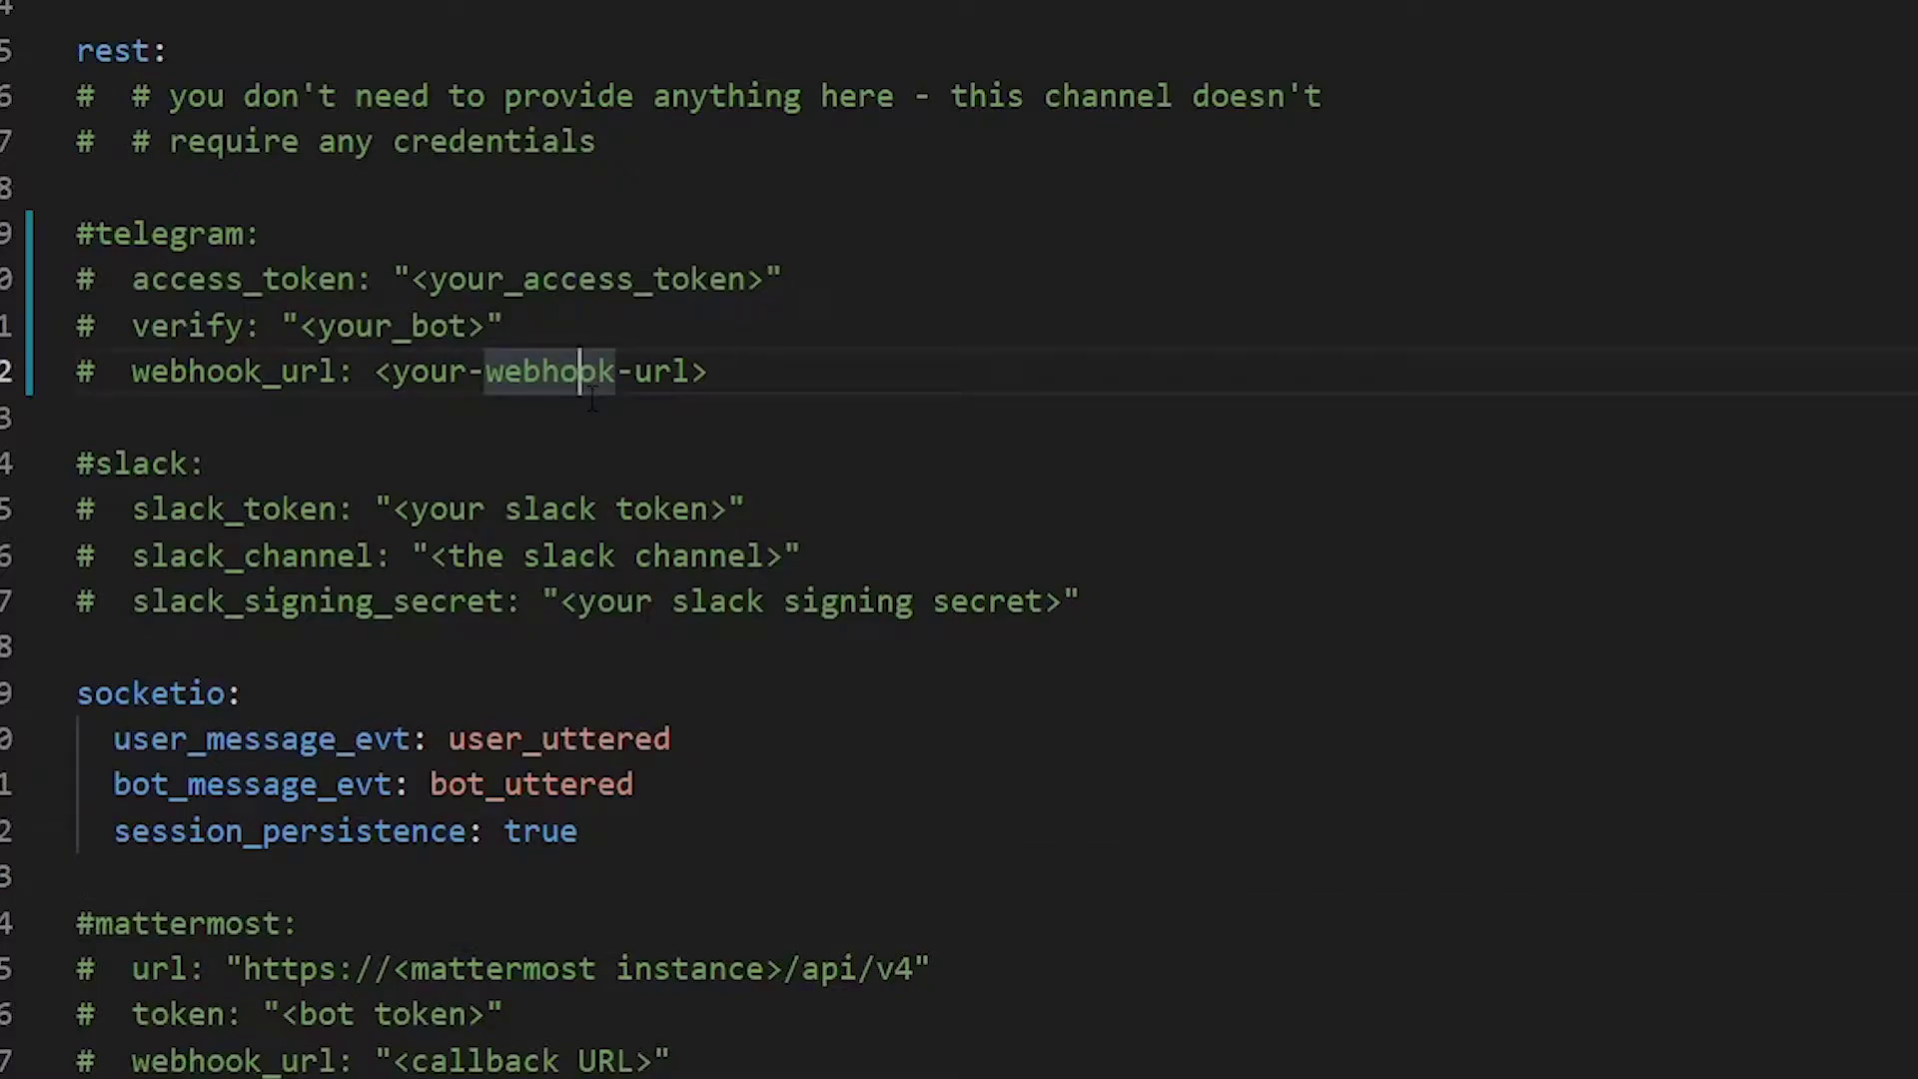
{"action": "left_click", "coordinate": [264, 236]}
{"action": "double_click", "coordinate": [189, 327]}
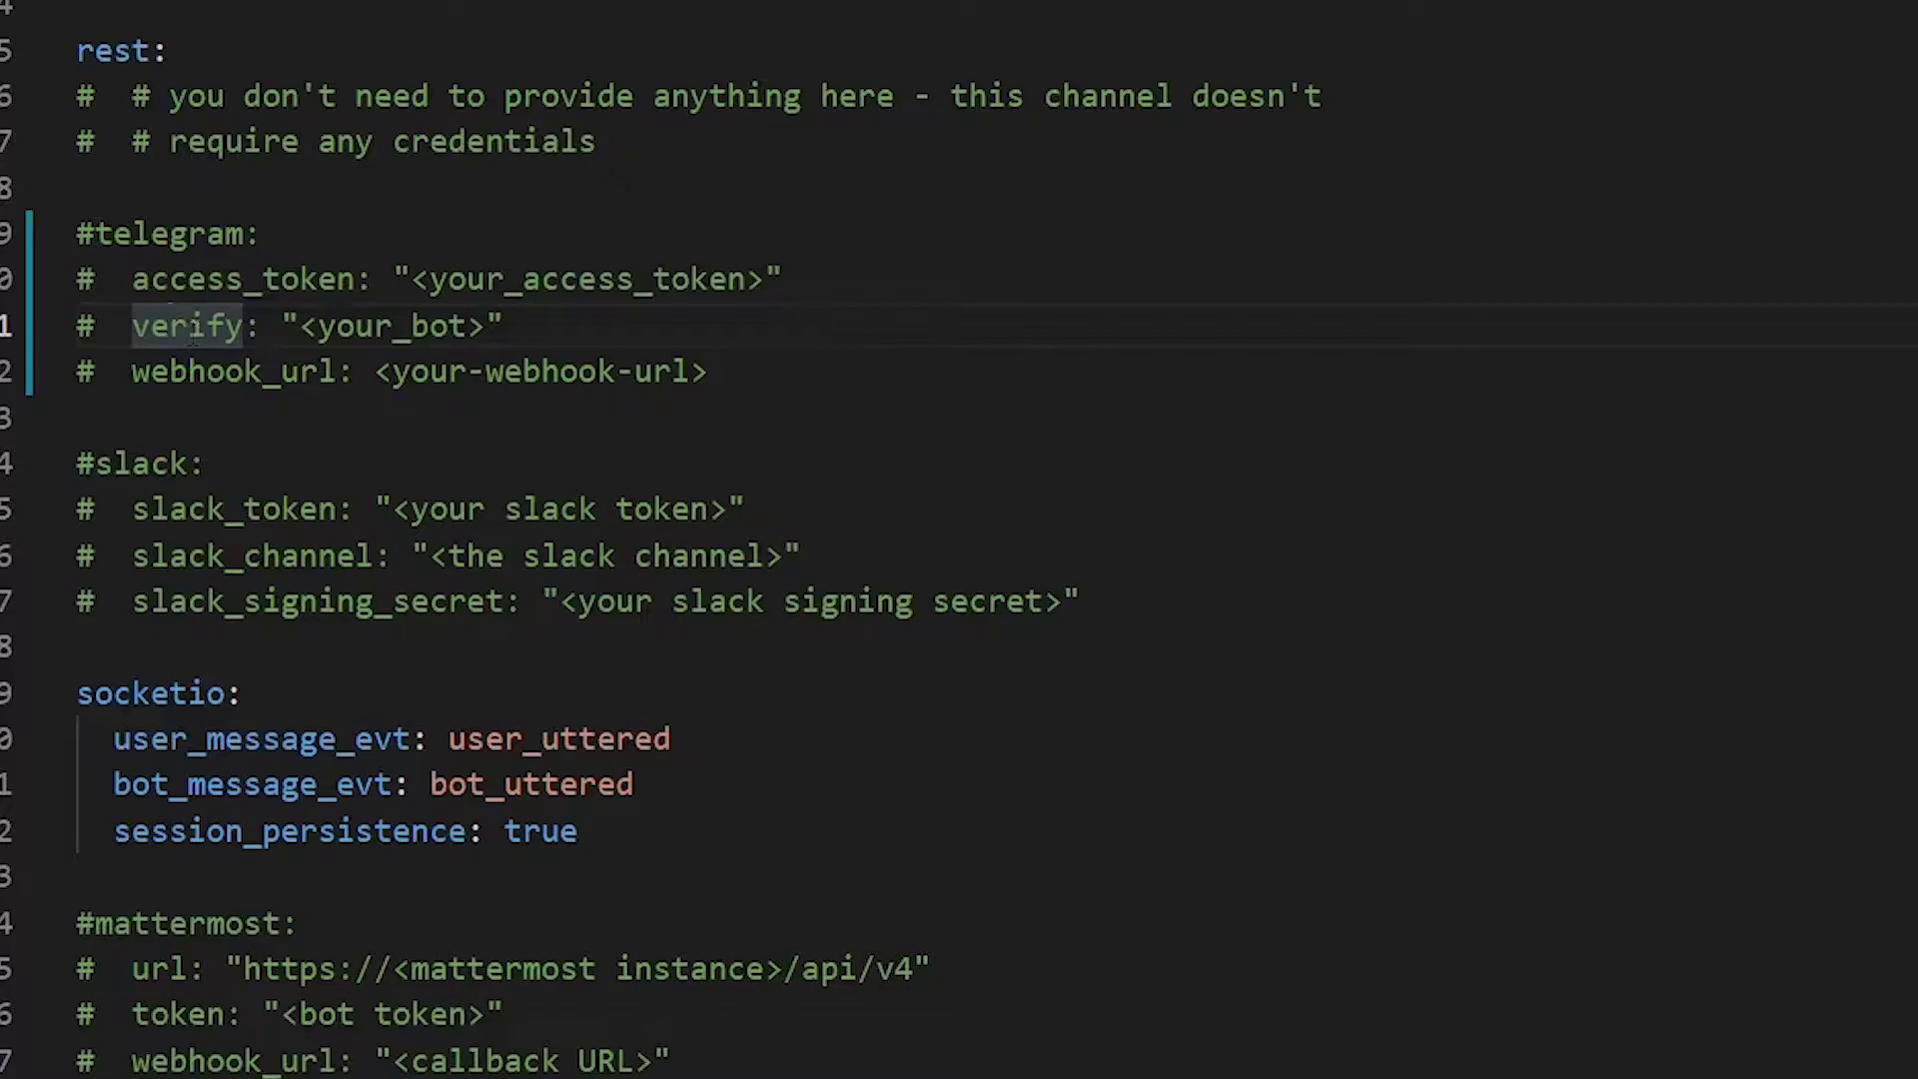
{"action": "left_click", "coordinate": [223, 369]}
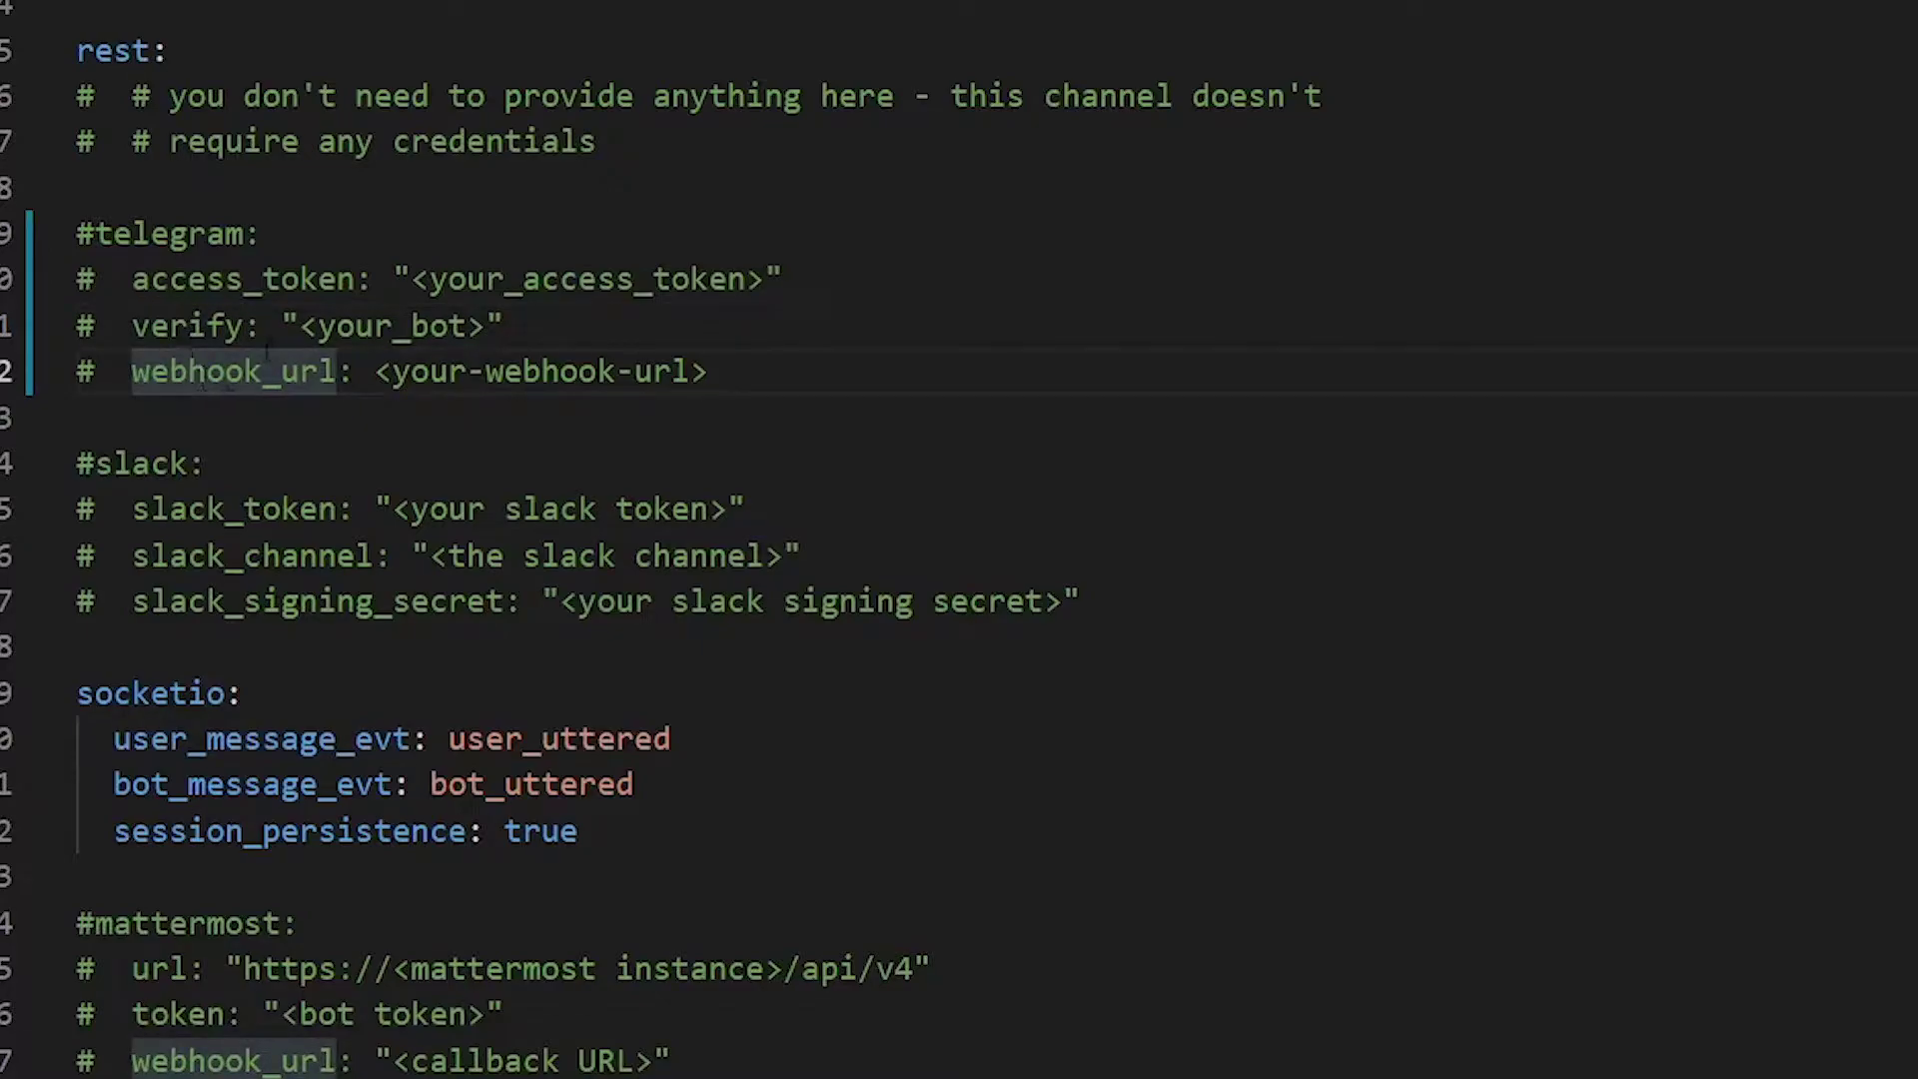
{"action": "left_click", "coordinate": [270, 348]}
{"action": "left_click", "coordinate": [721, 375]}
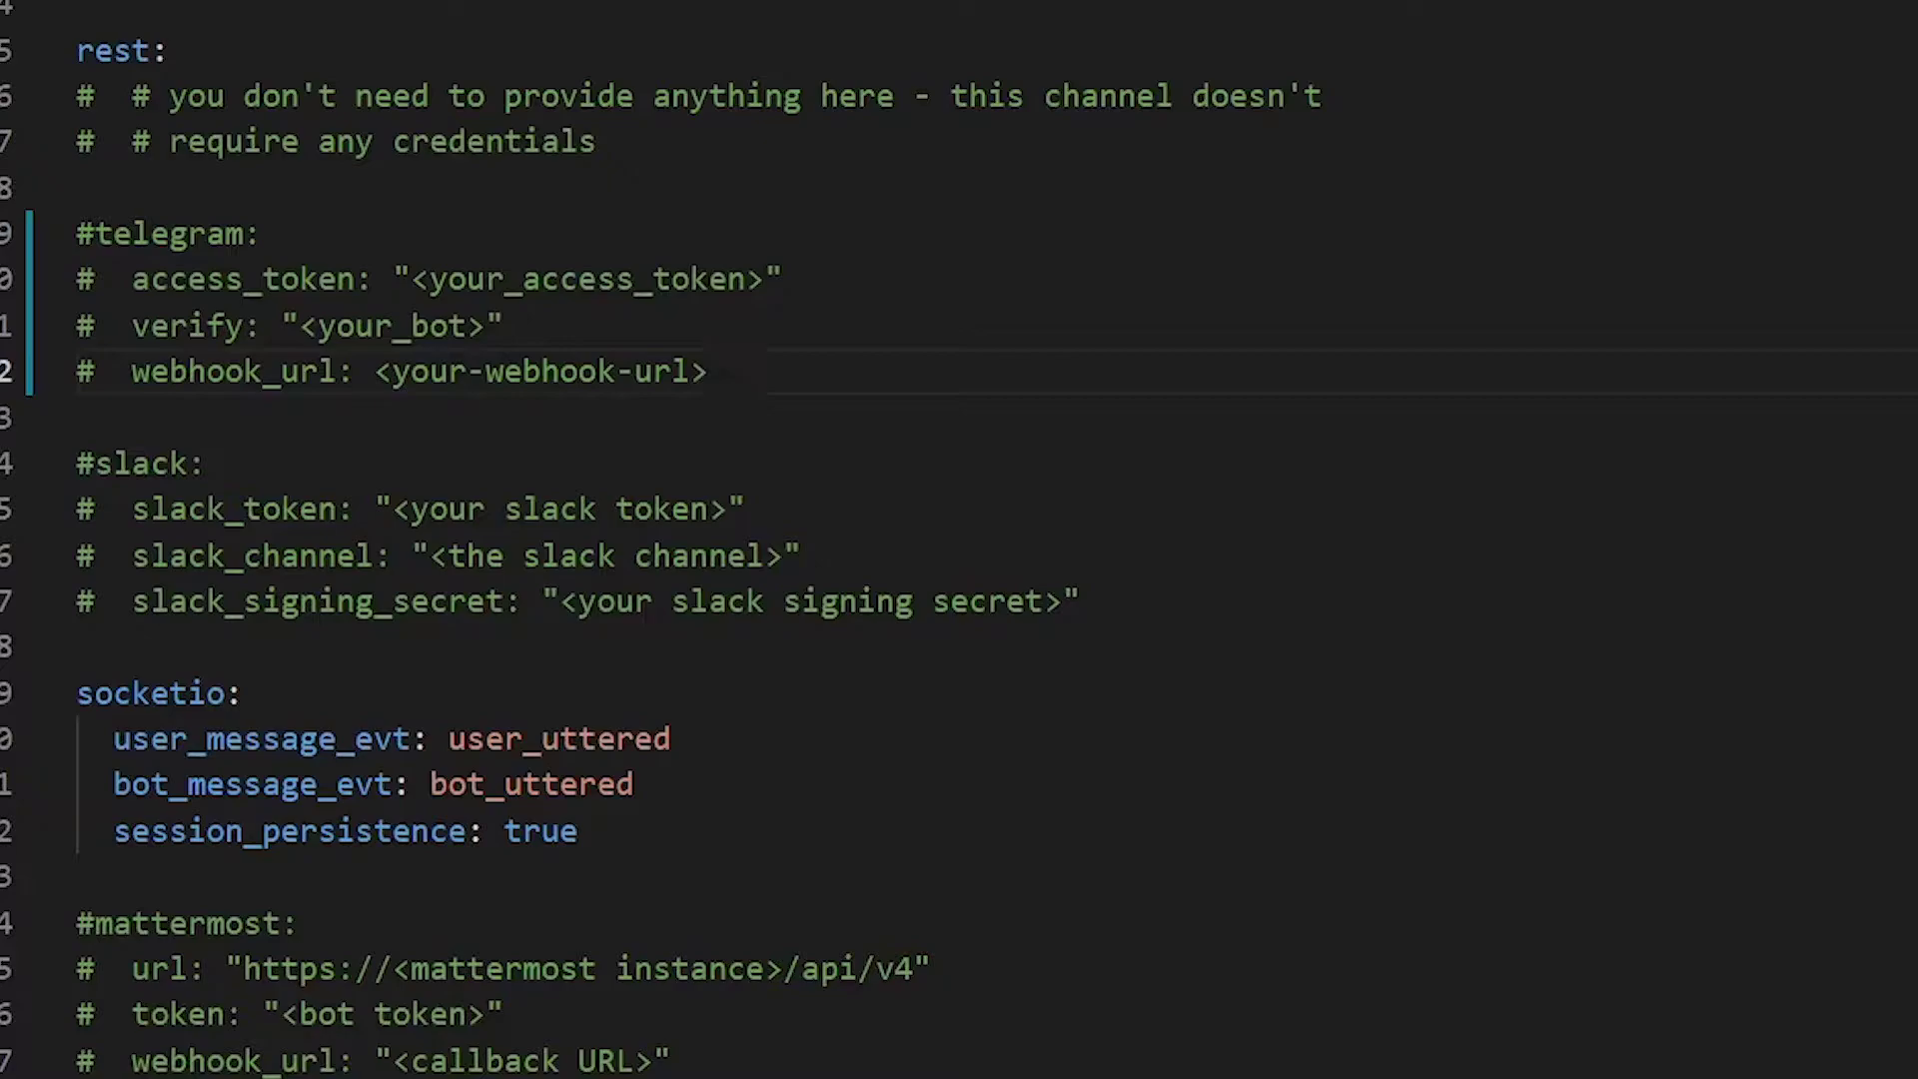
{"action": "left_click_drag", "start_coordinate": [720, 376], "coordinate": [378, 376]}
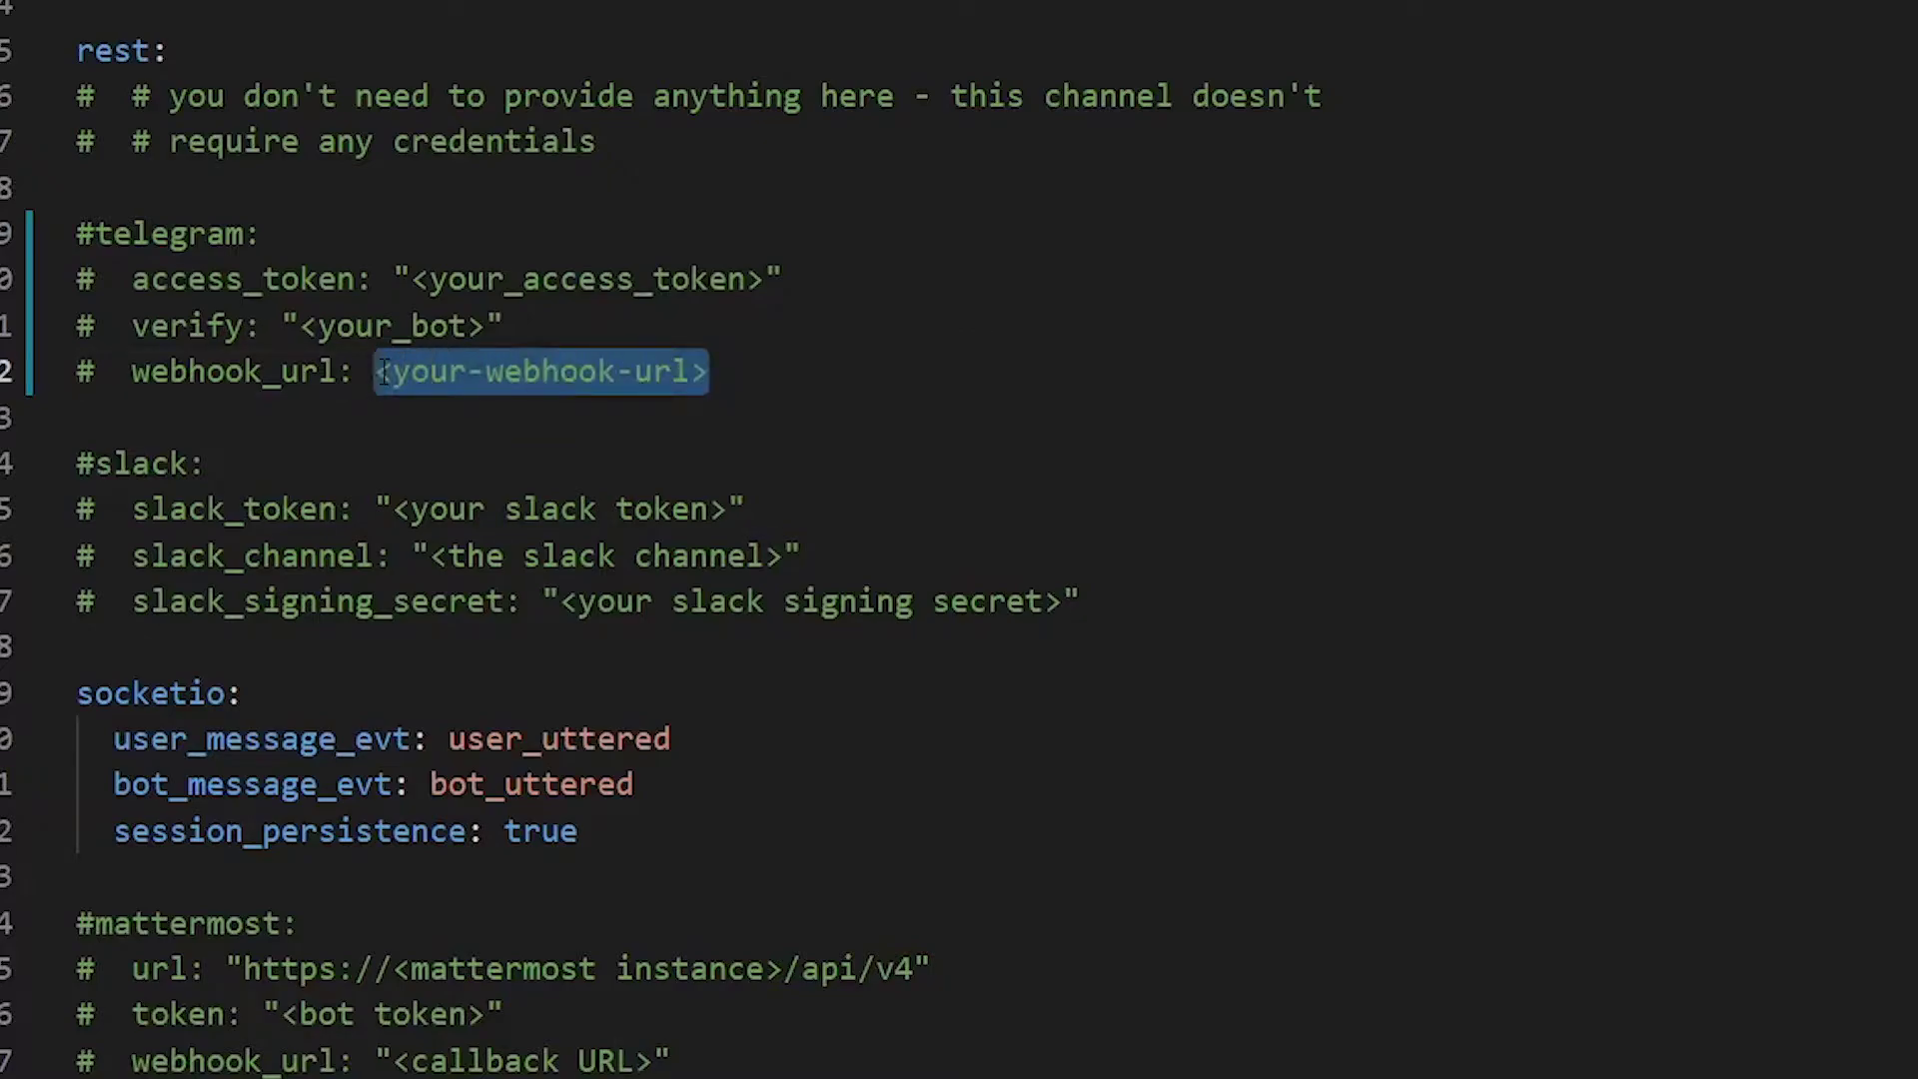
{"action": "type", "text": "\""}
{"action": "left_click", "coordinate": [817, 381]}
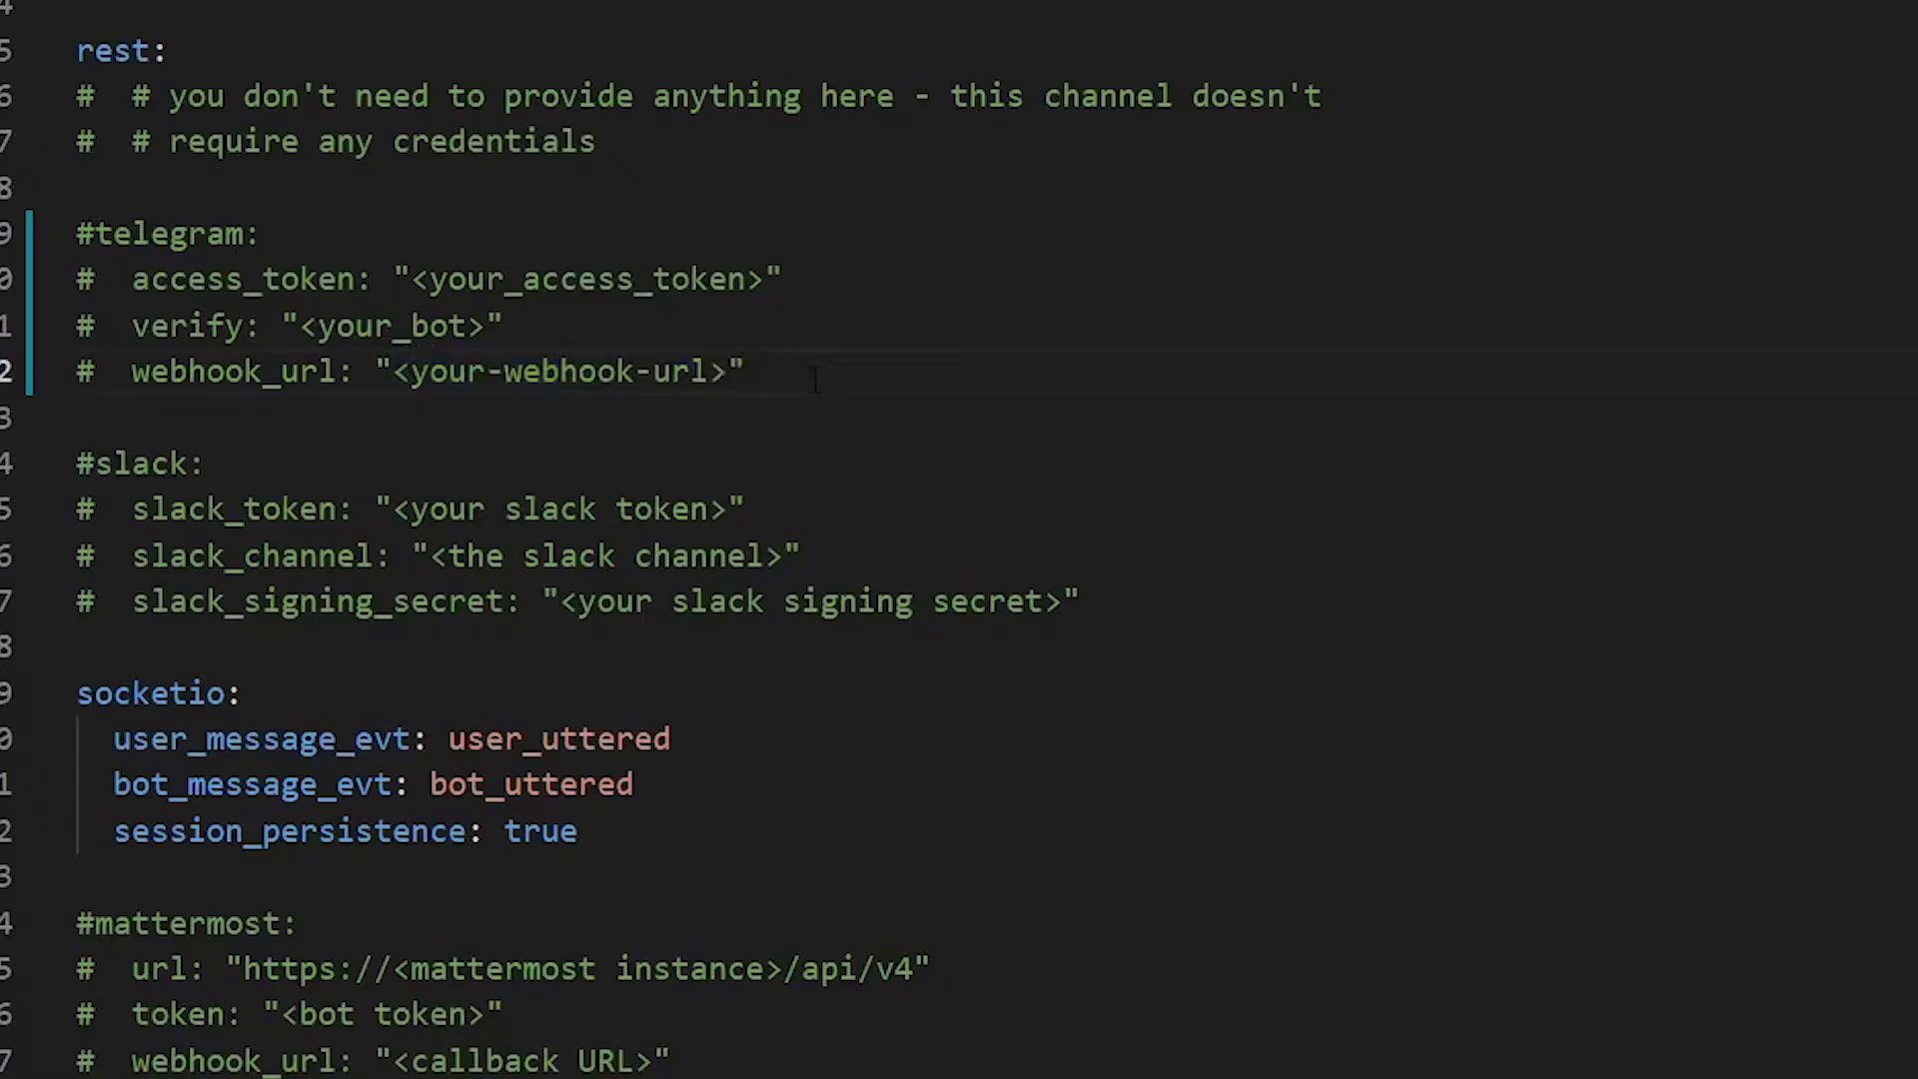
Step: Clear the botfa search and open the BotFather chat showing the earlier bot token
{"action": "left_click", "coordinate": [1080, 742]}
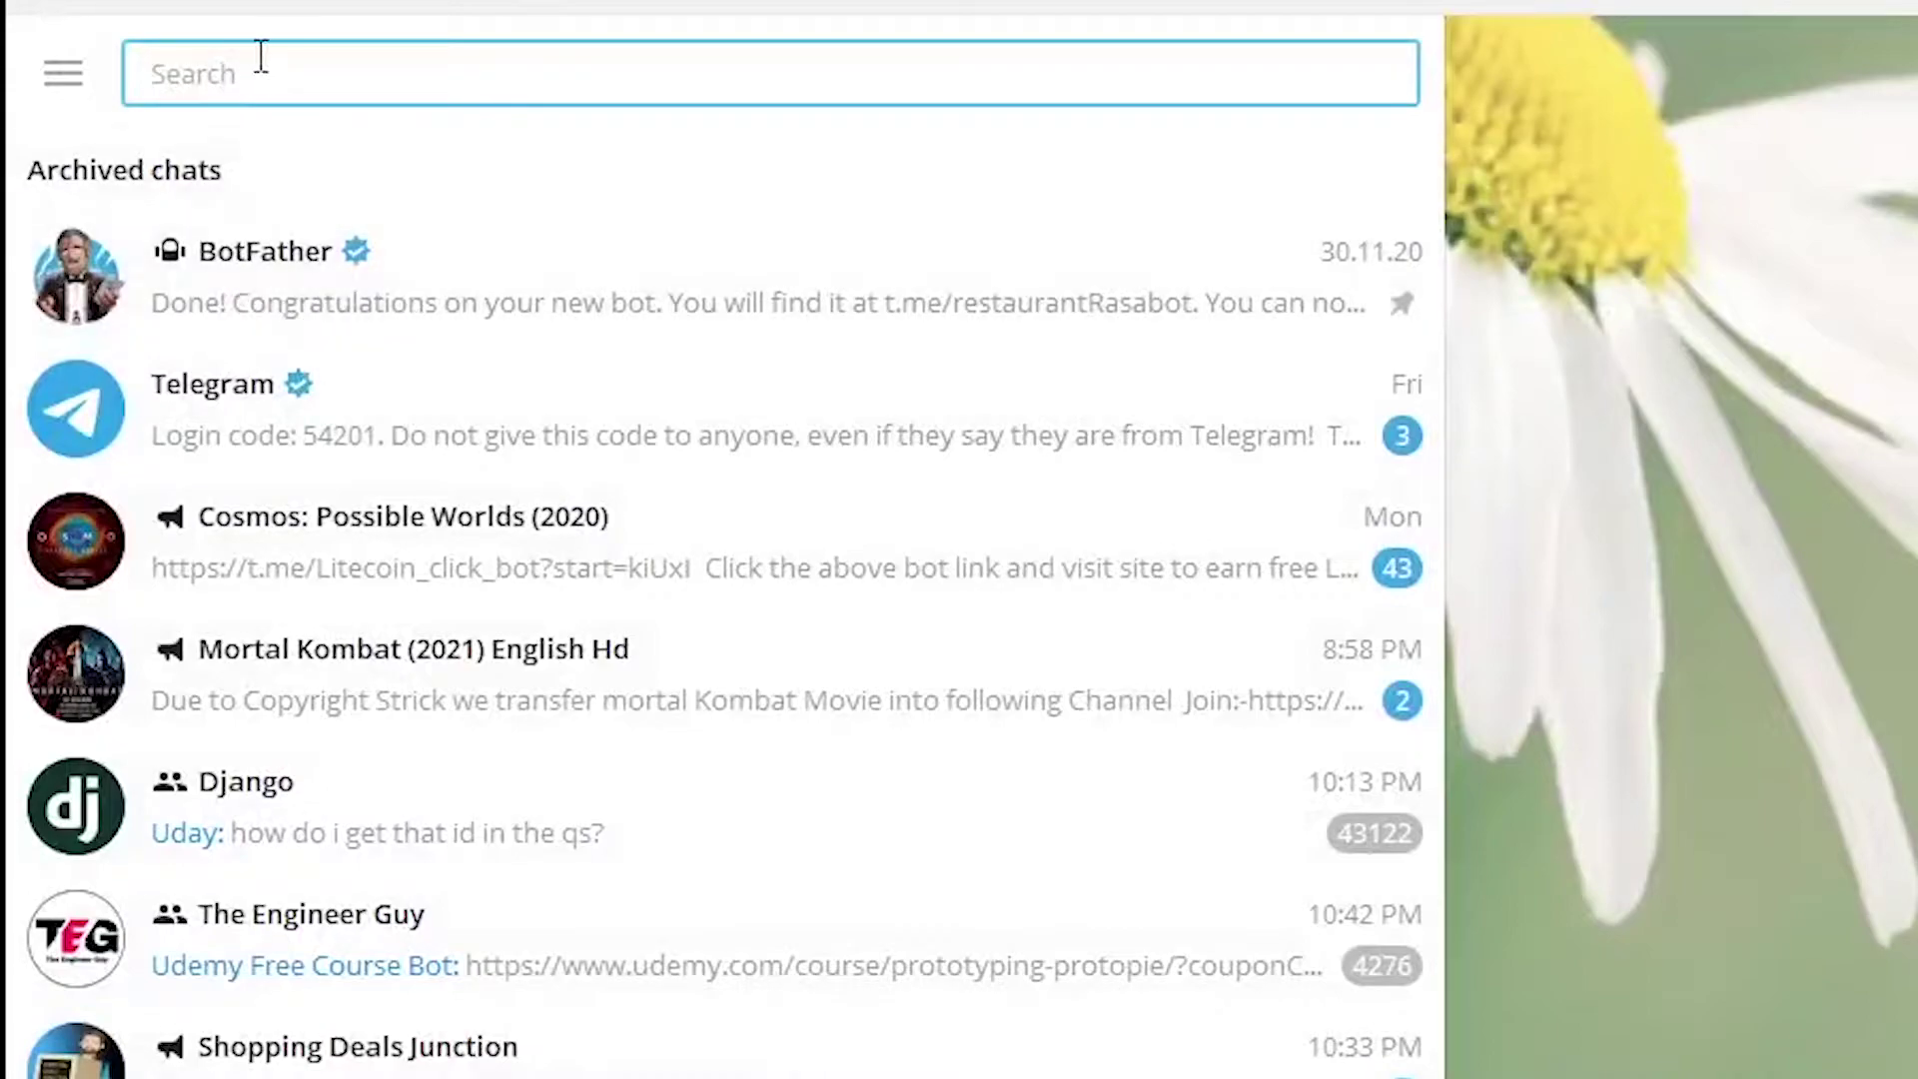
{"action": "type", "text": "botfa"}
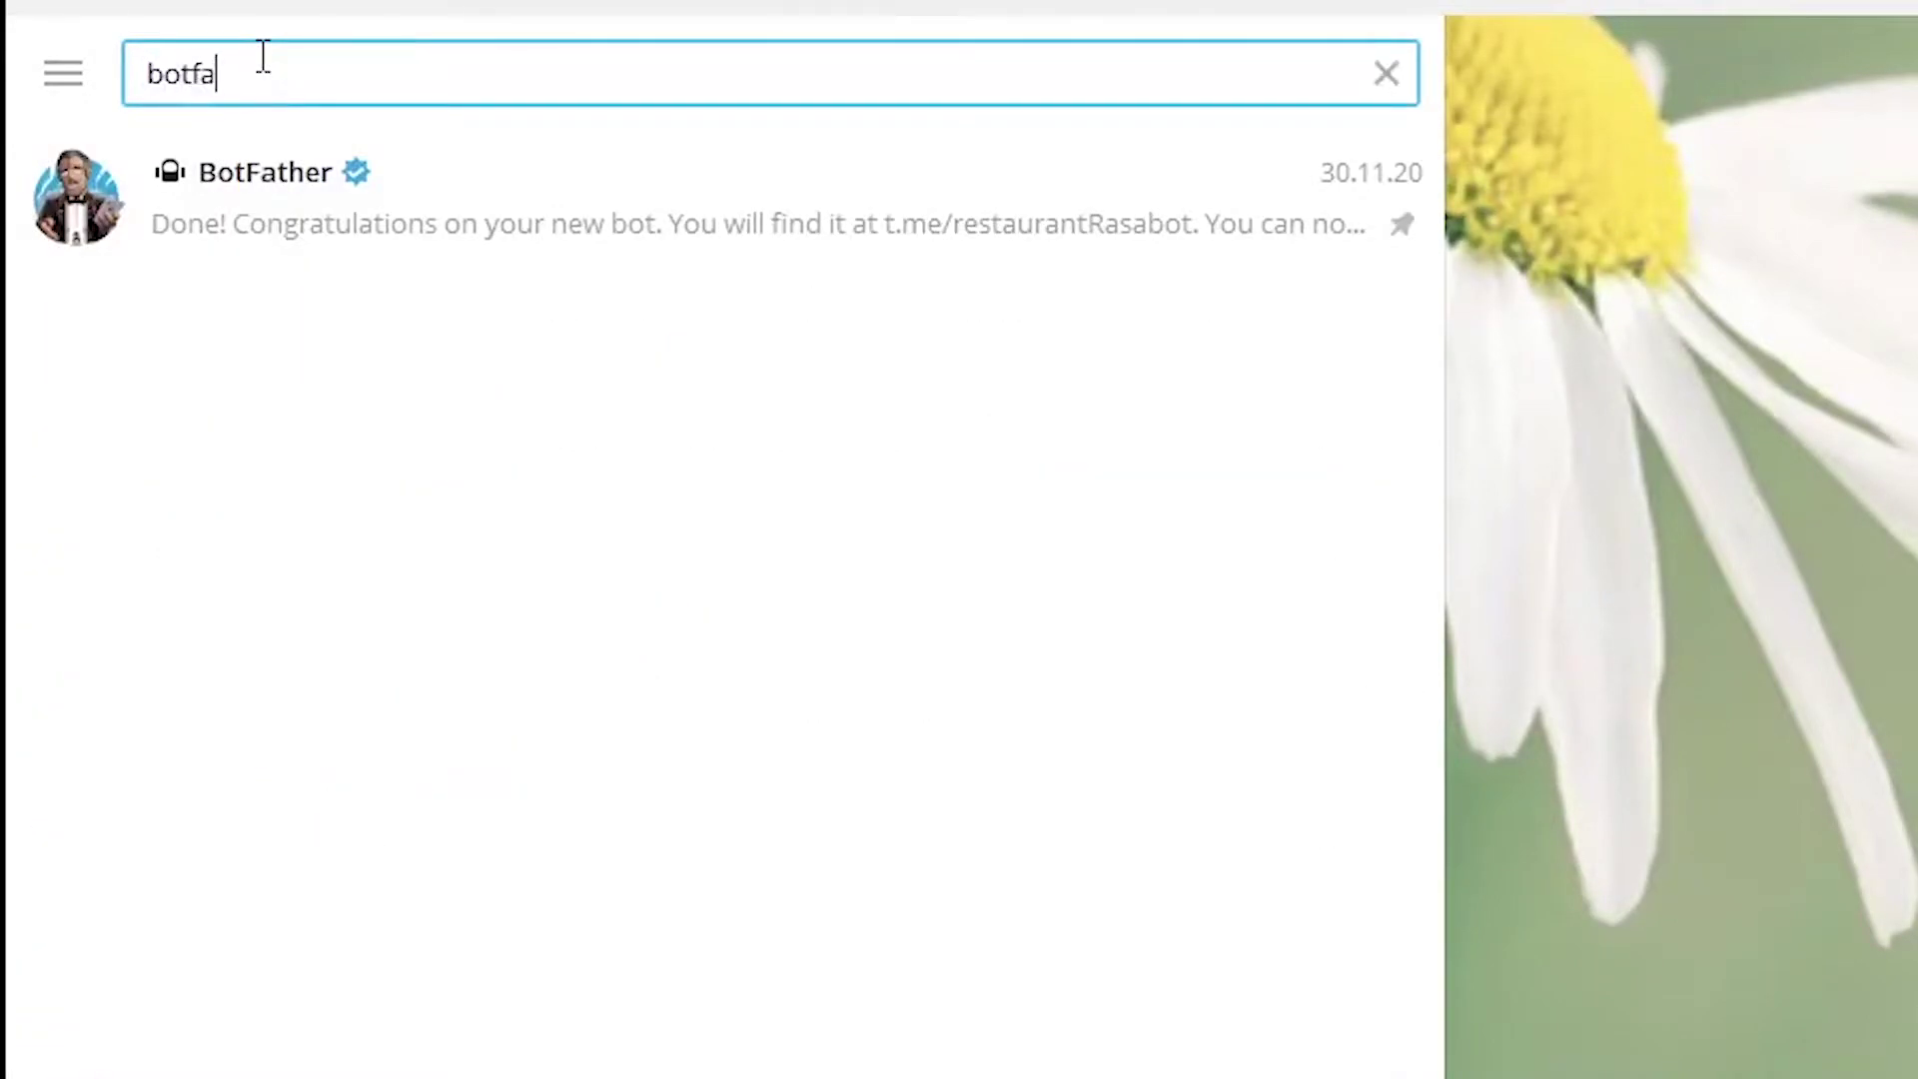
{"action": "key", "text": "Escape"}
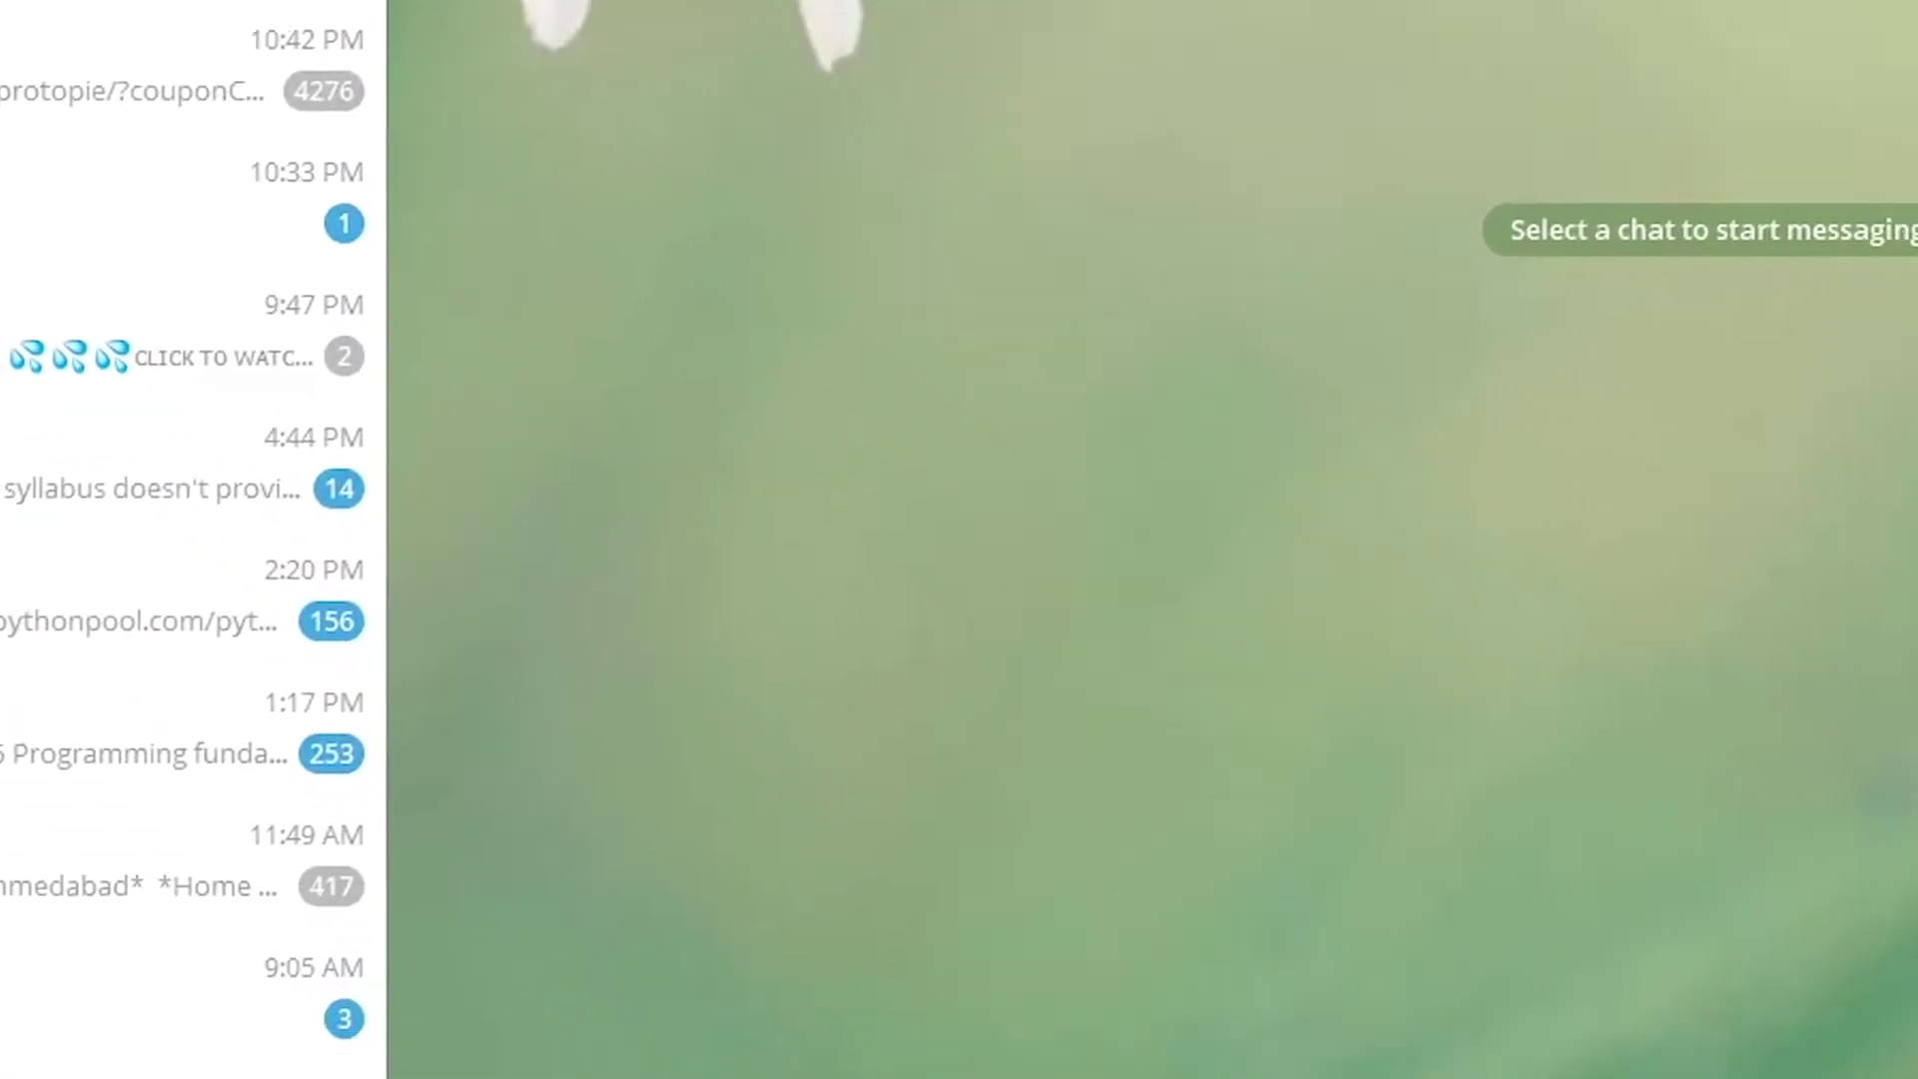
{"action": "left_click", "coordinate": [487, 296]}
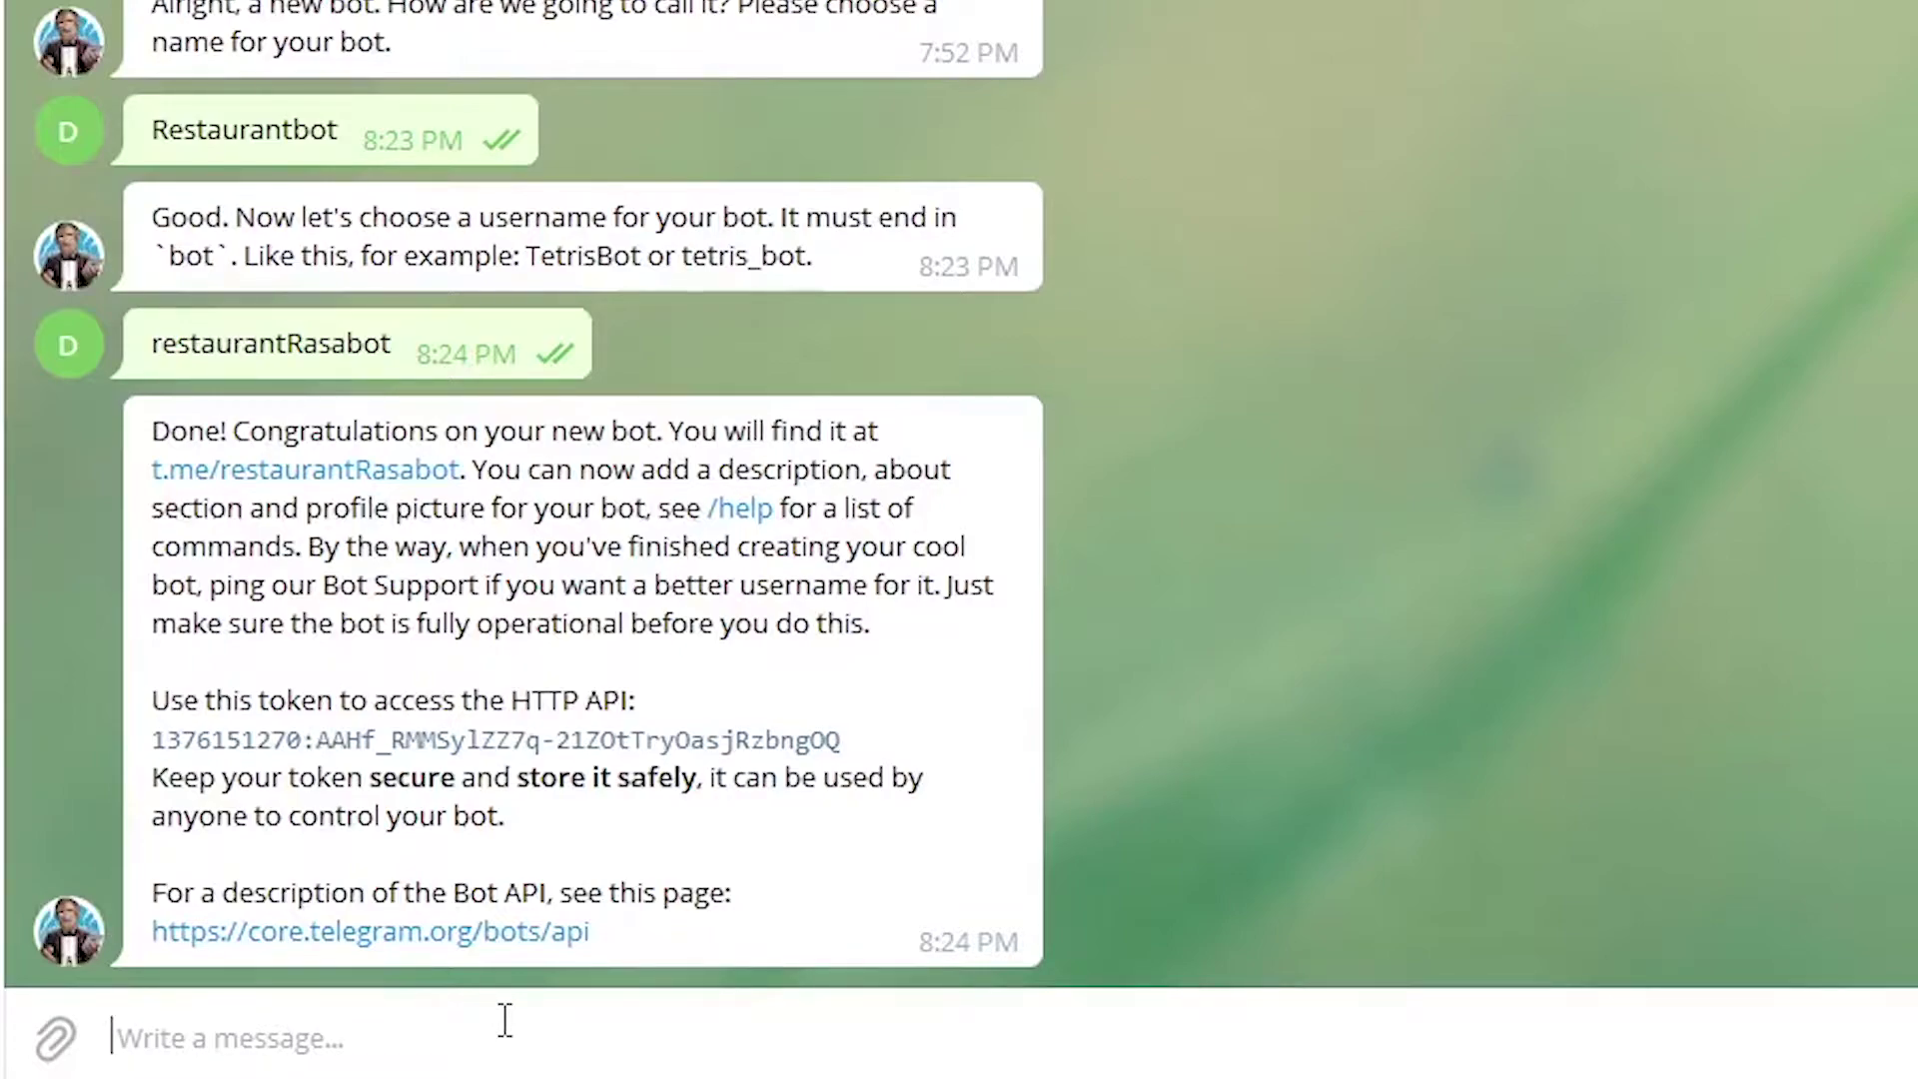
{"action": "type", "text": "/new"}
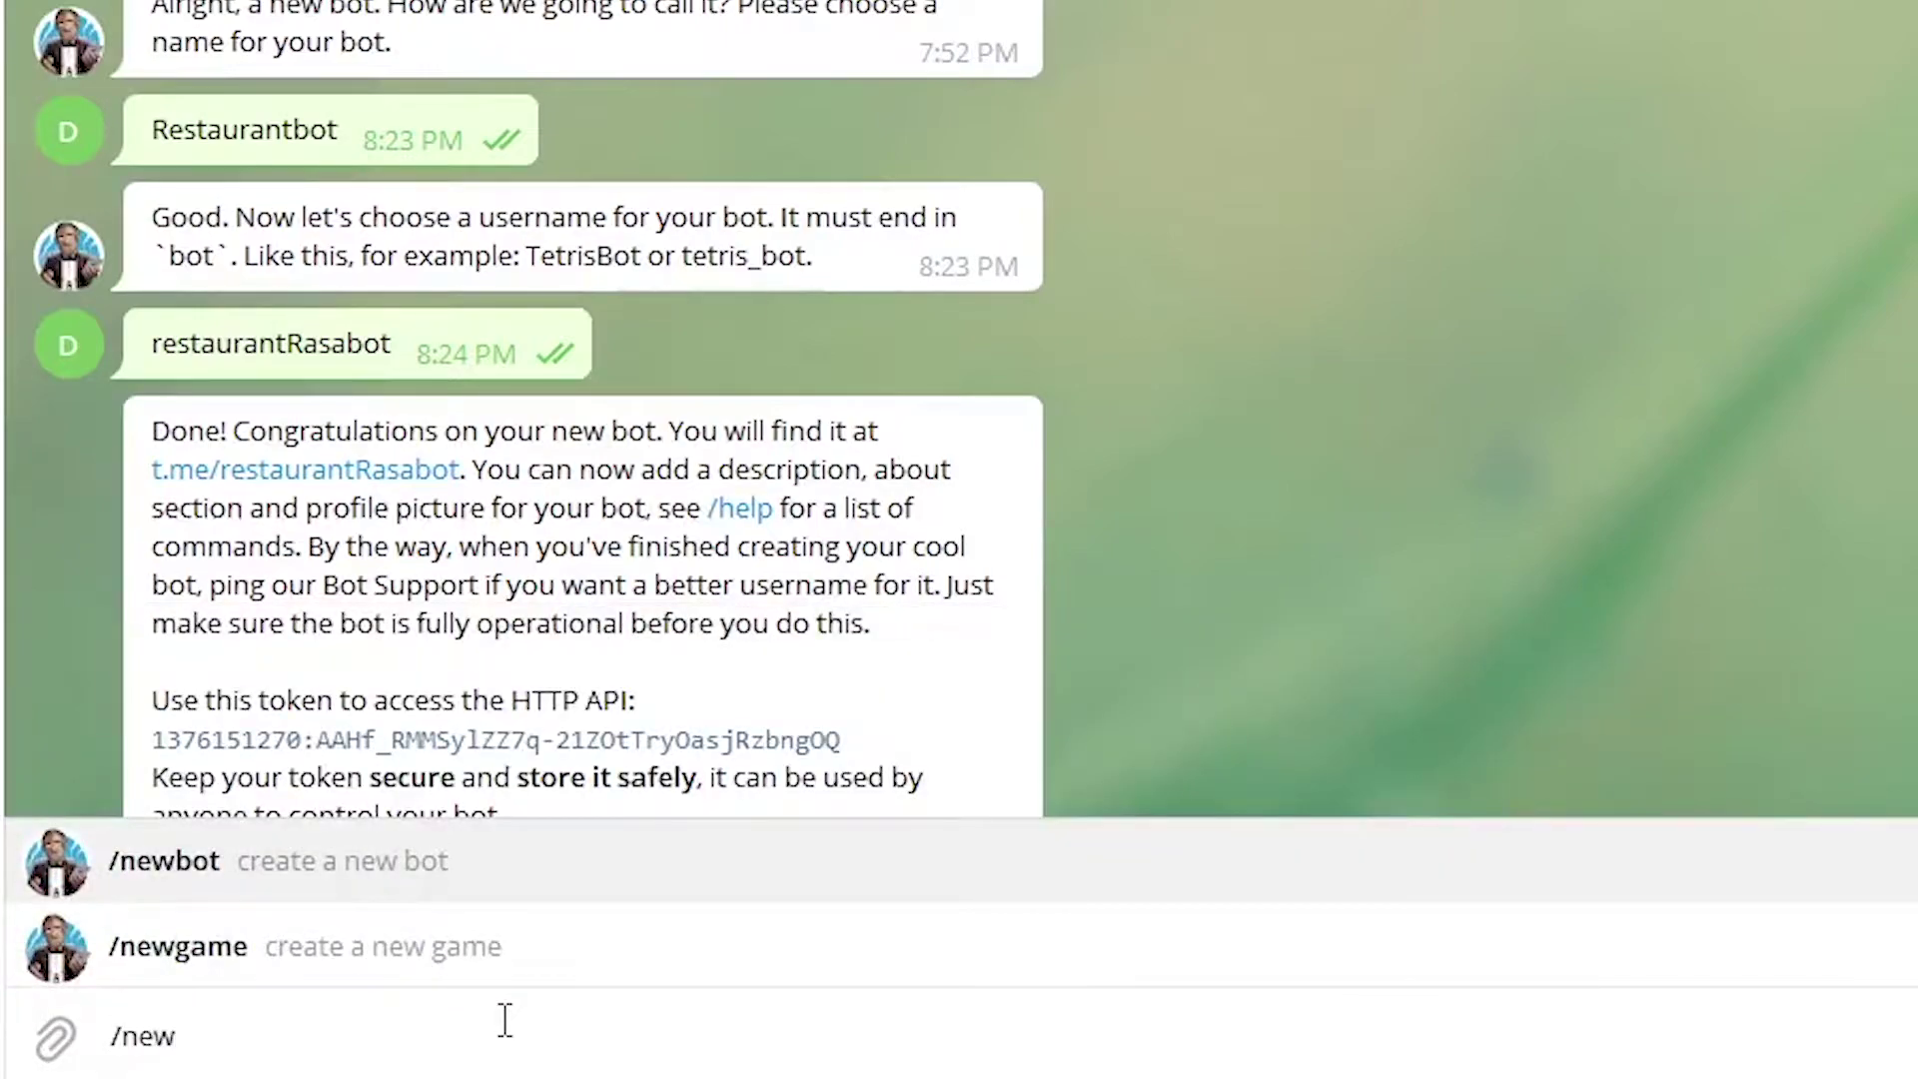
Step: Send /newbot to BotFather, naming the bot DroidCityBot with username Droid_city_bot
{"action": "key", "text": "Tab"}
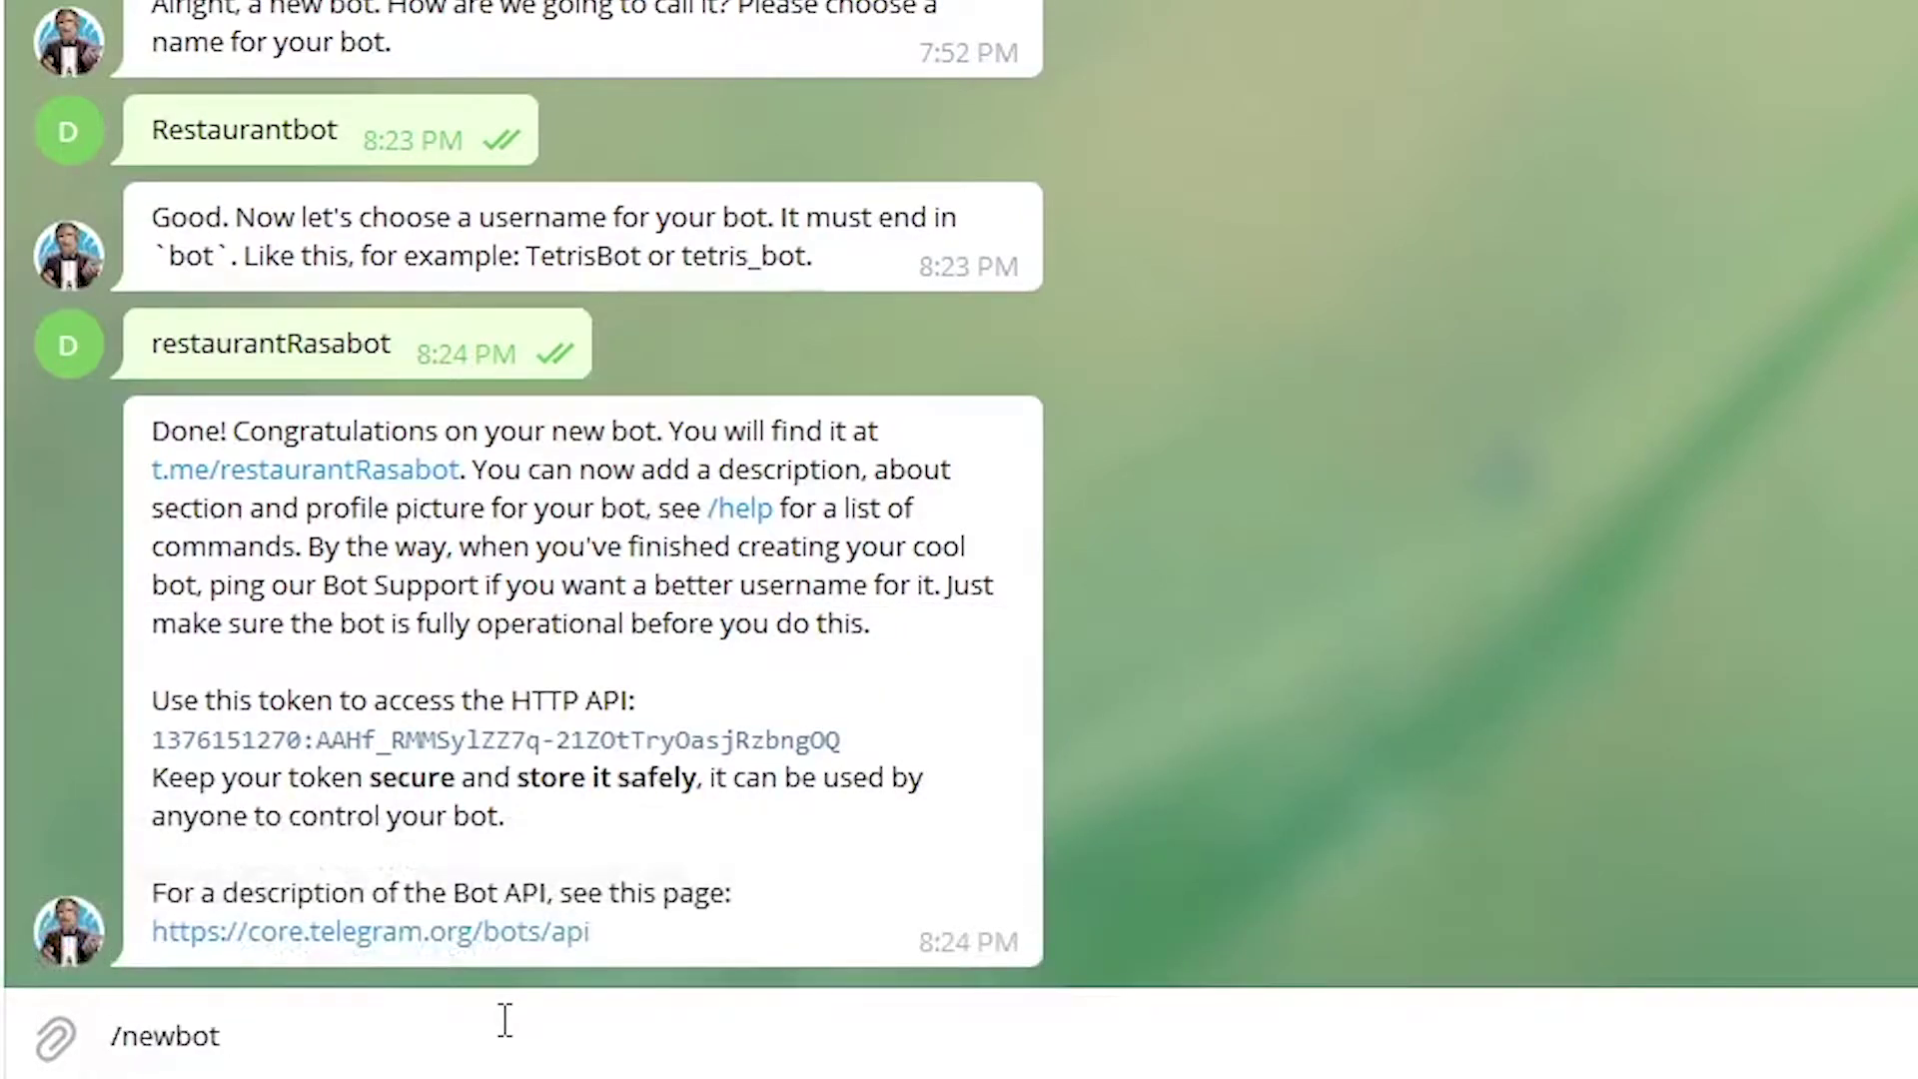
{"action": "key", "text": "Return"}
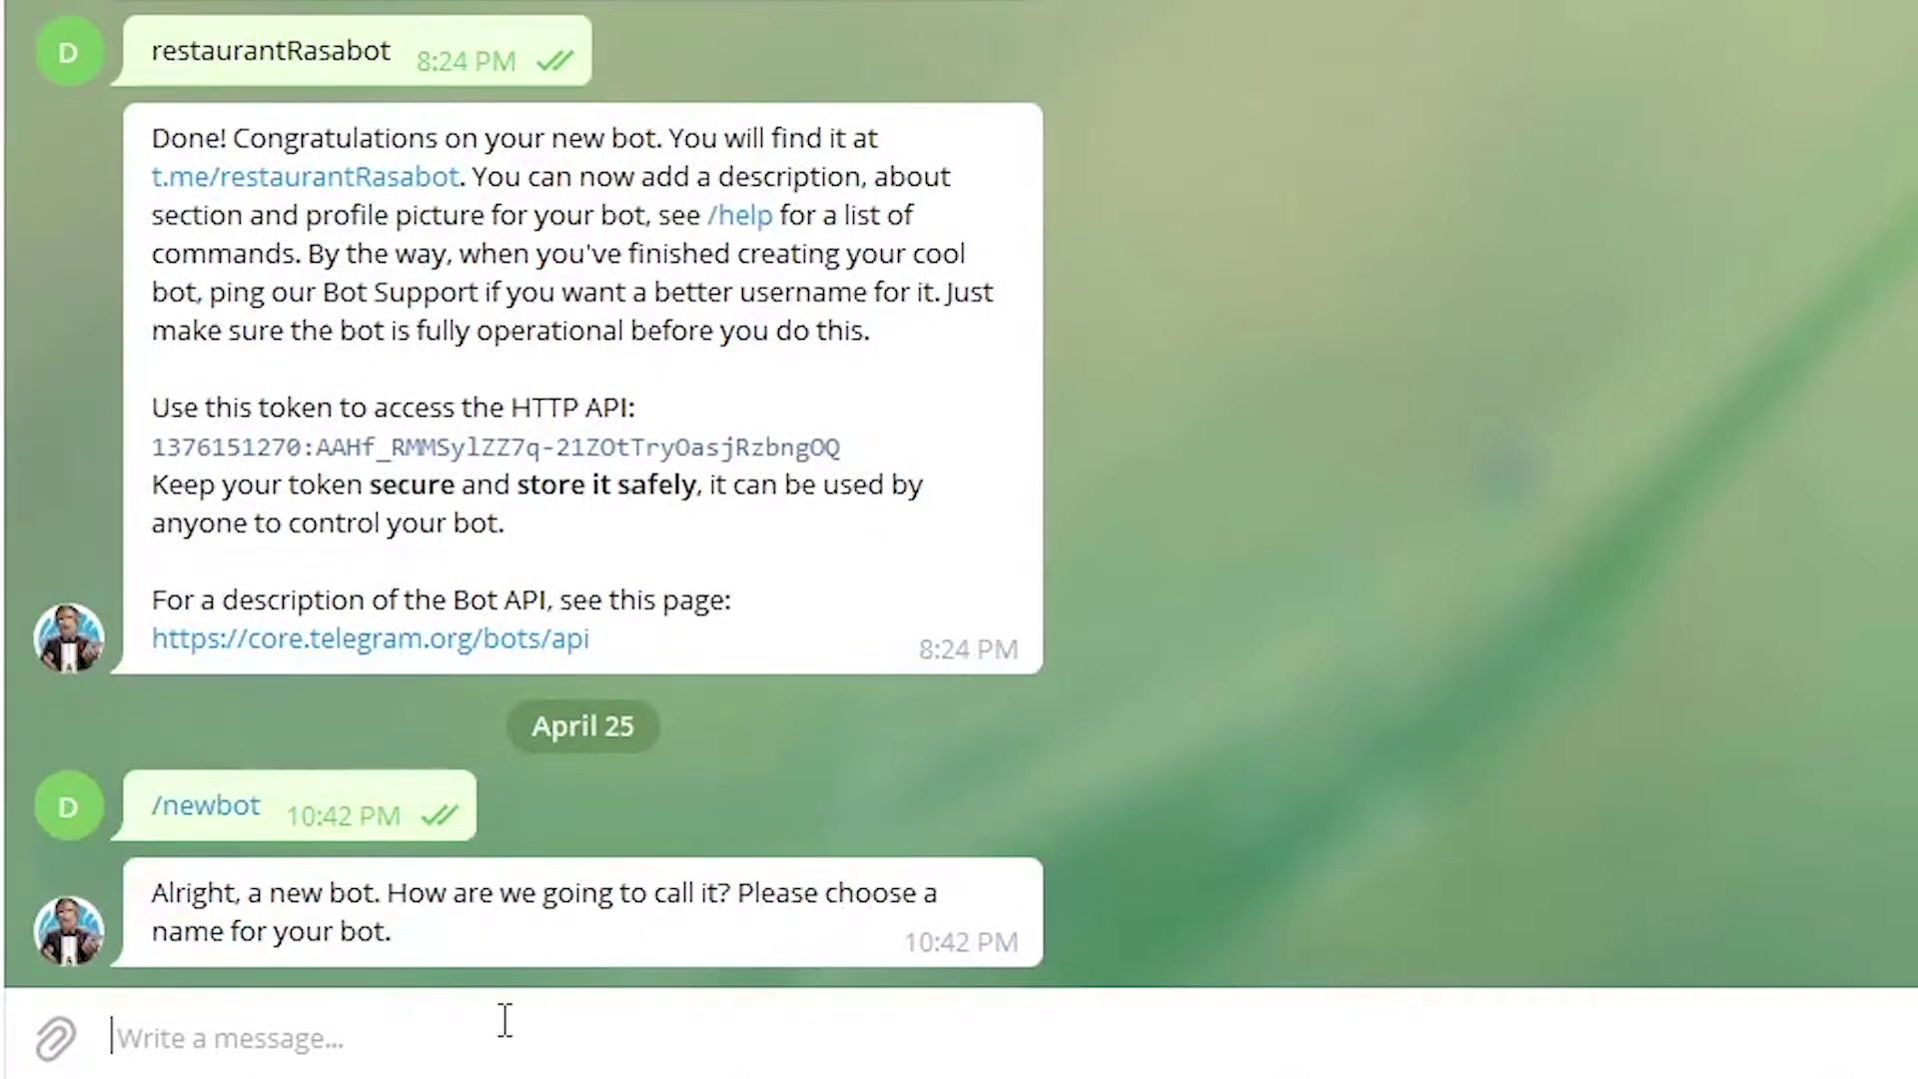
{"action": "type", "text": "DroidCity"}
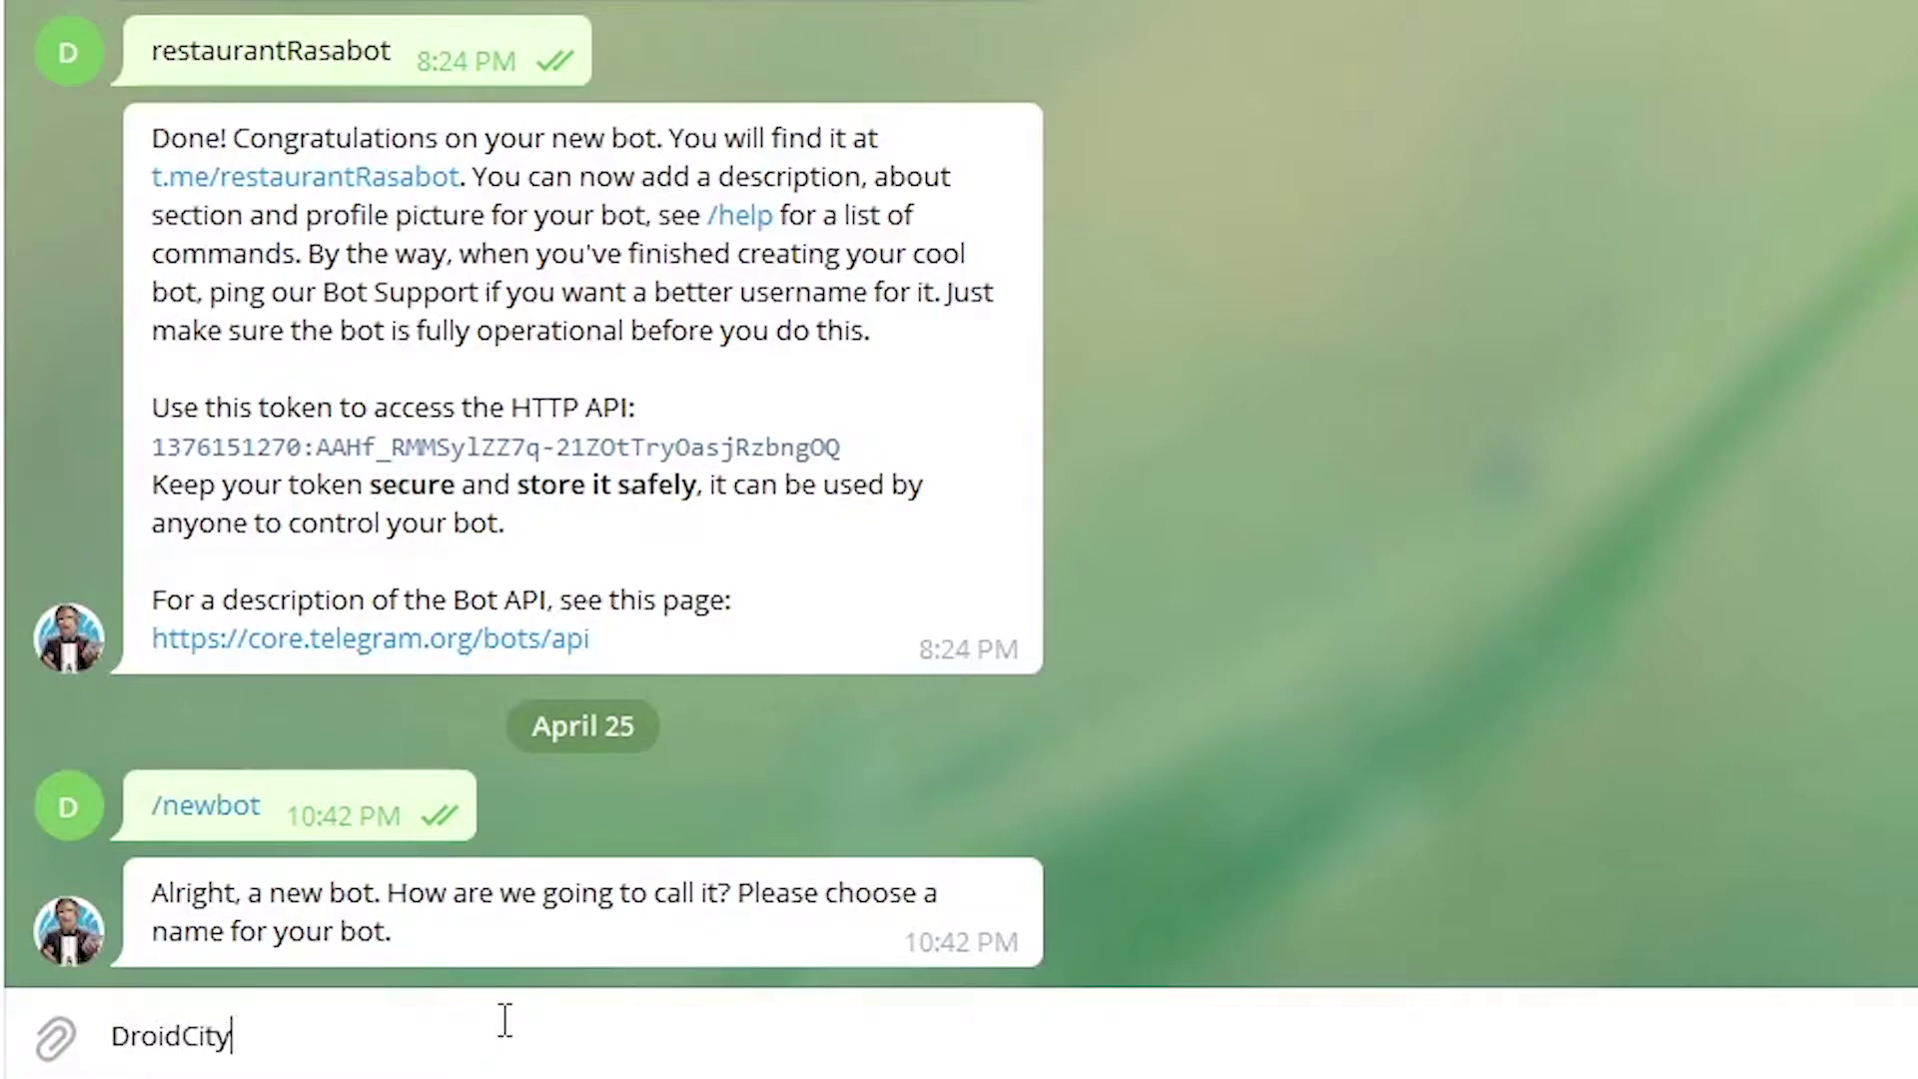
{"action": "type", "text": "Bot"}
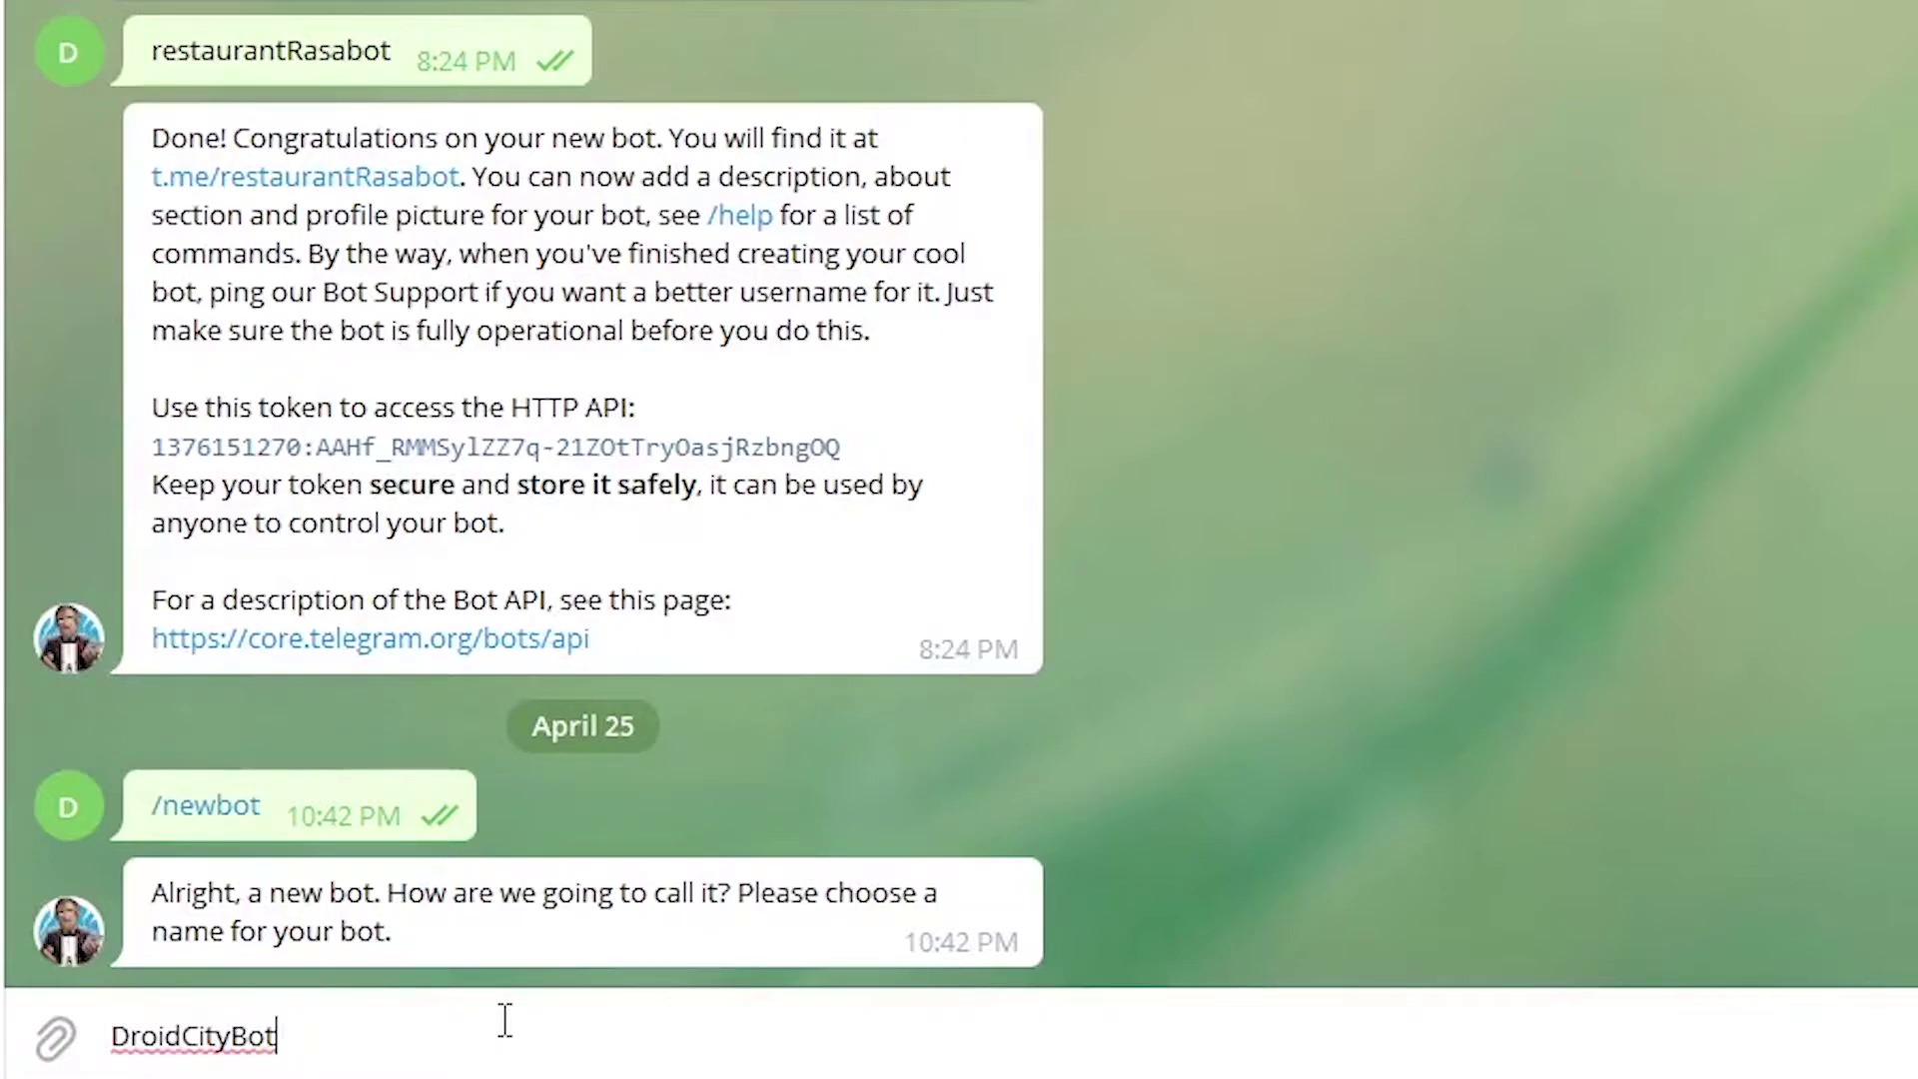
{"action": "key", "text": "Return"}
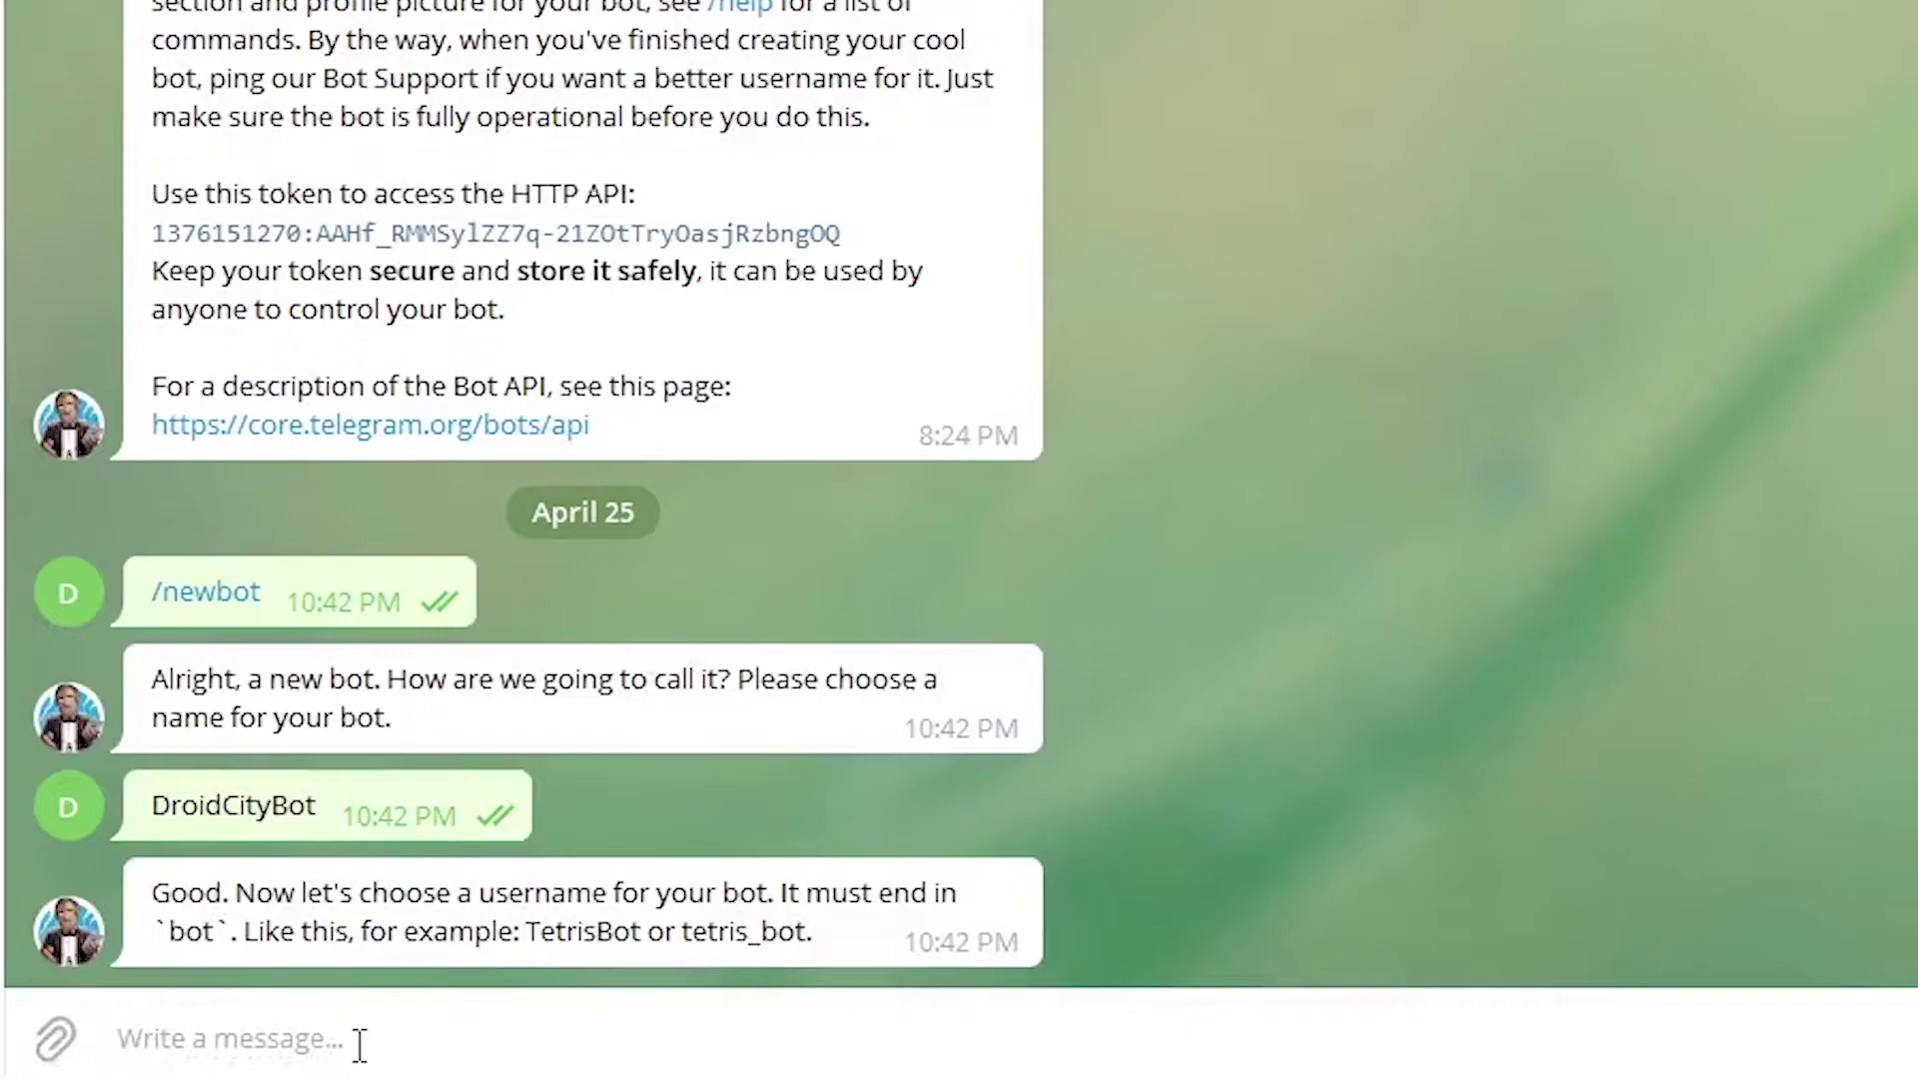
{"action": "type", "text": "Droid"}
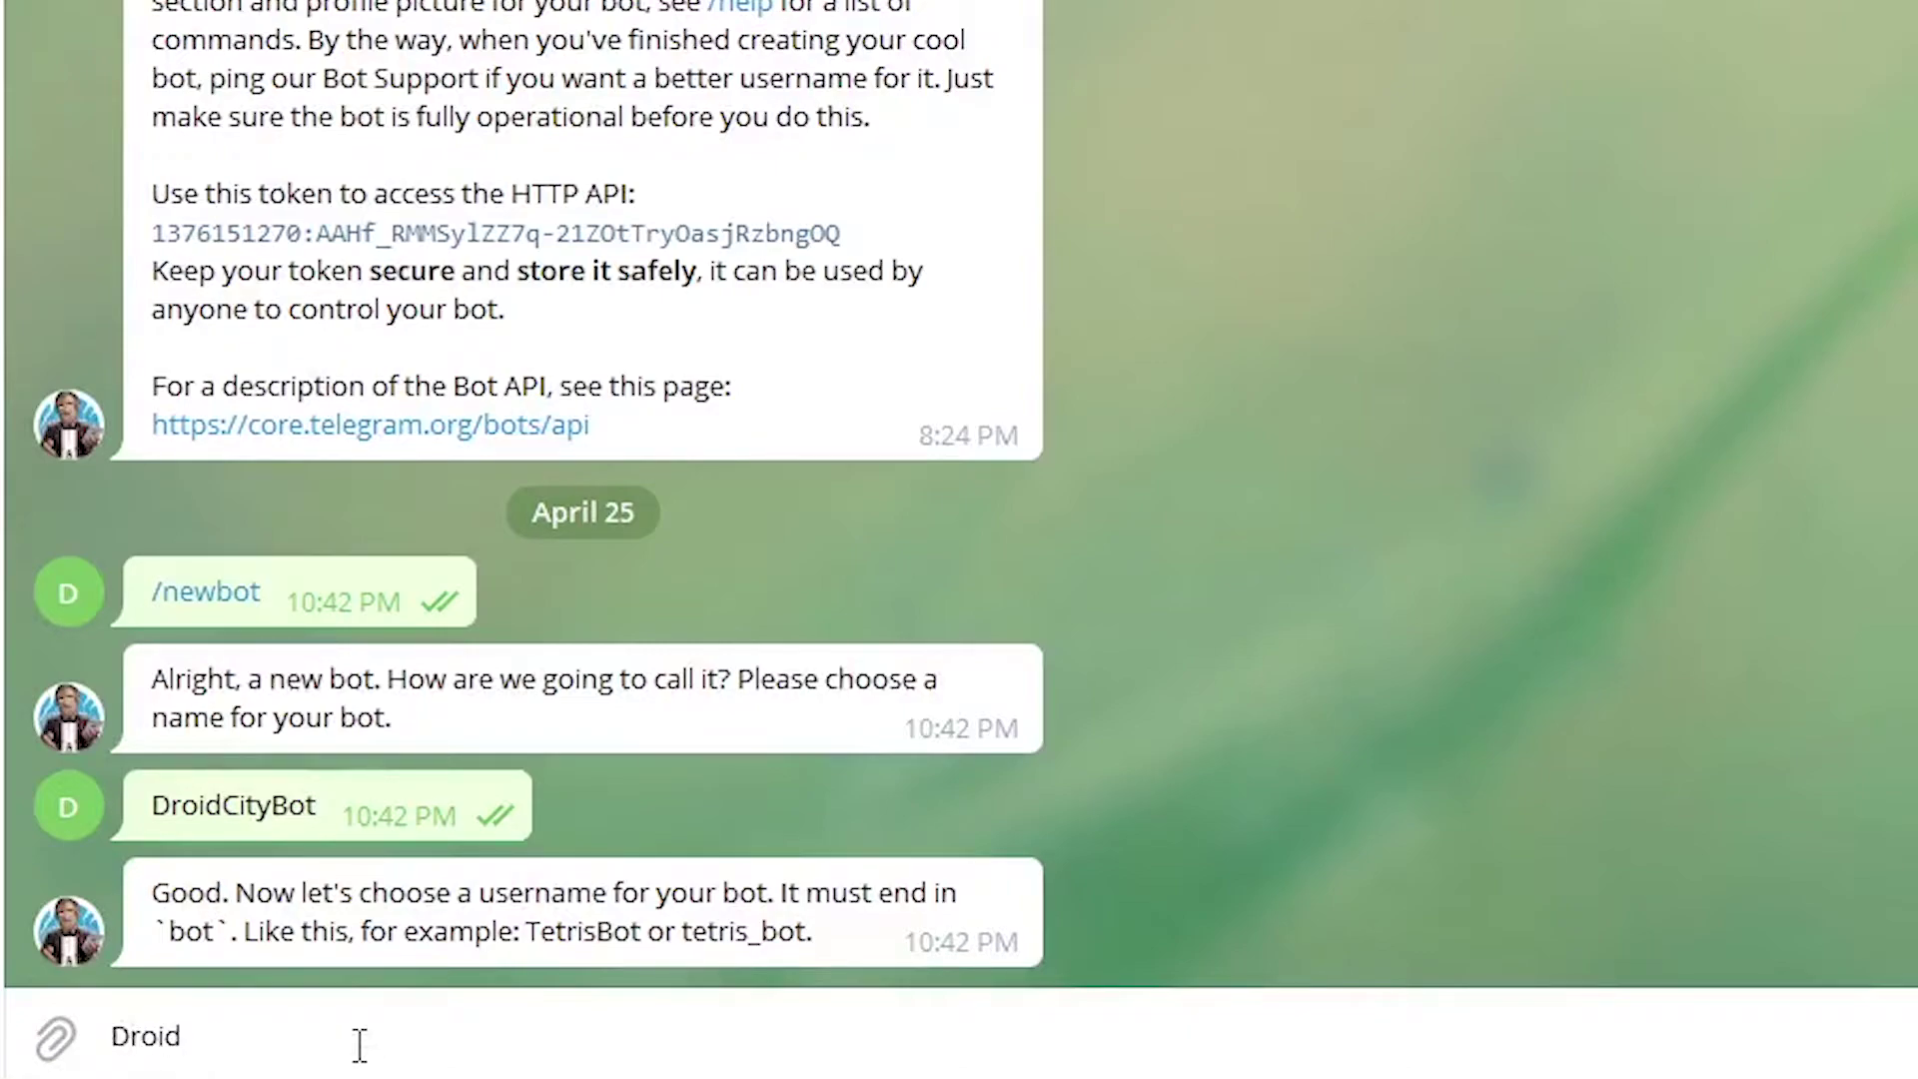
{"action": "type", "text": "_c"}
{"action": "type", "text": "ity_bot"}
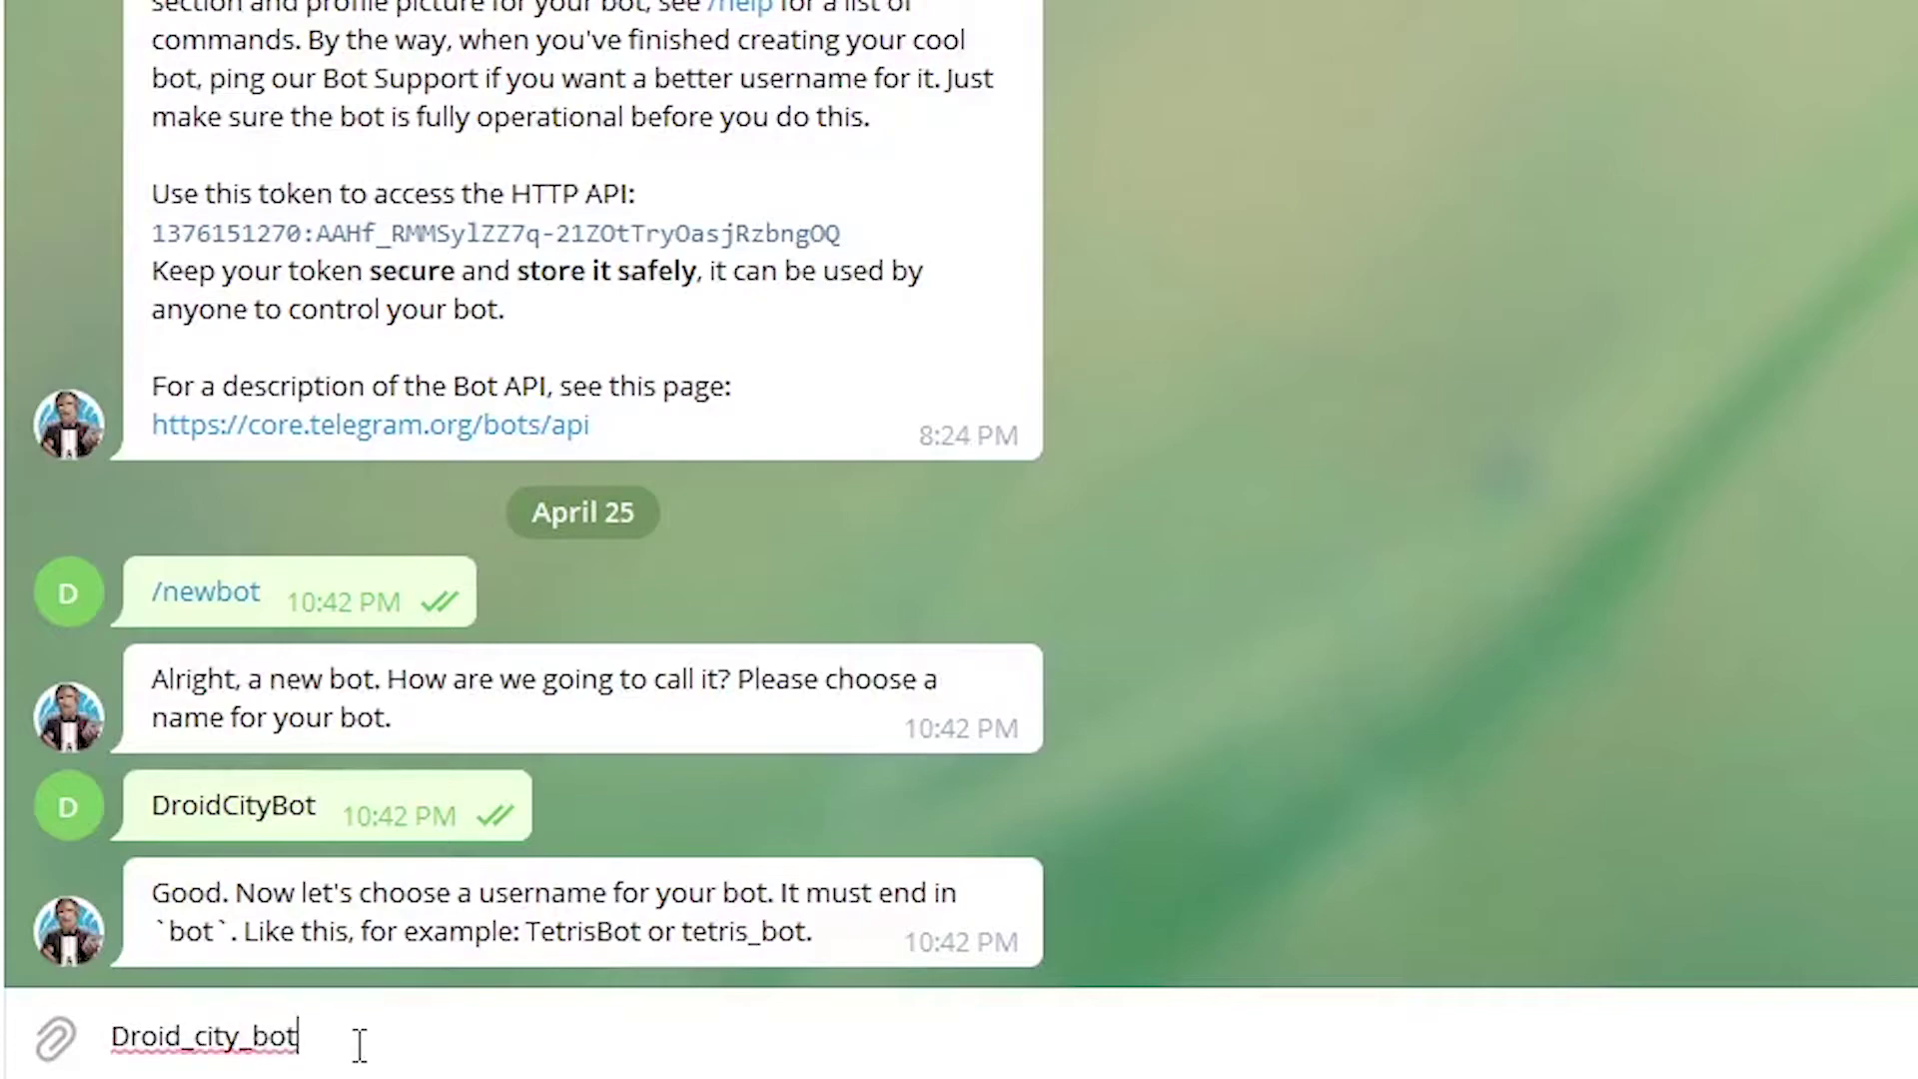
{"action": "key", "text": "Return"}
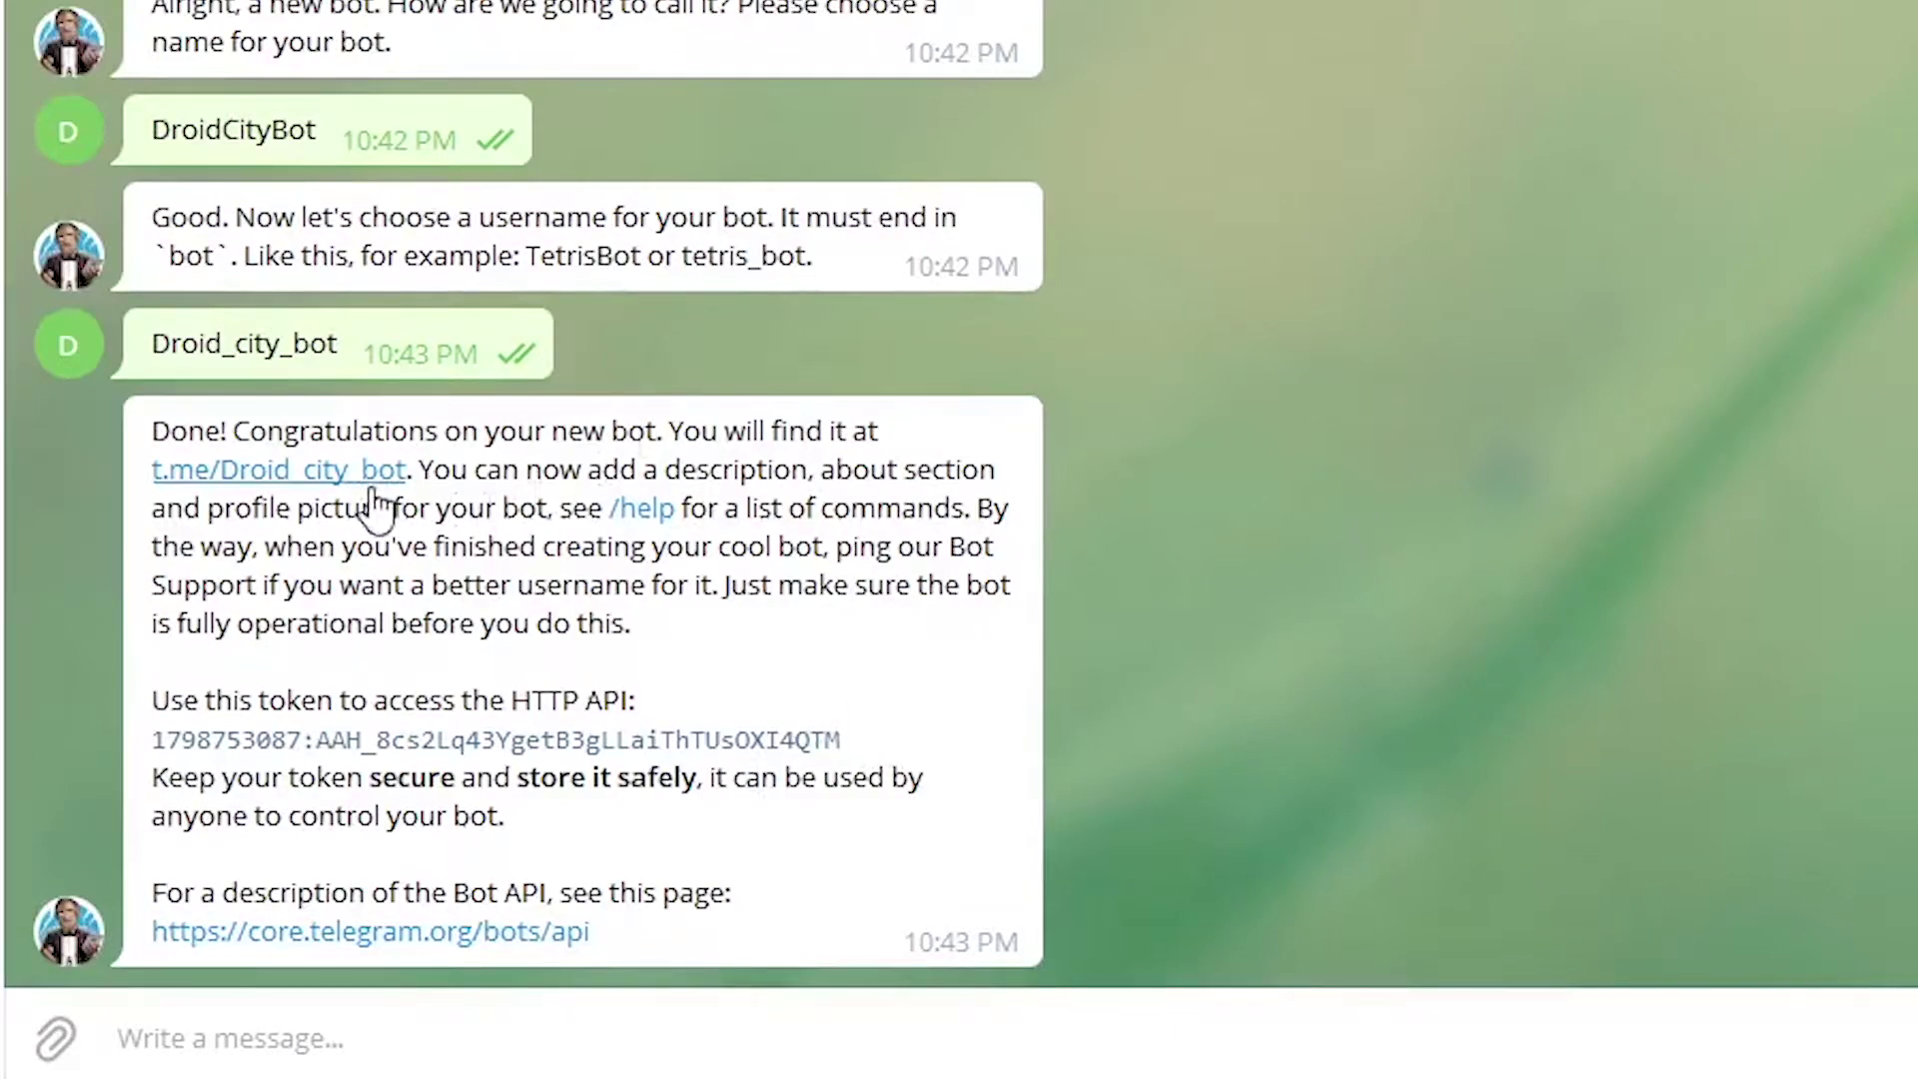
Step: Review the BotFather history: the token reply and rejected usernames like Madbot and Mad_inbot
{"action": "left_click_drag", "start_coordinate": [160, 429], "coordinate": [844, 835]}
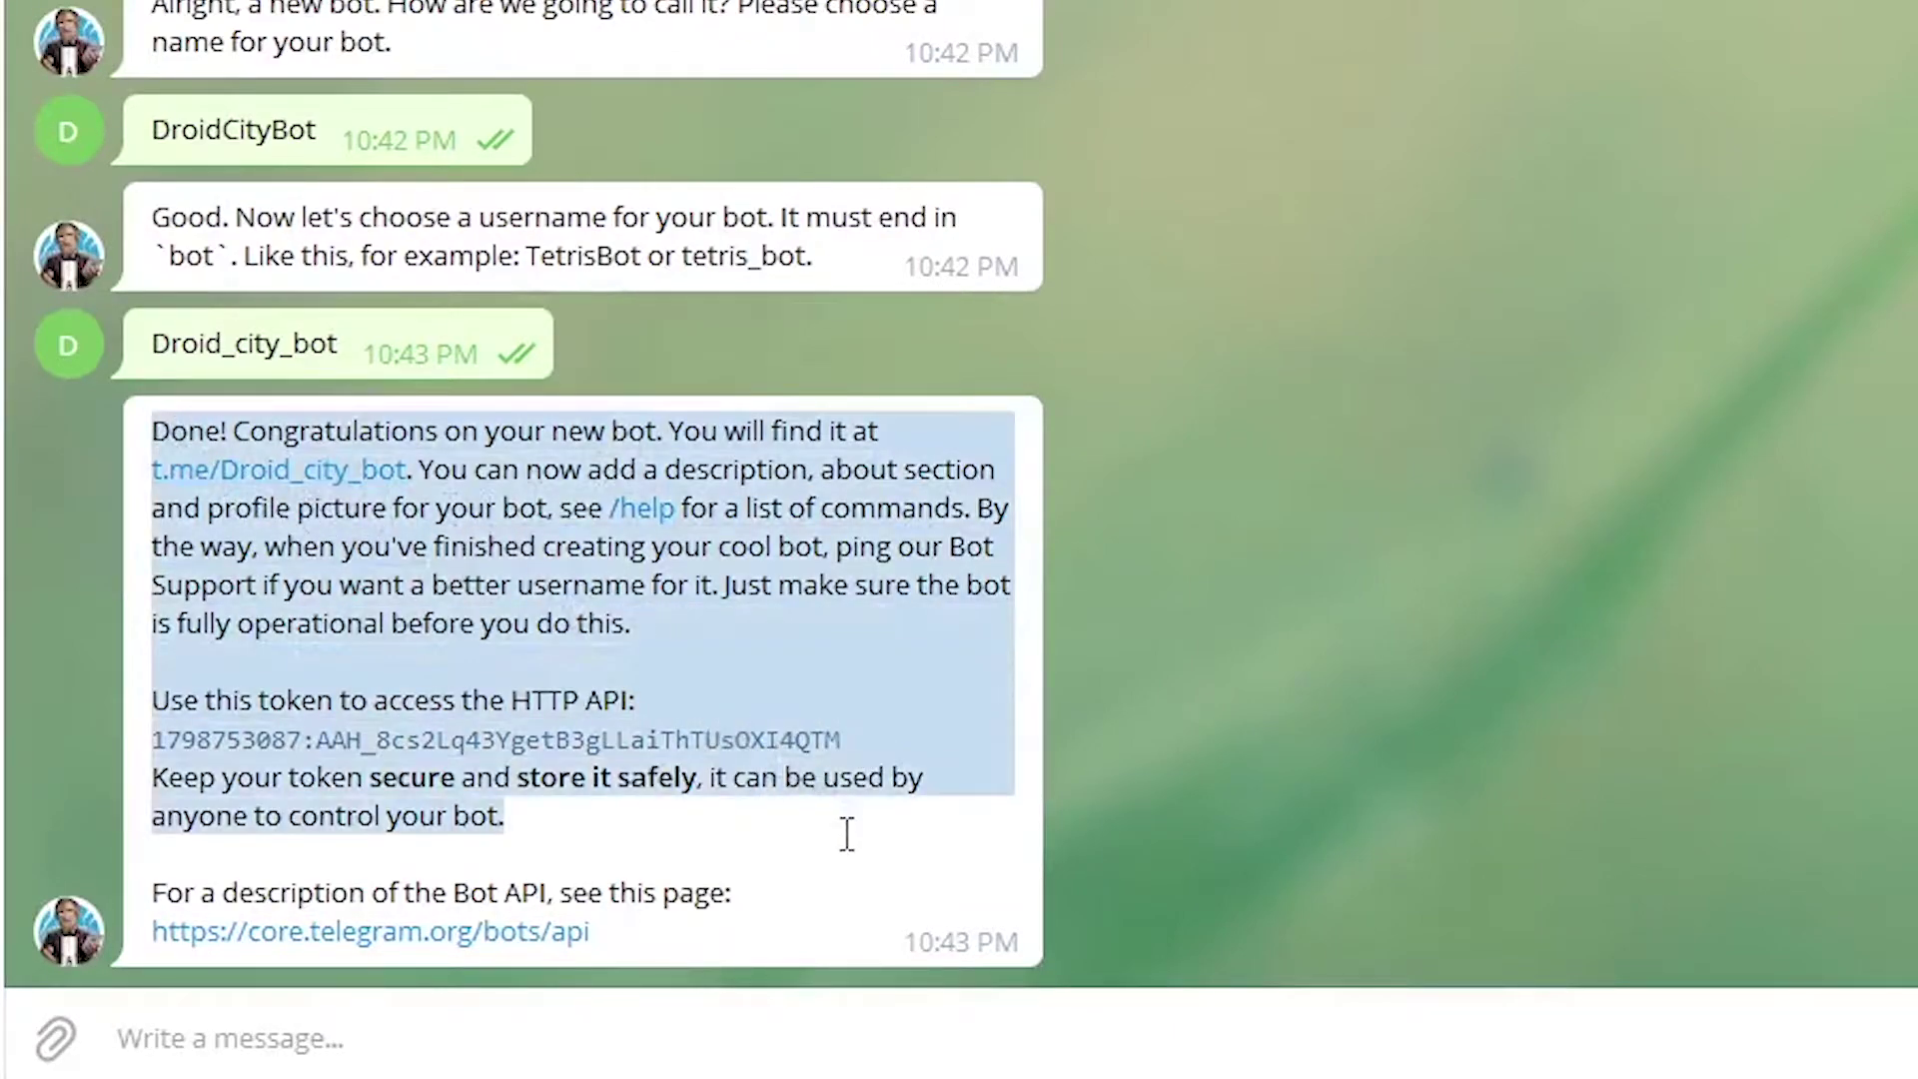
{"action": "left_click", "coordinate": [670, 835]}
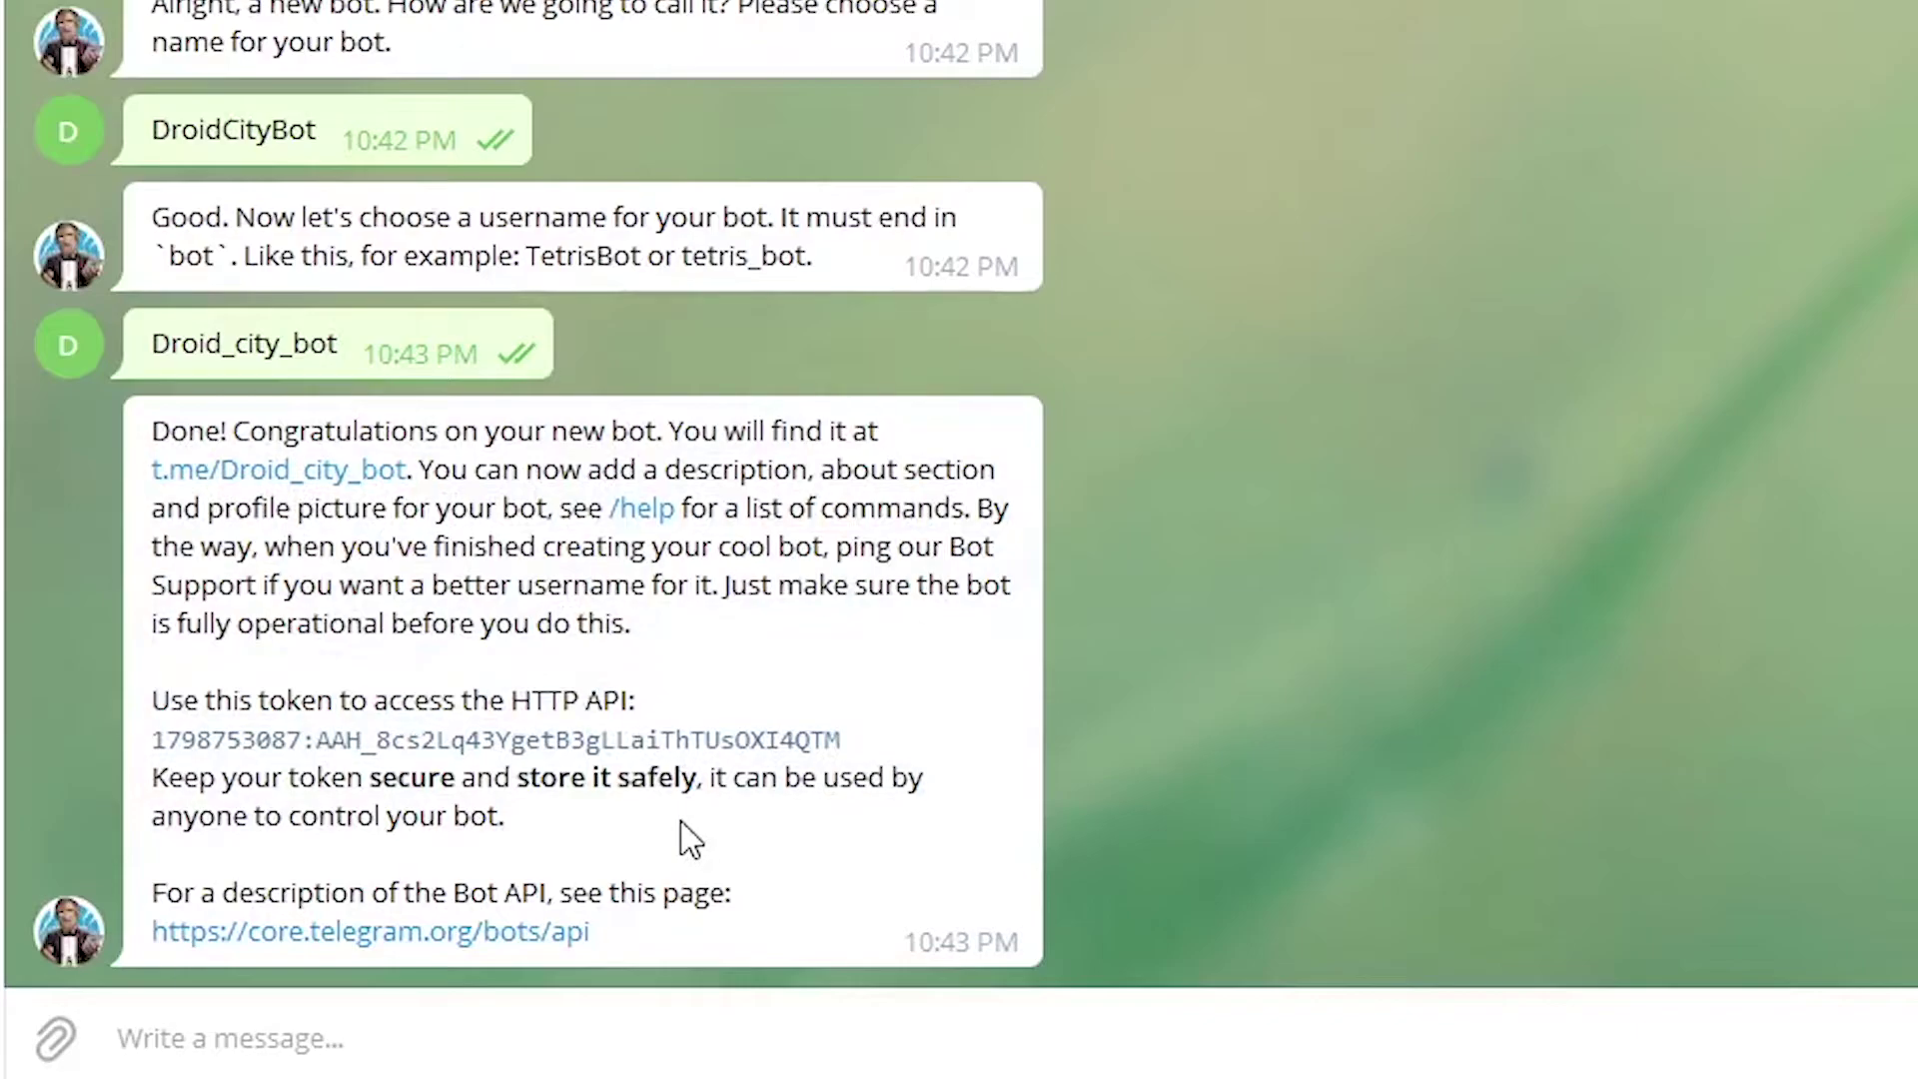
{"action": "scroll", "coordinate": [1190, 480], "scroll_direction": "up", "scroll_amount": 5}
{"action": "scroll", "coordinate": [1080, 369], "scroll_direction": "up", "scroll_amount": 5}
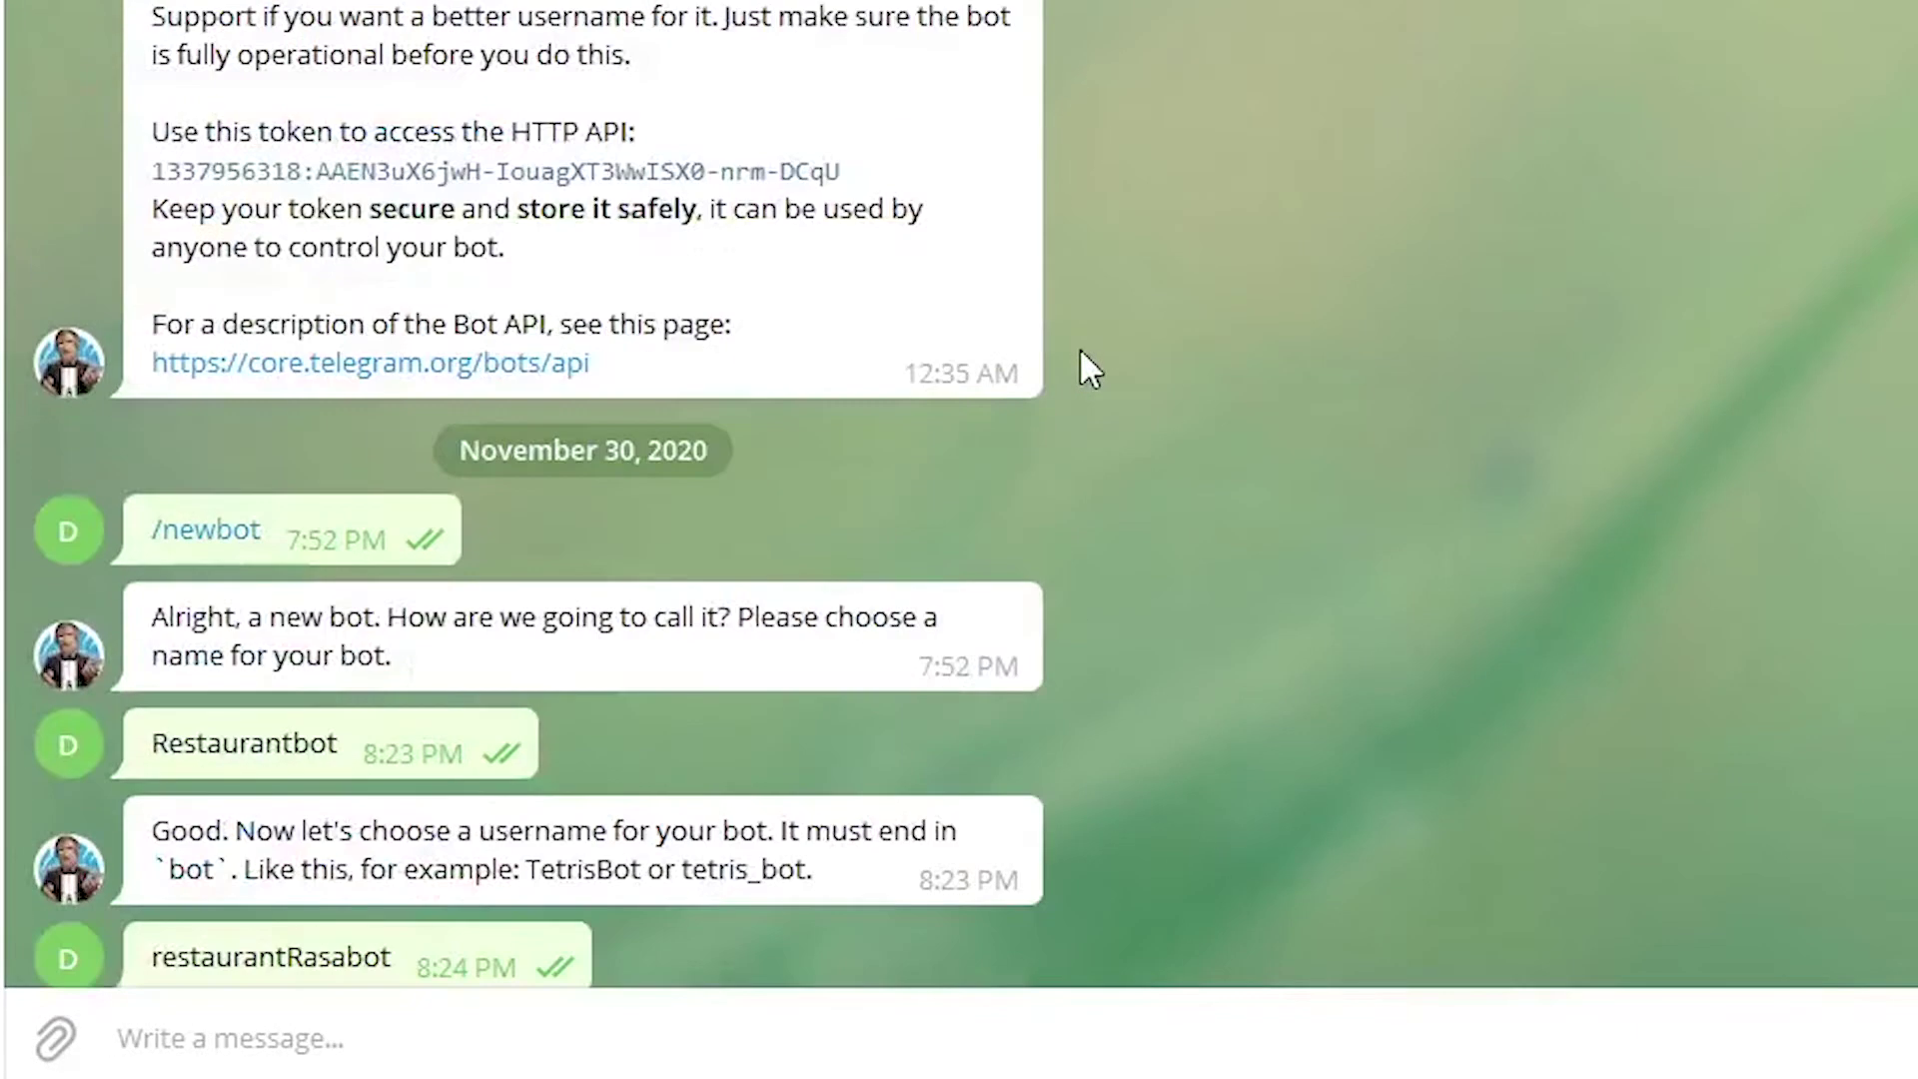
{"action": "scroll", "coordinate": [1080, 355], "scroll_direction": "up", "scroll_amount": 5}
{"action": "scroll", "coordinate": [1081, 354], "scroll_direction": "up", "scroll_amount": 3}
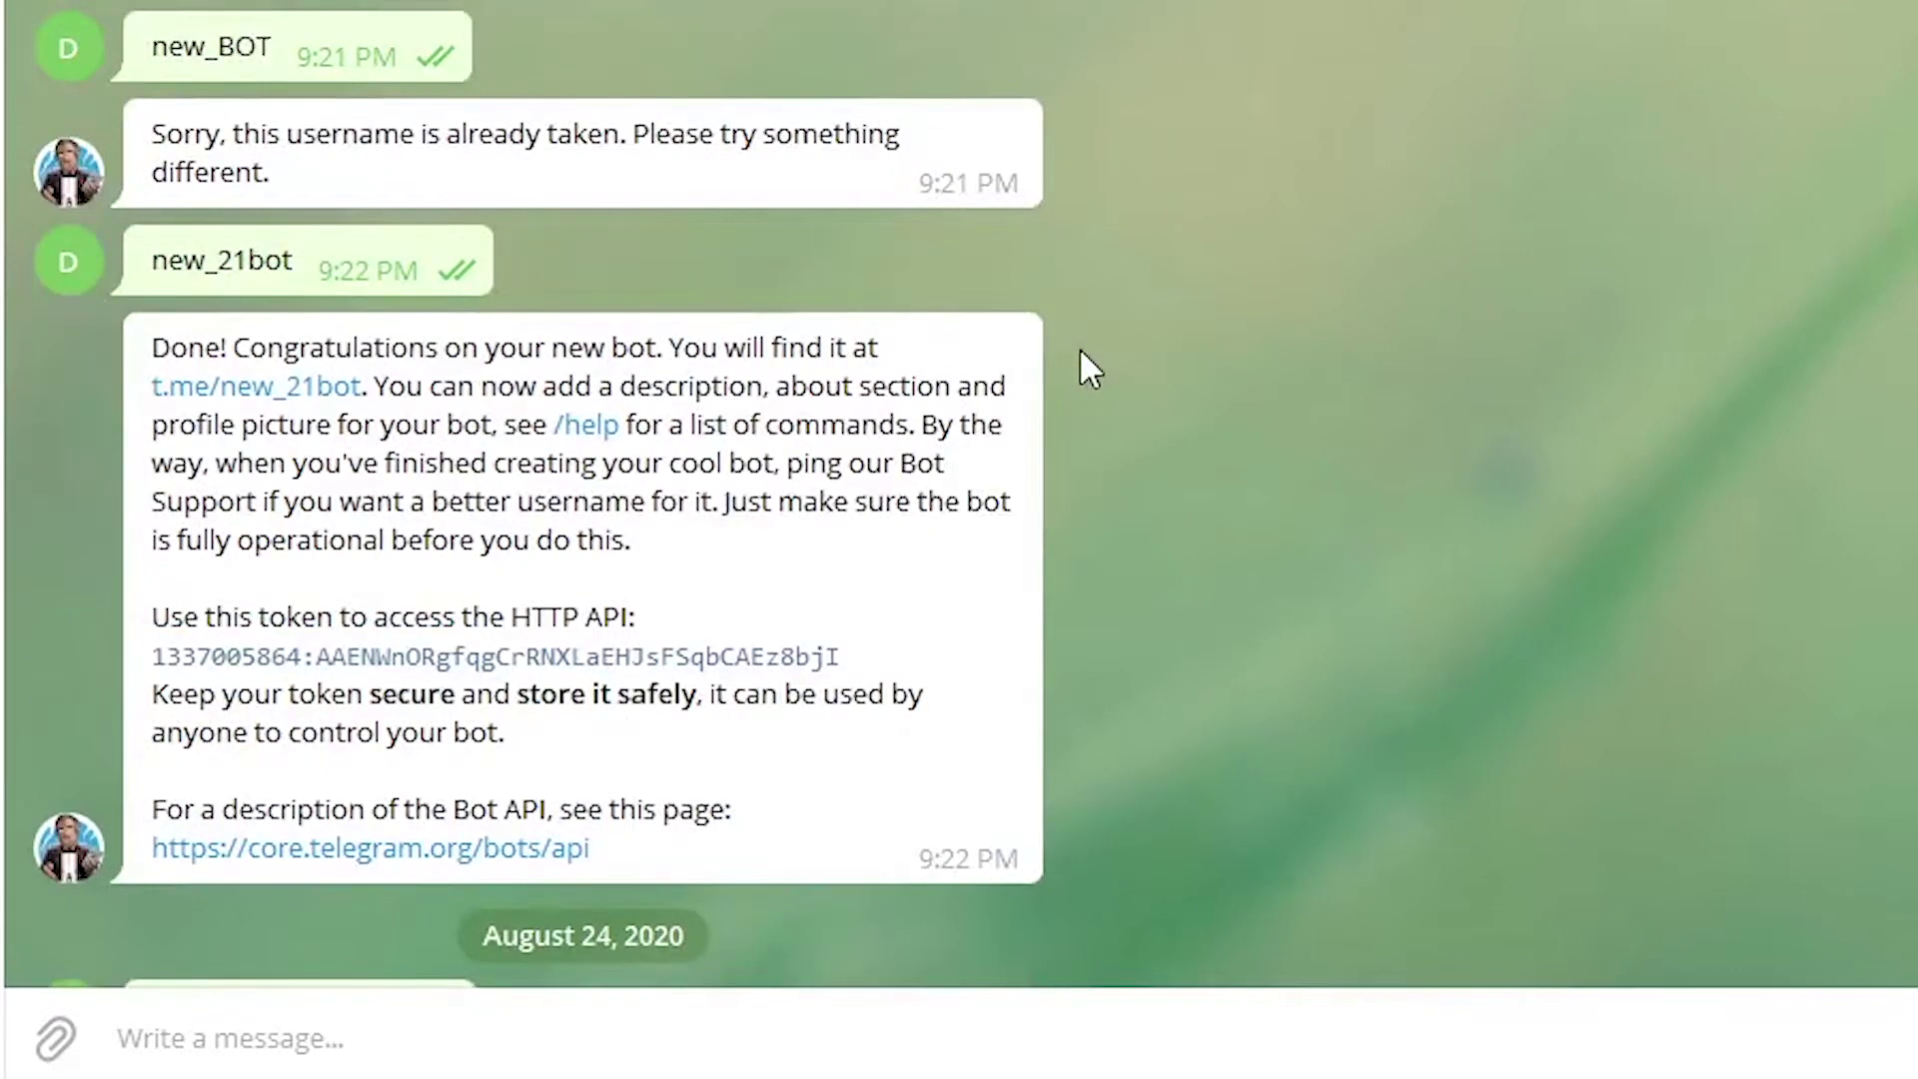
{"action": "scroll", "coordinate": [1079, 370], "scroll_direction": "up", "scroll_amount": 5}
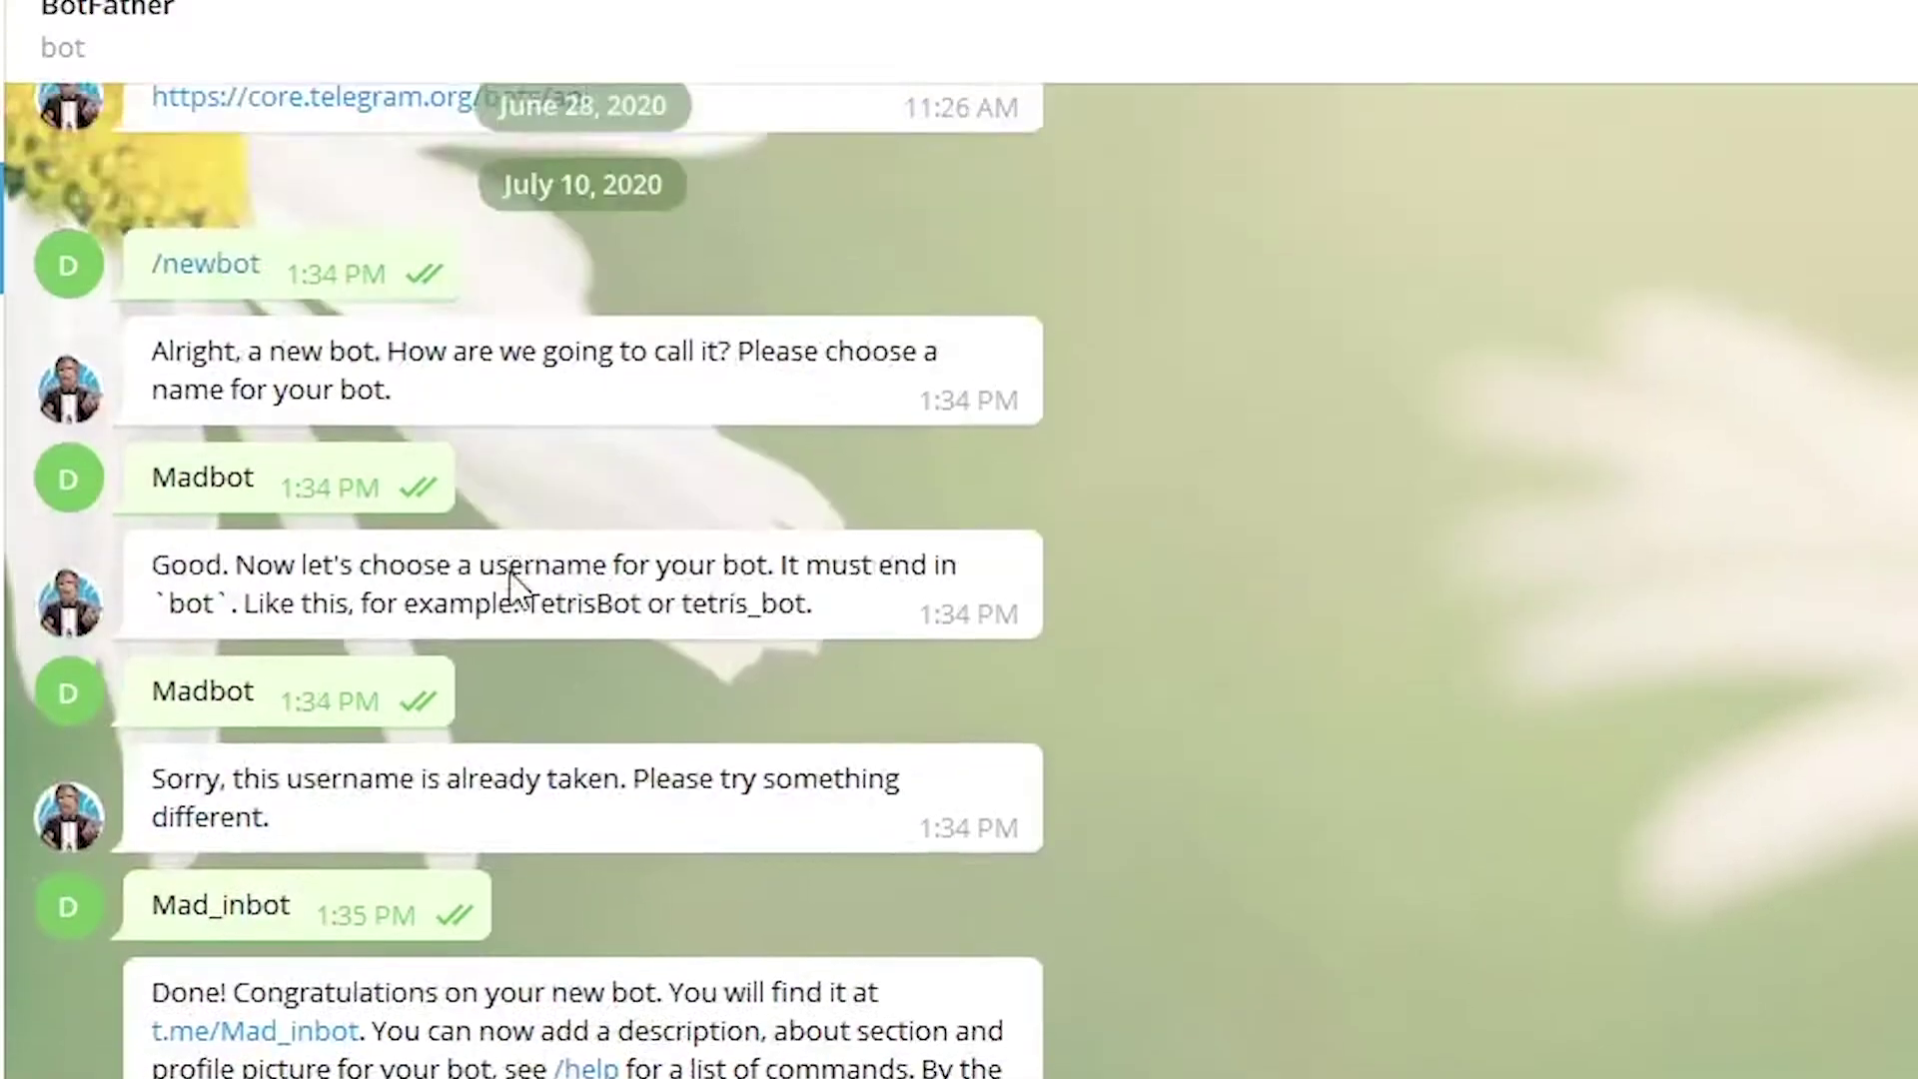
{"action": "scroll", "coordinate": [511, 584], "scroll_direction": "up", "scroll_amount": 1}
{"action": "left_click_drag", "start_coordinate": [272, 947], "coordinate": [149, 908]}
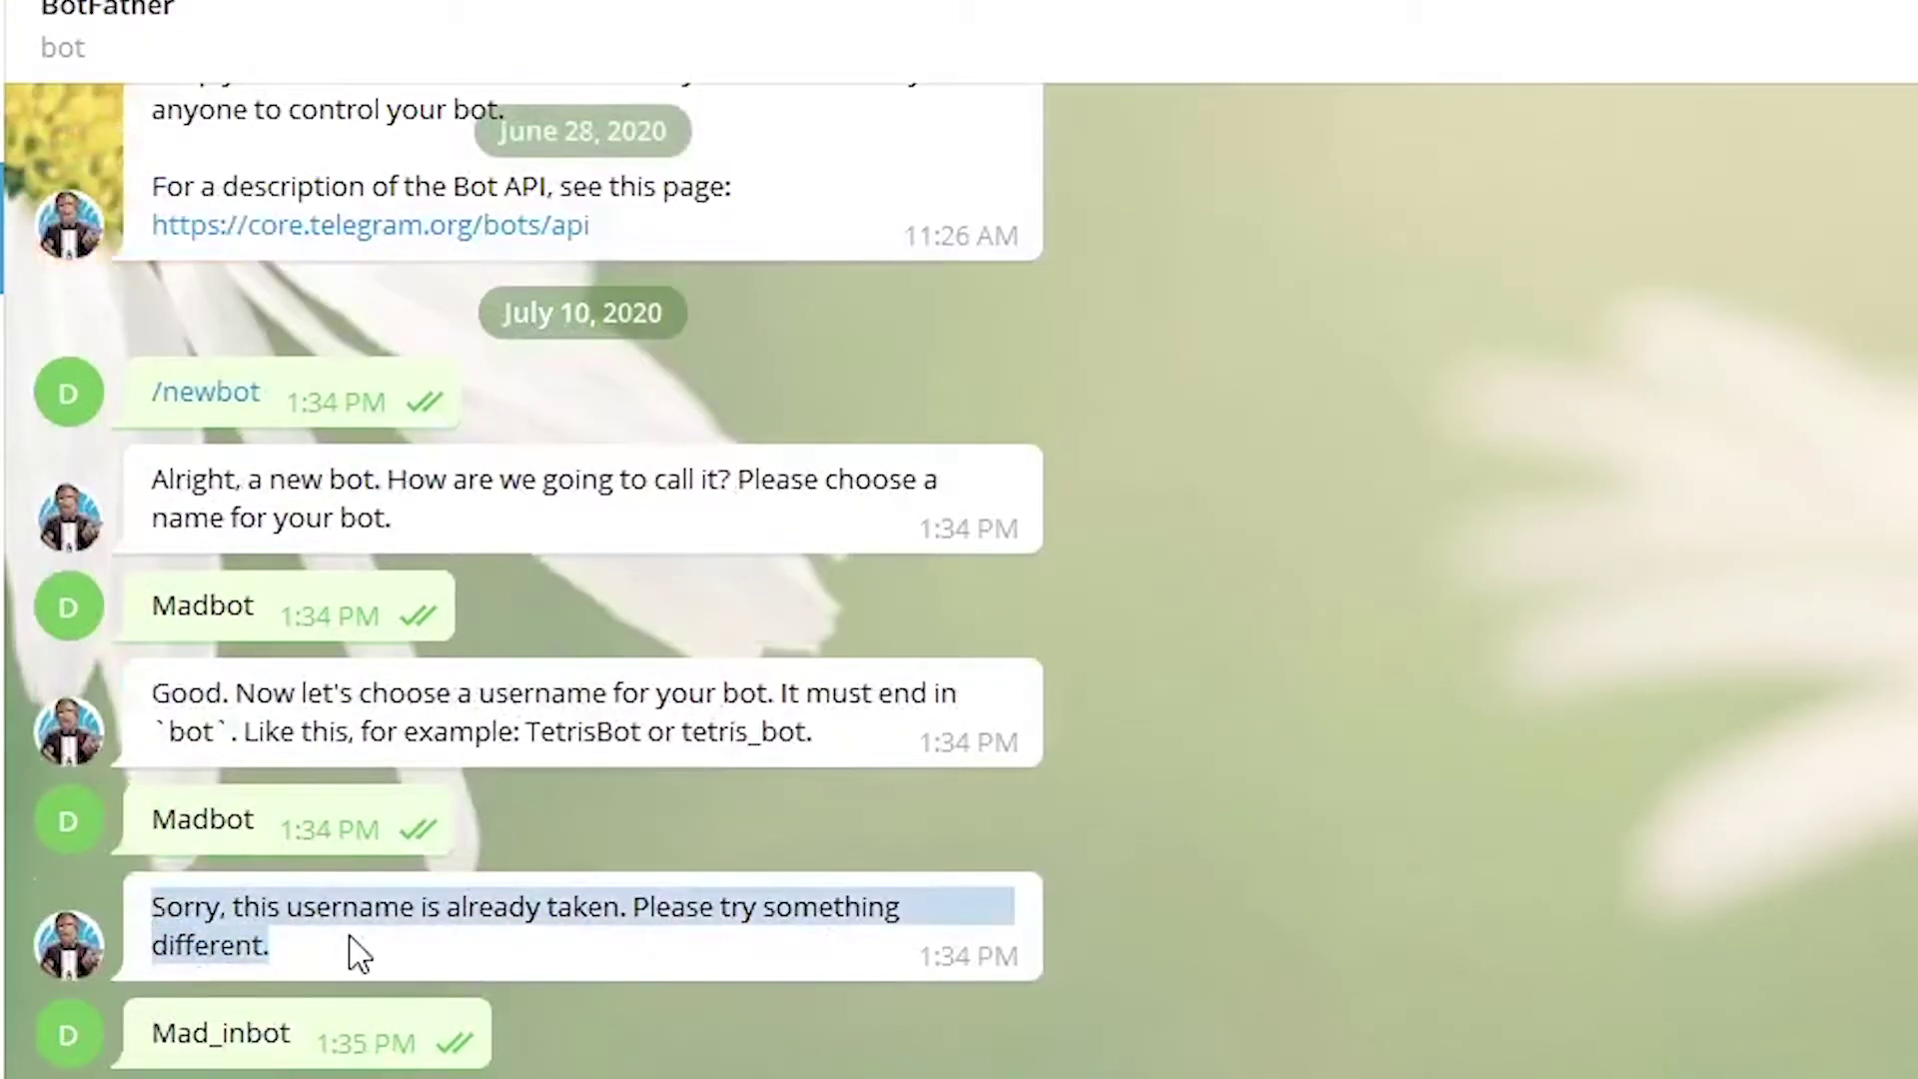
{"action": "left_click", "coordinate": [409, 961]}
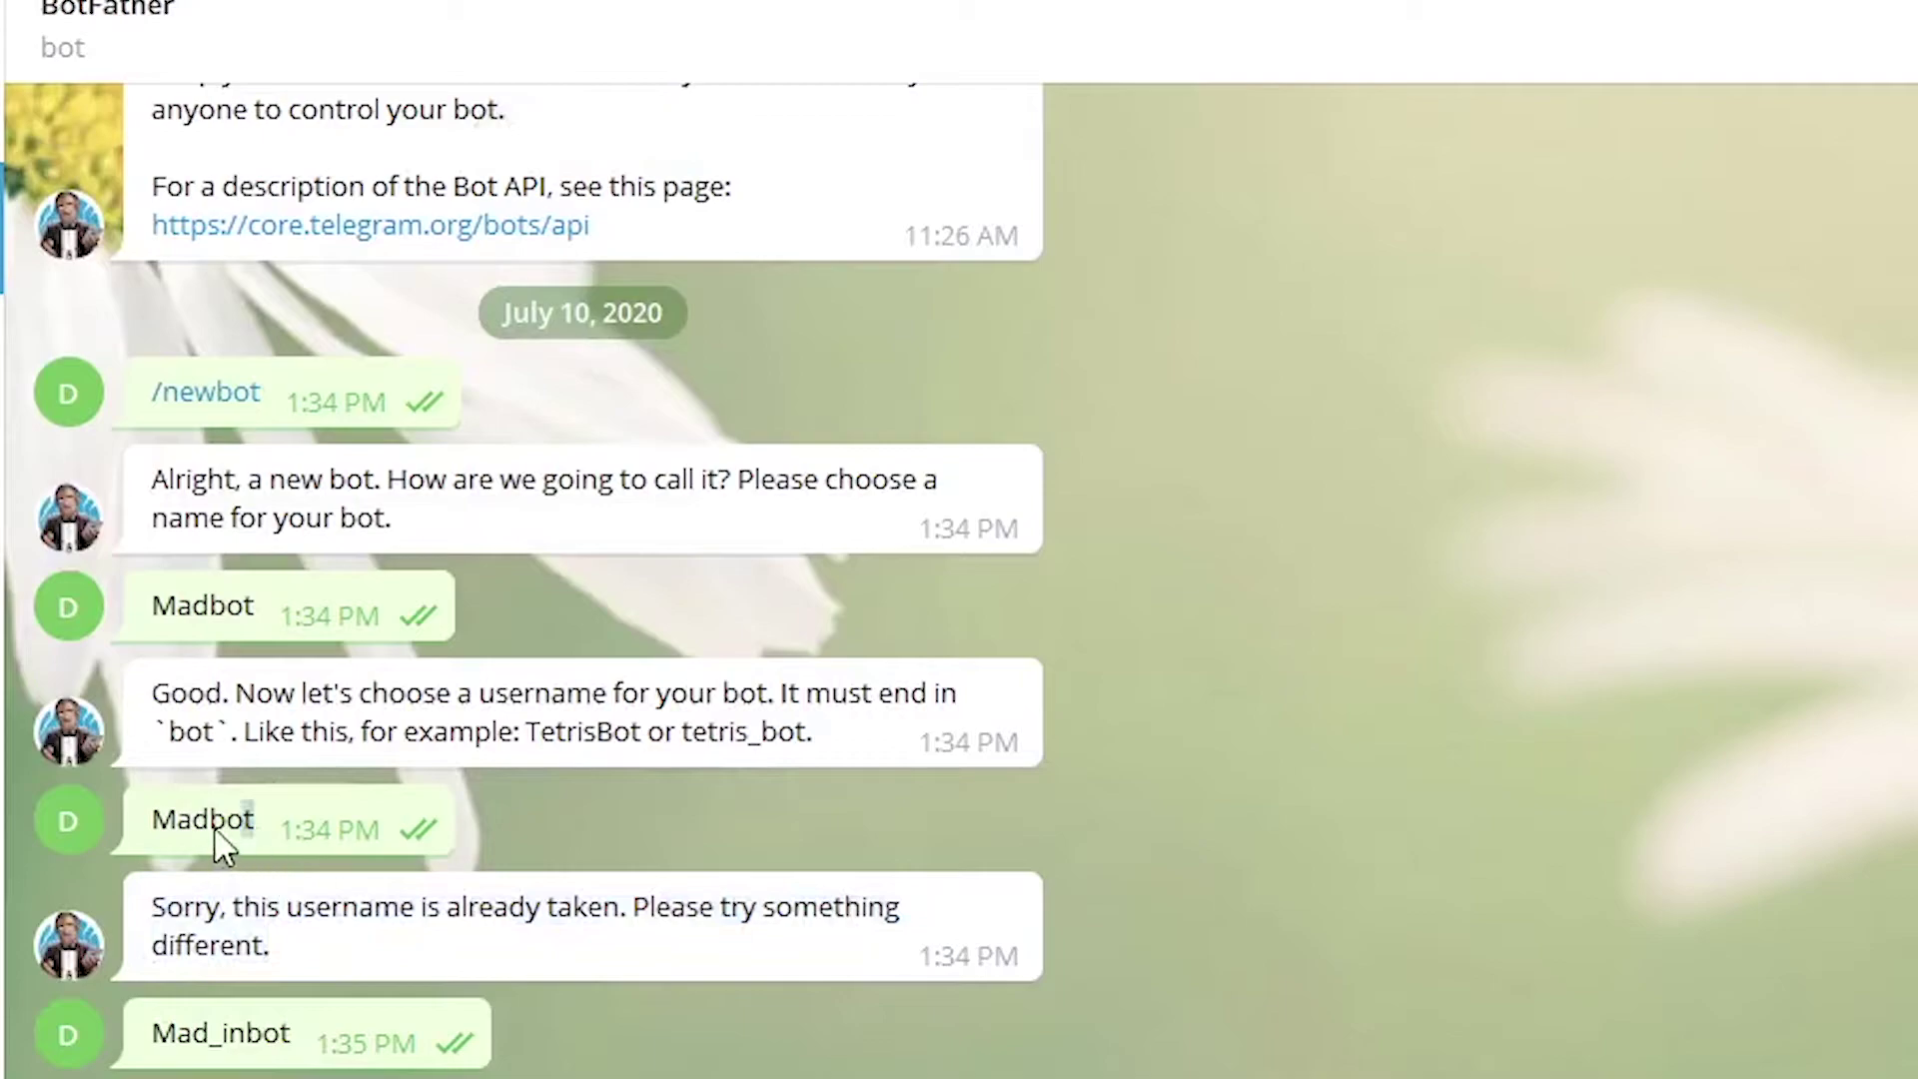
{"action": "left_click_drag", "start_coordinate": [255, 820], "coordinate": [147, 829]}
{"action": "left_click", "coordinate": [300, 884]}
{"action": "left_click_drag", "start_coordinate": [291, 1031], "coordinate": [125, 1032]}
{"action": "left_click", "coordinate": [295, 1056]}
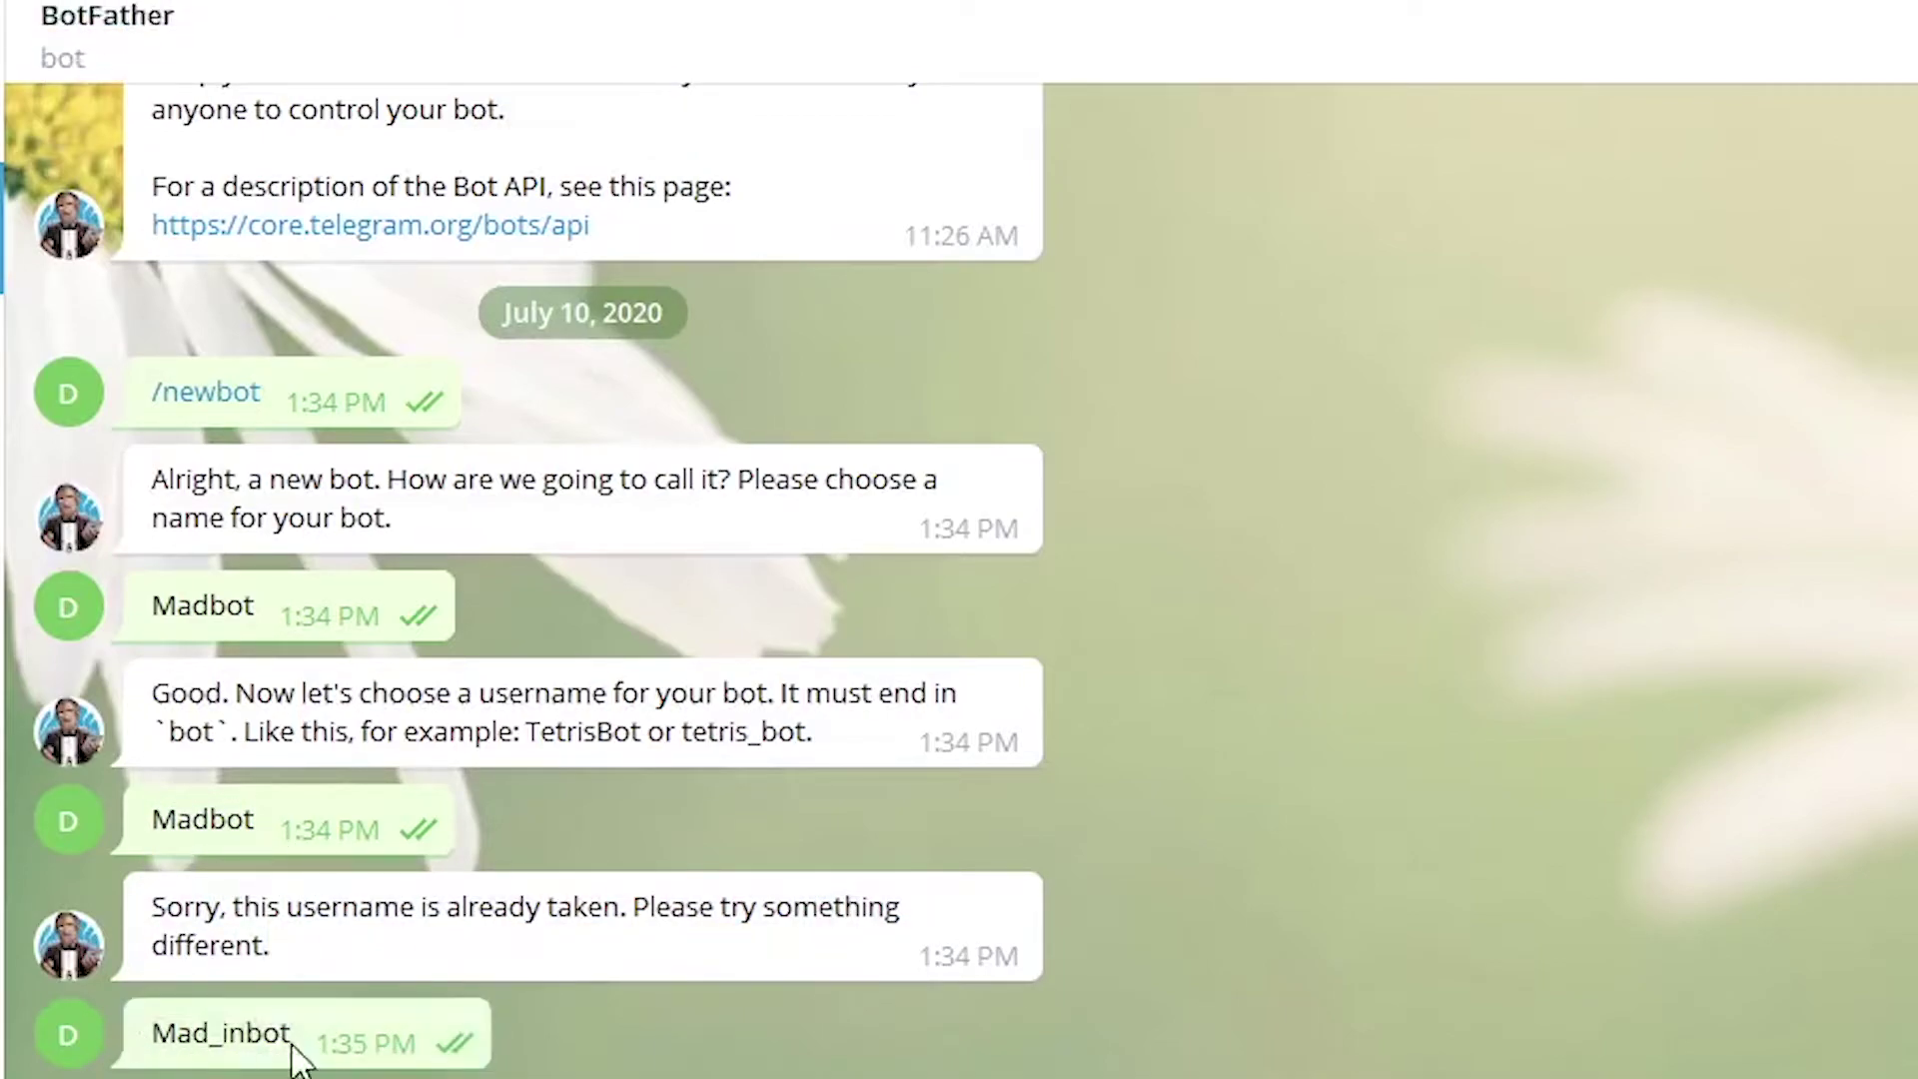
{"action": "scroll", "coordinate": [760, 745], "scroll_direction": "down", "scroll_amount": 5}
{"action": "scroll", "coordinate": [760, 746], "scroll_direction": "down", "scroll_amount": 5}
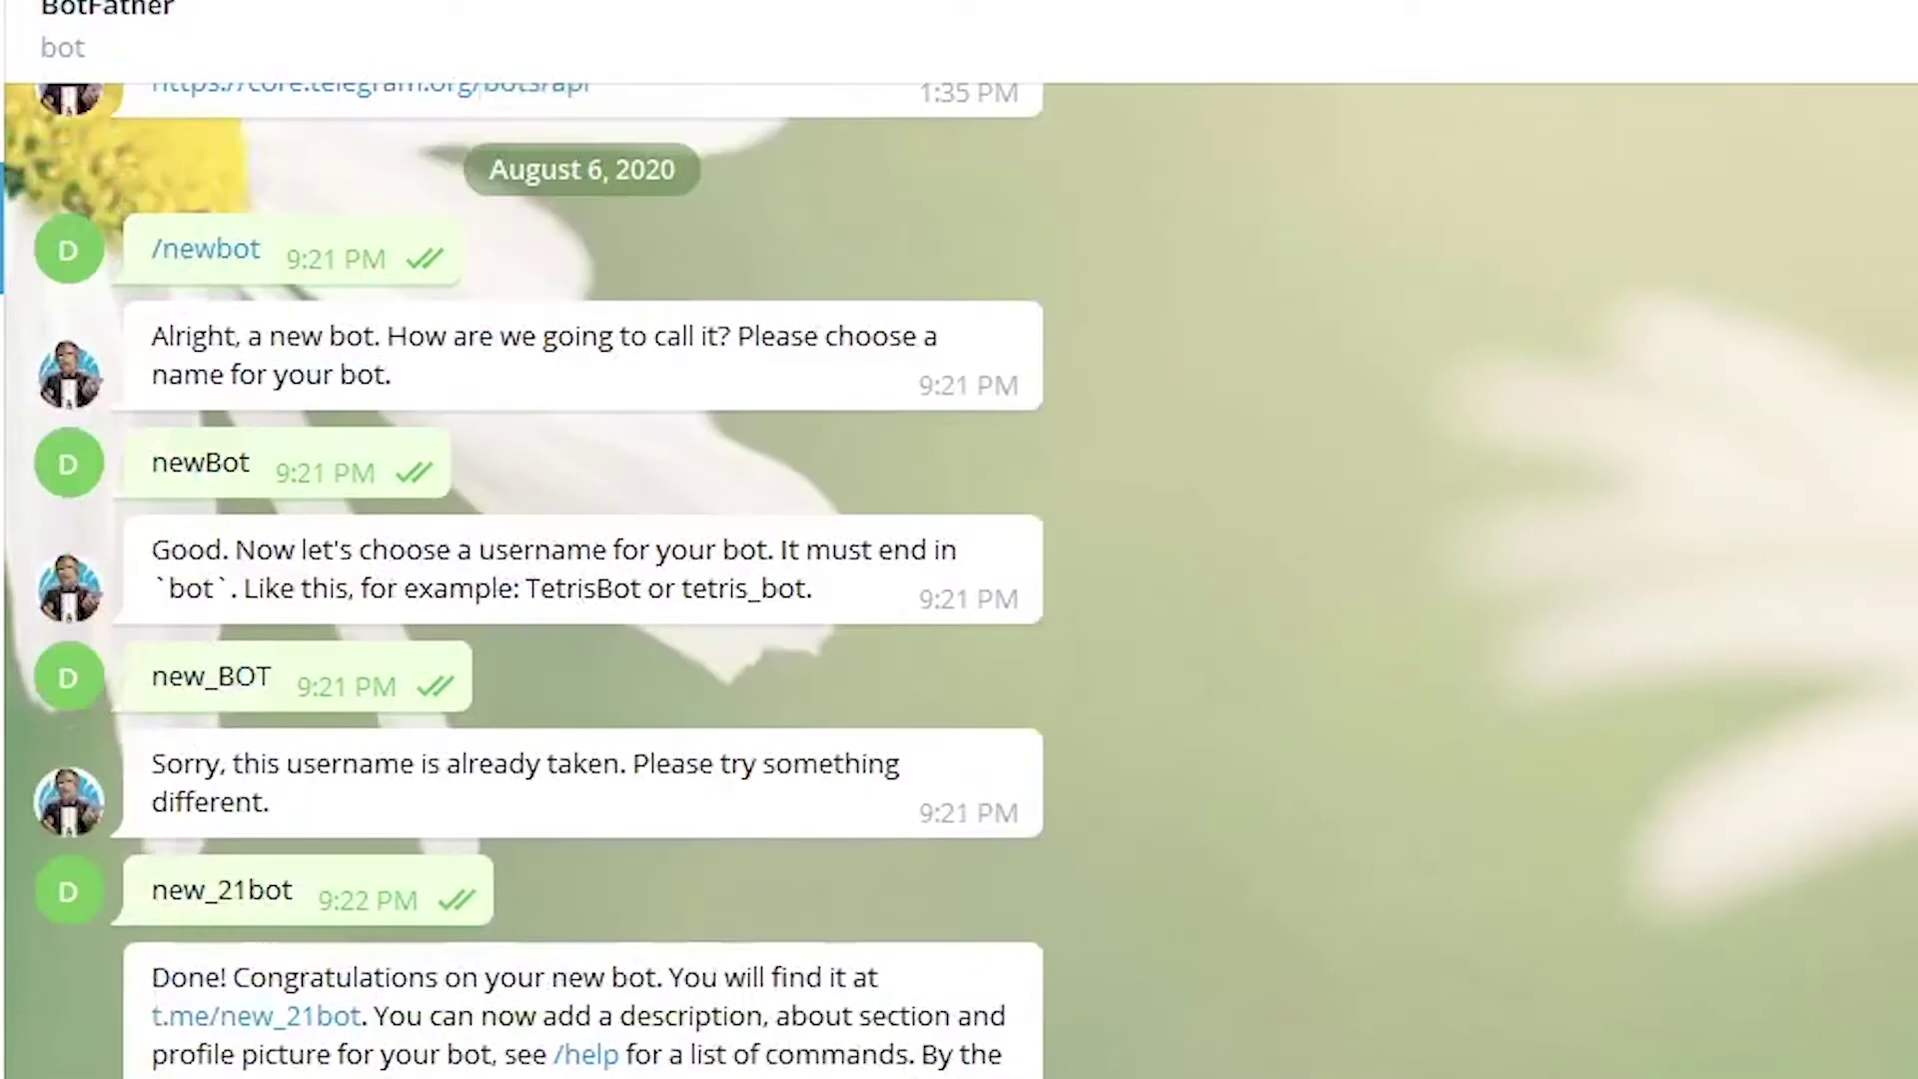
{"action": "scroll", "coordinate": [760, 744], "scroll_direction": "down", "scroll_amount": 5}
{"action": "scroll", "coordinate": [760, 745], "scroll_direction": "down", "scroll_amount": 5}
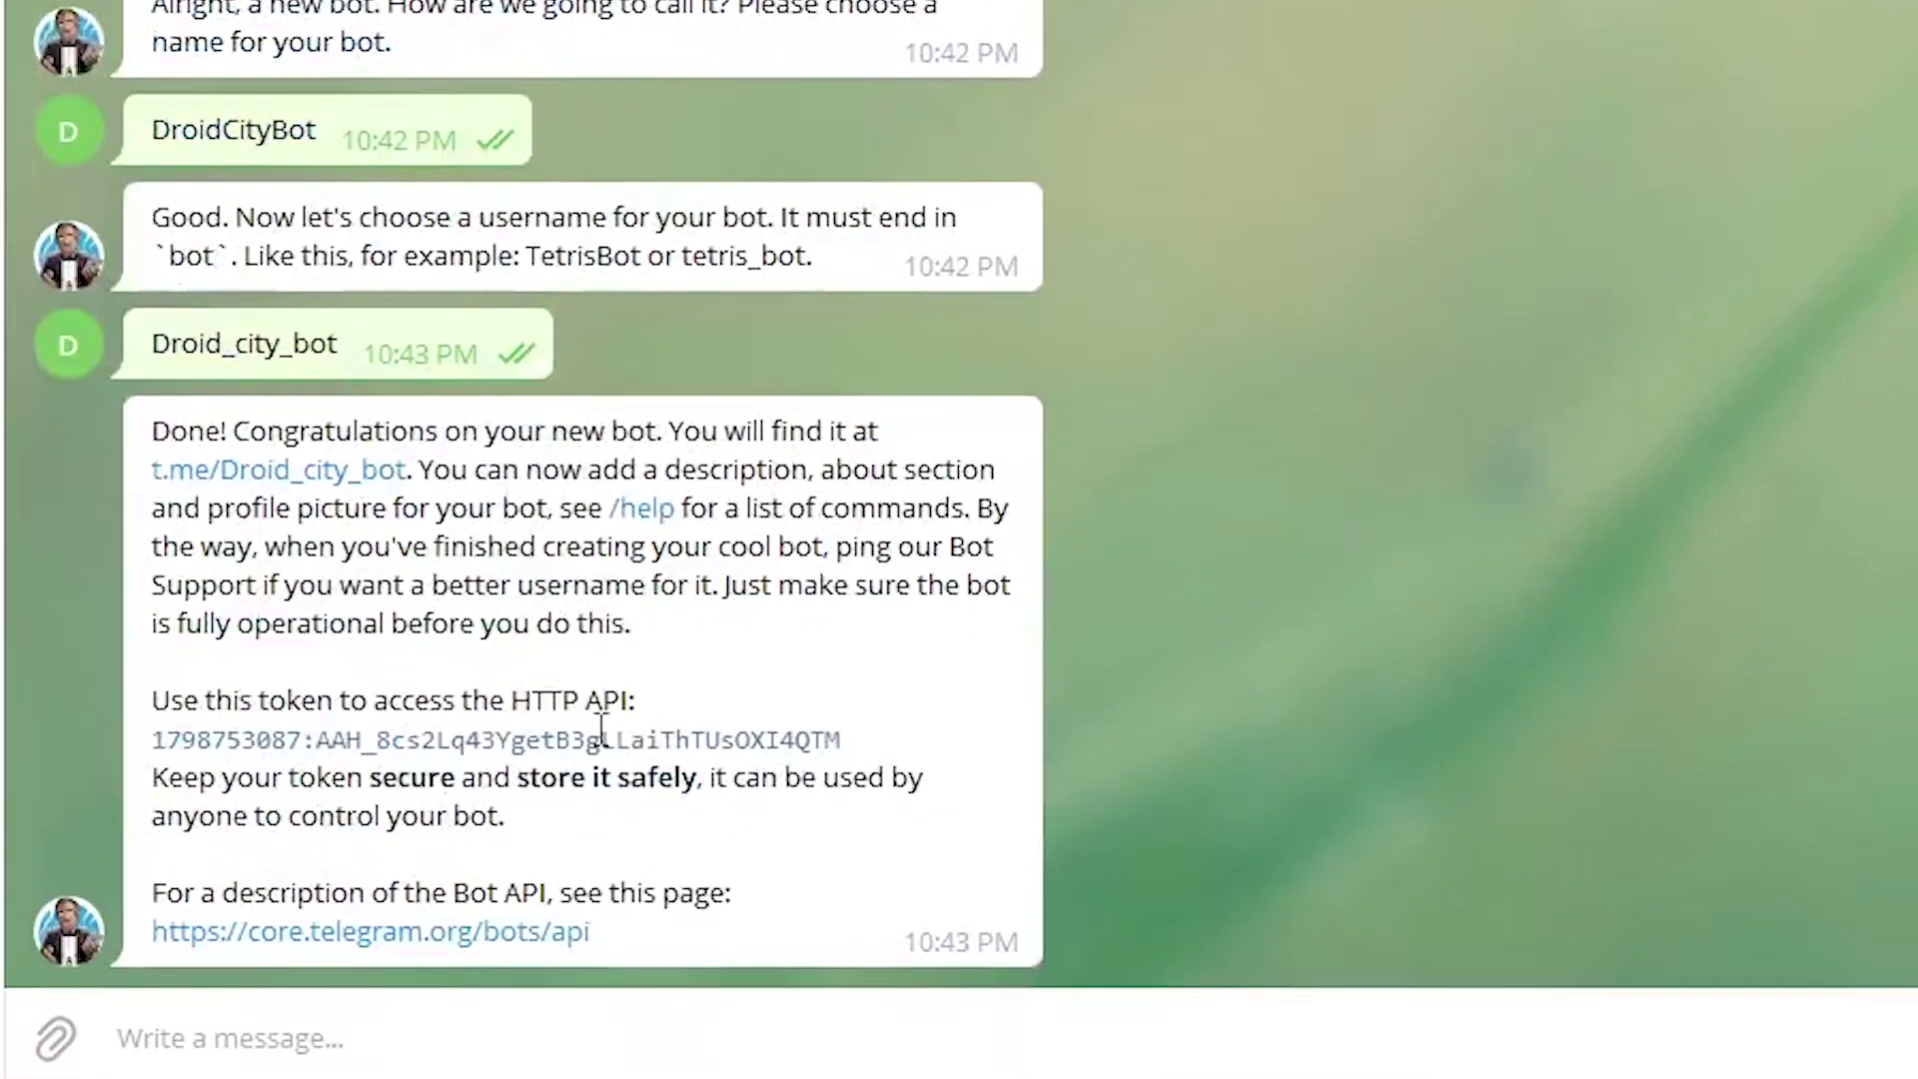
Step: Copy DroidCityBot's API token and uncomment telegram lines 9-12 in credentials.yml
{"action": "left_click_drag", "start_coordinate": [843, 744], "coordinate": [156, 748]}
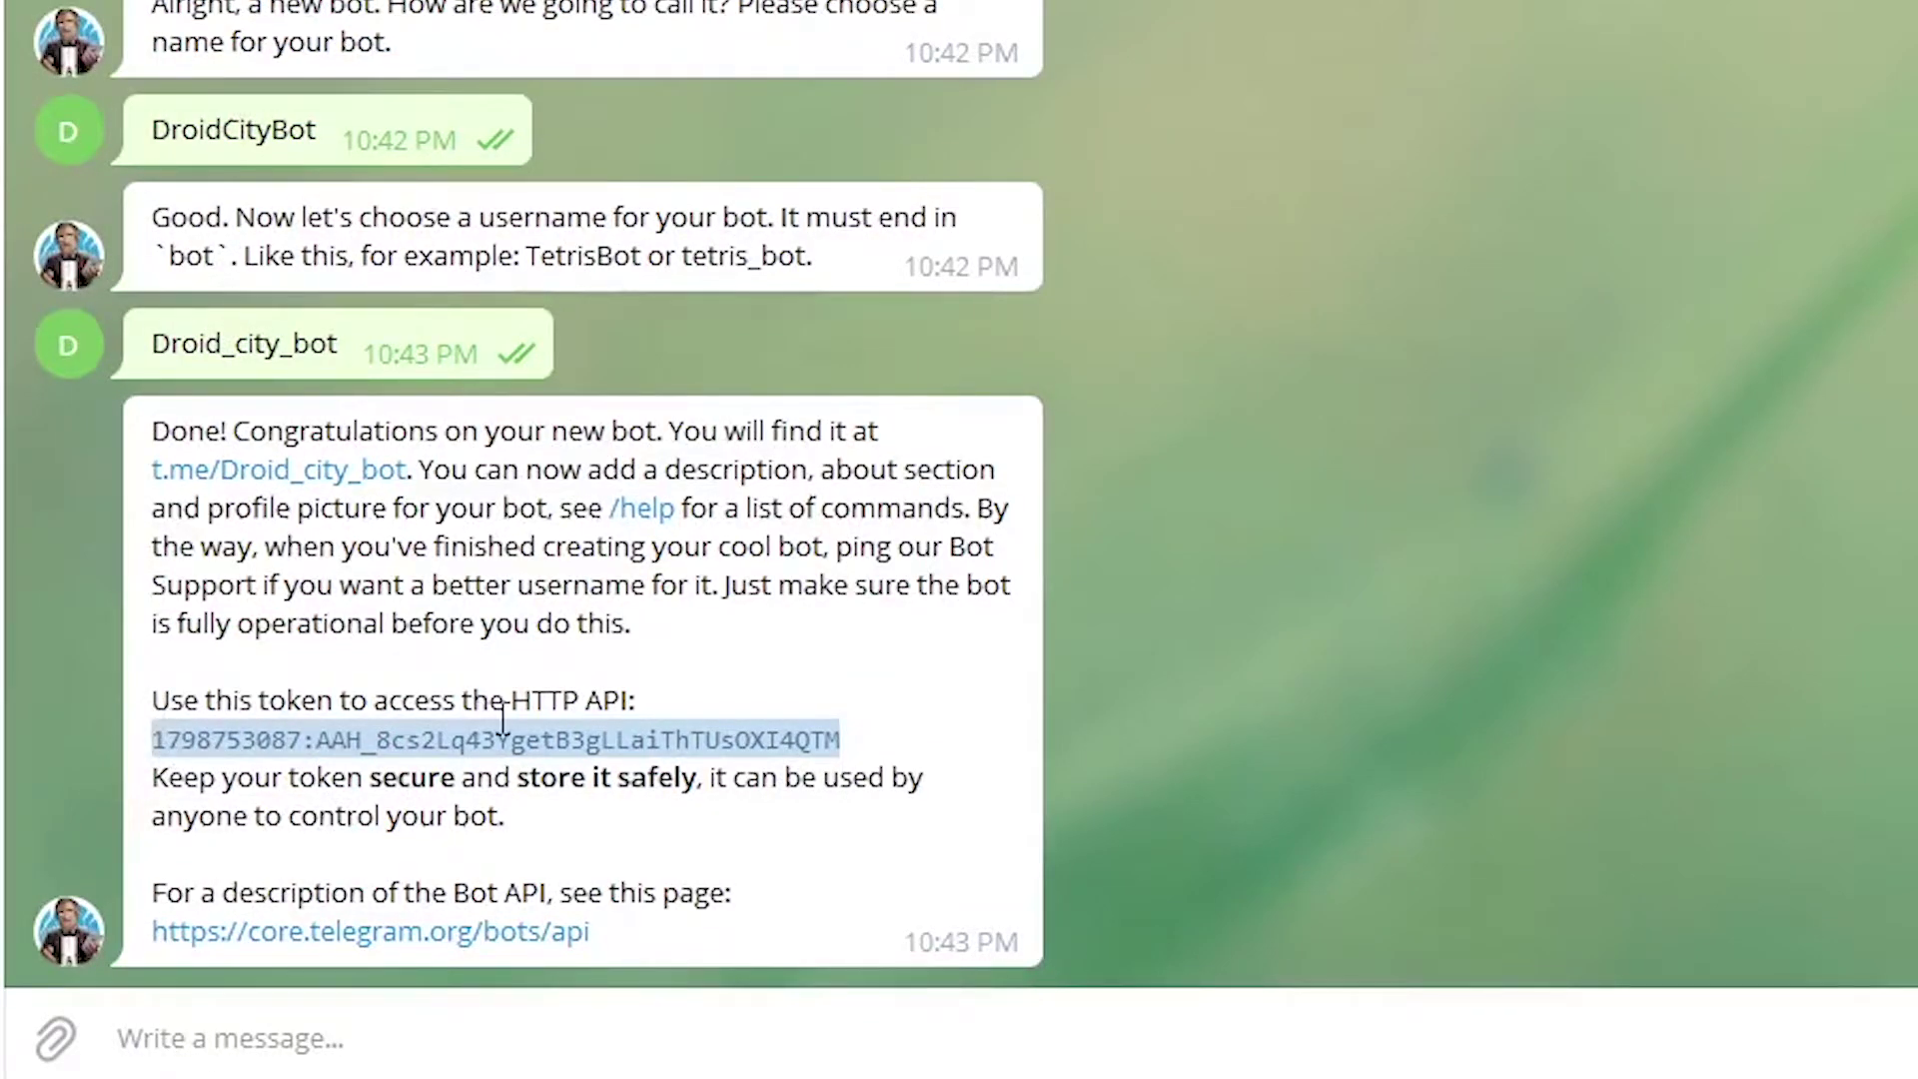
{"action": "key", "text": "alt+Tab"}
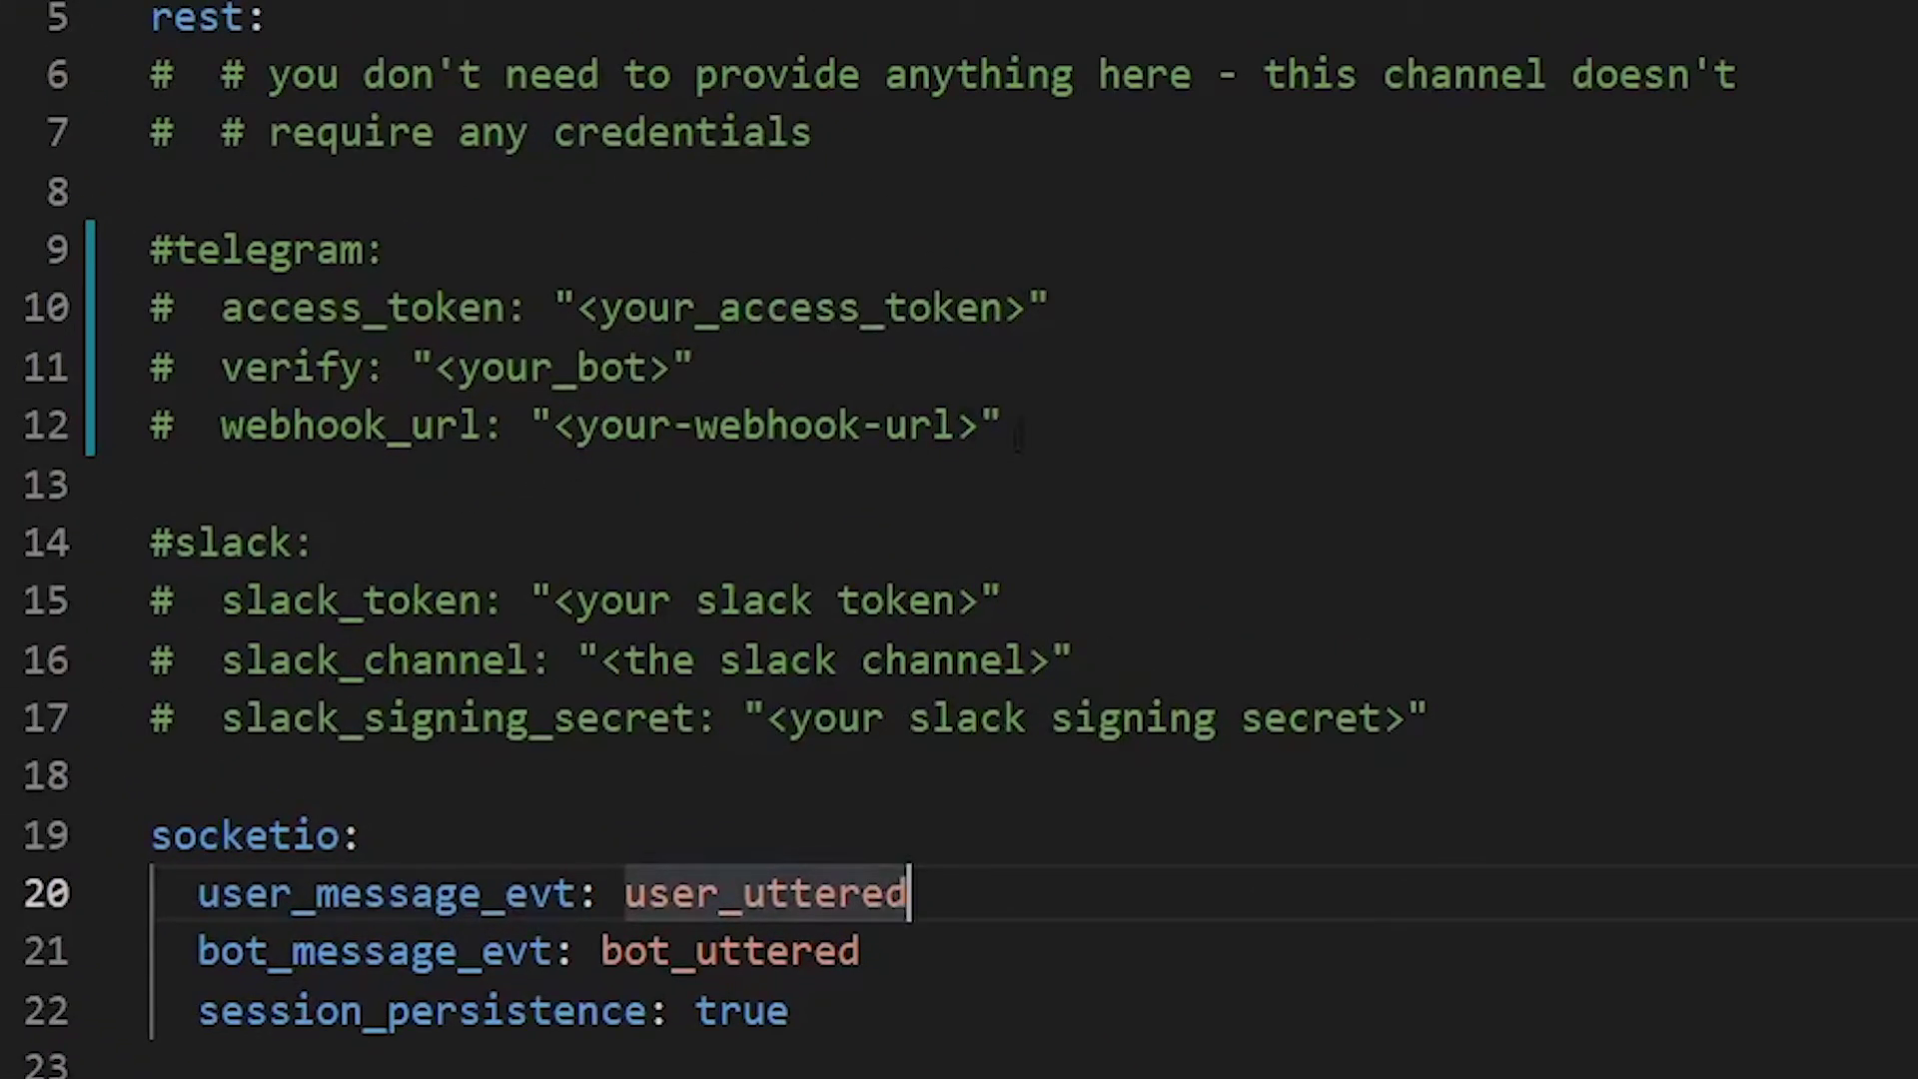
{"action": "left_click", "coordinate": [1001, 427]}
{"action": "mouse_move", "coordinate": [1001, 426]}
{"action": "left_mouse_down"}
{"action": "mouse_move", "coordinate": [12, 360]}
{"action": "mouse_move", "coordinate": [7, 215]}
{"action": "left_mouse_up"}
{"action": "key", "text": "ctrl+slash"}
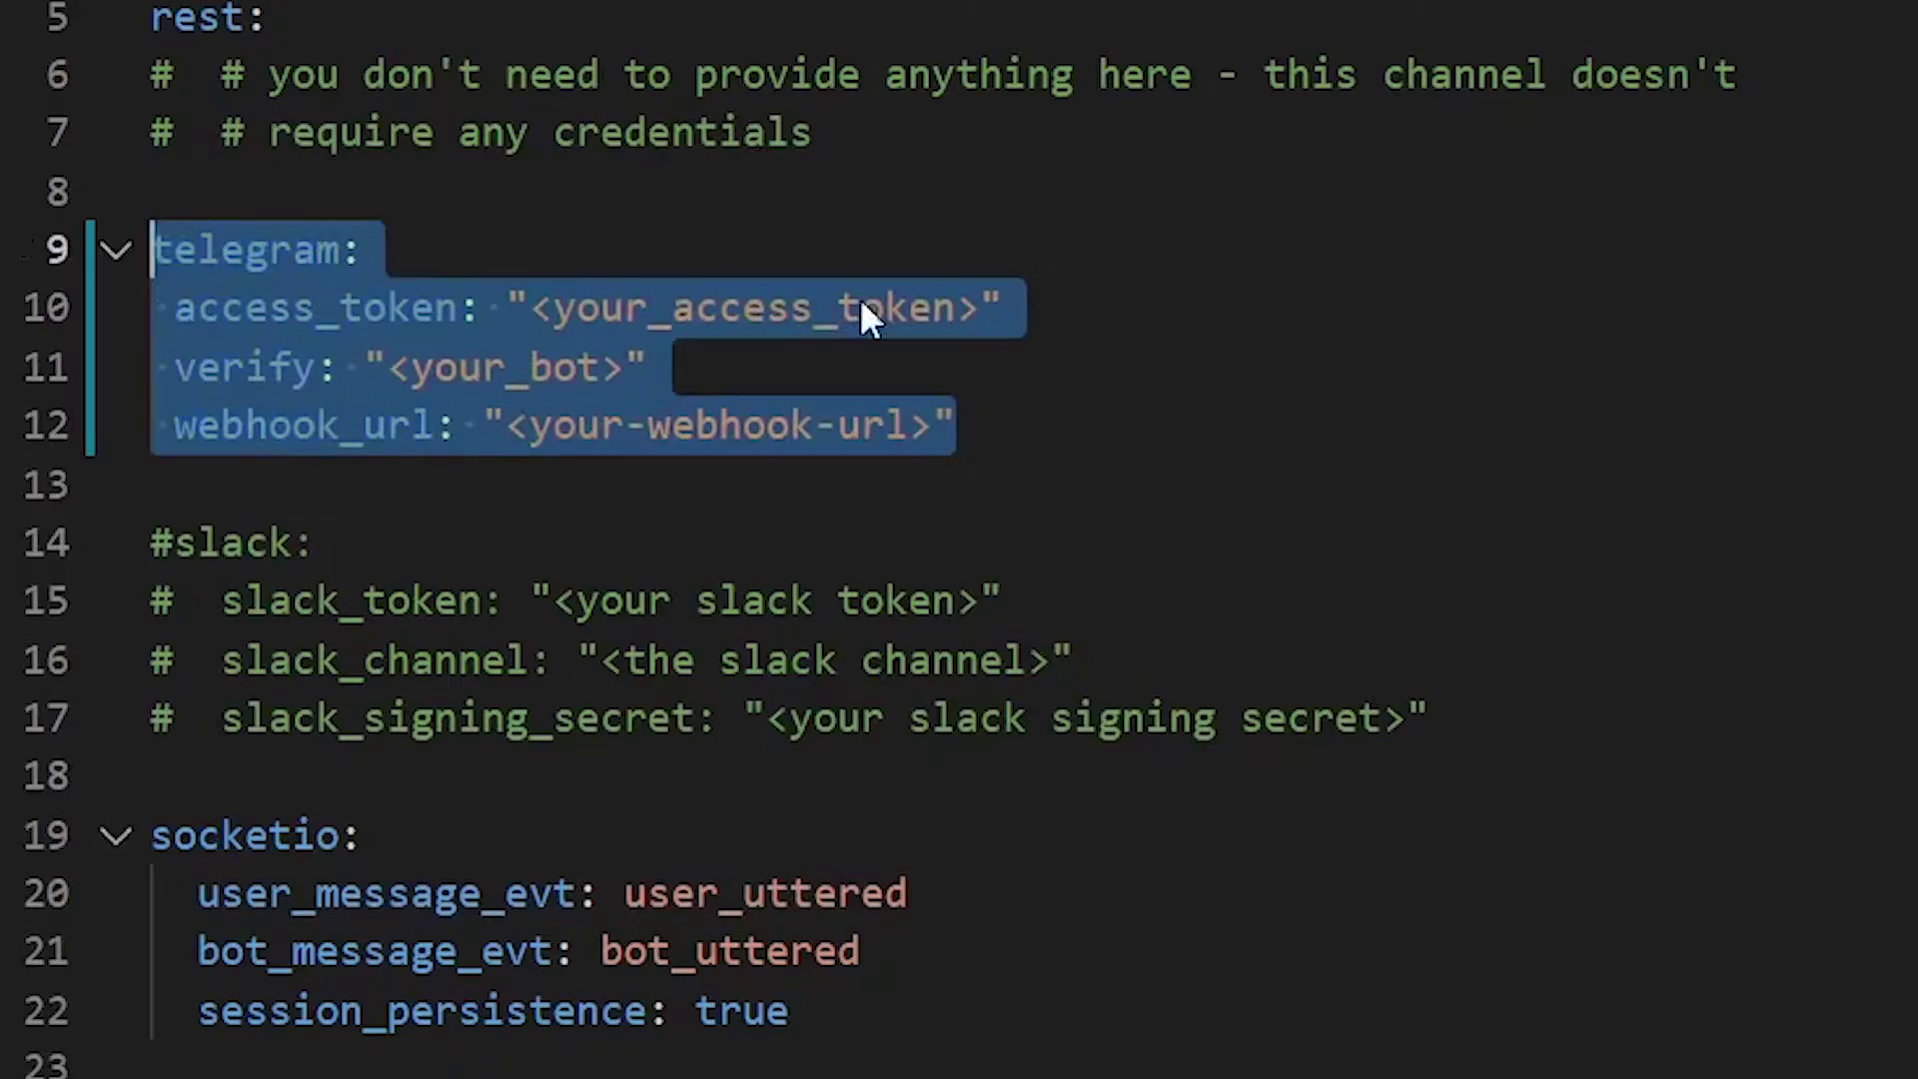
Step: Paste the copied token over the <your_access_token> placeholder
{"action": "left_click", "coordinate": [867, 314]}
{"action": "left_click_drag", "start_coordinate": [977, 307], "coordinate": [529, 307]}
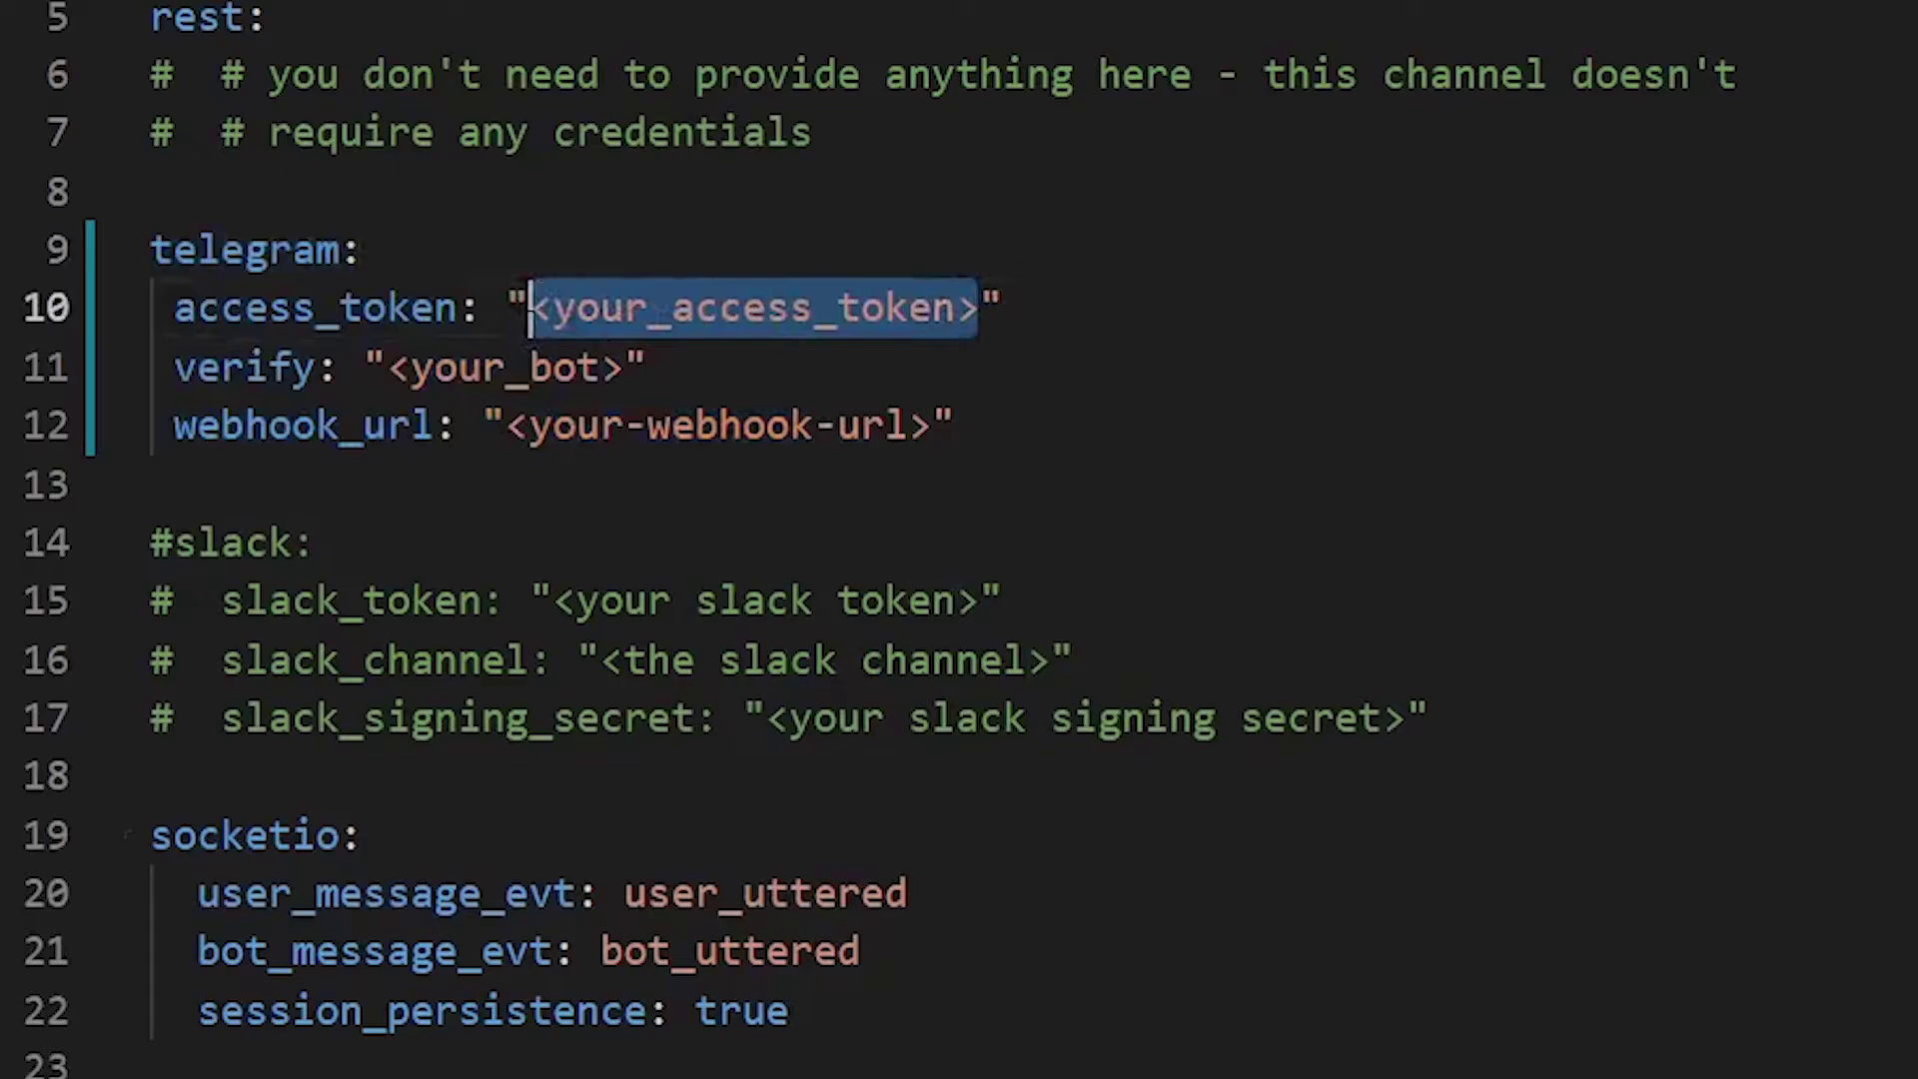
{"action": "key", "text": "ctrl+v"}
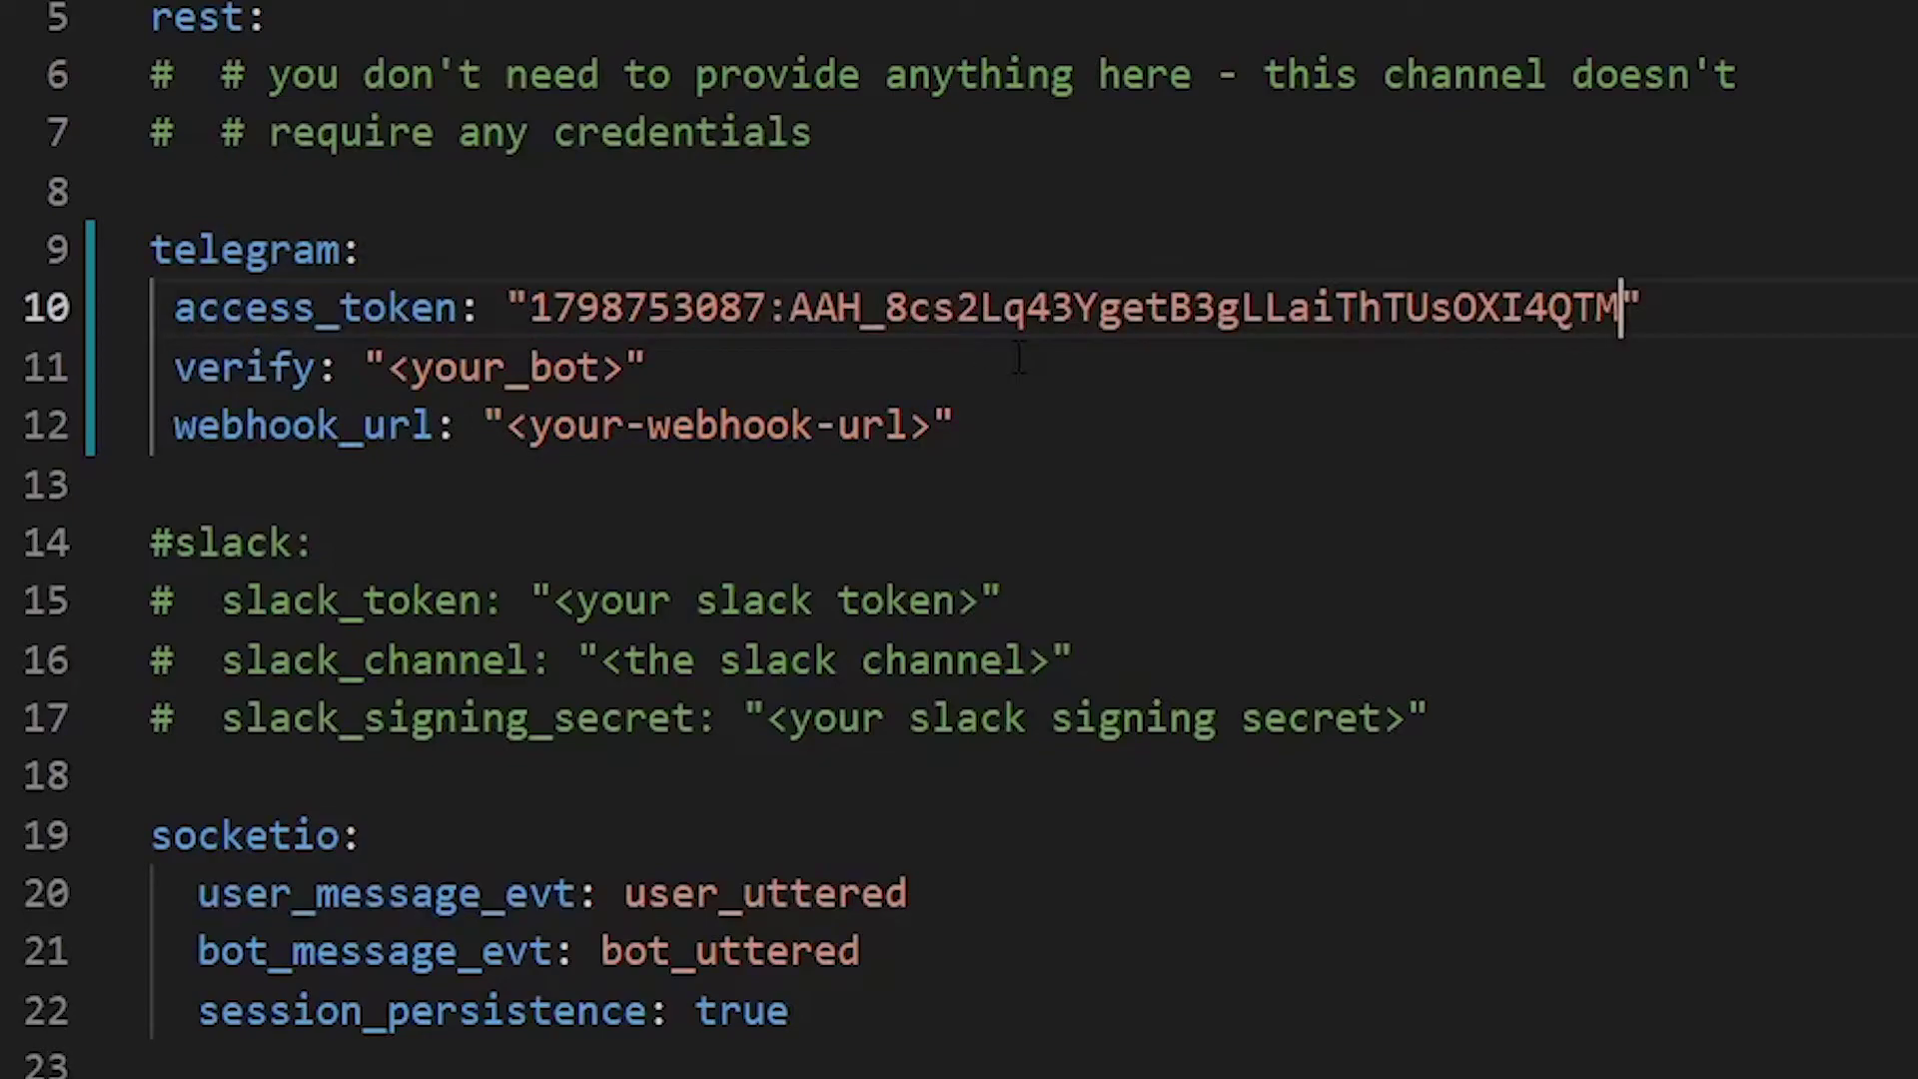
Step: Copy Droid_city_bot from the bot's Telegram profile and paste it over <your_bot>
{"action": "left_click", "coordinate": [630, 368]}
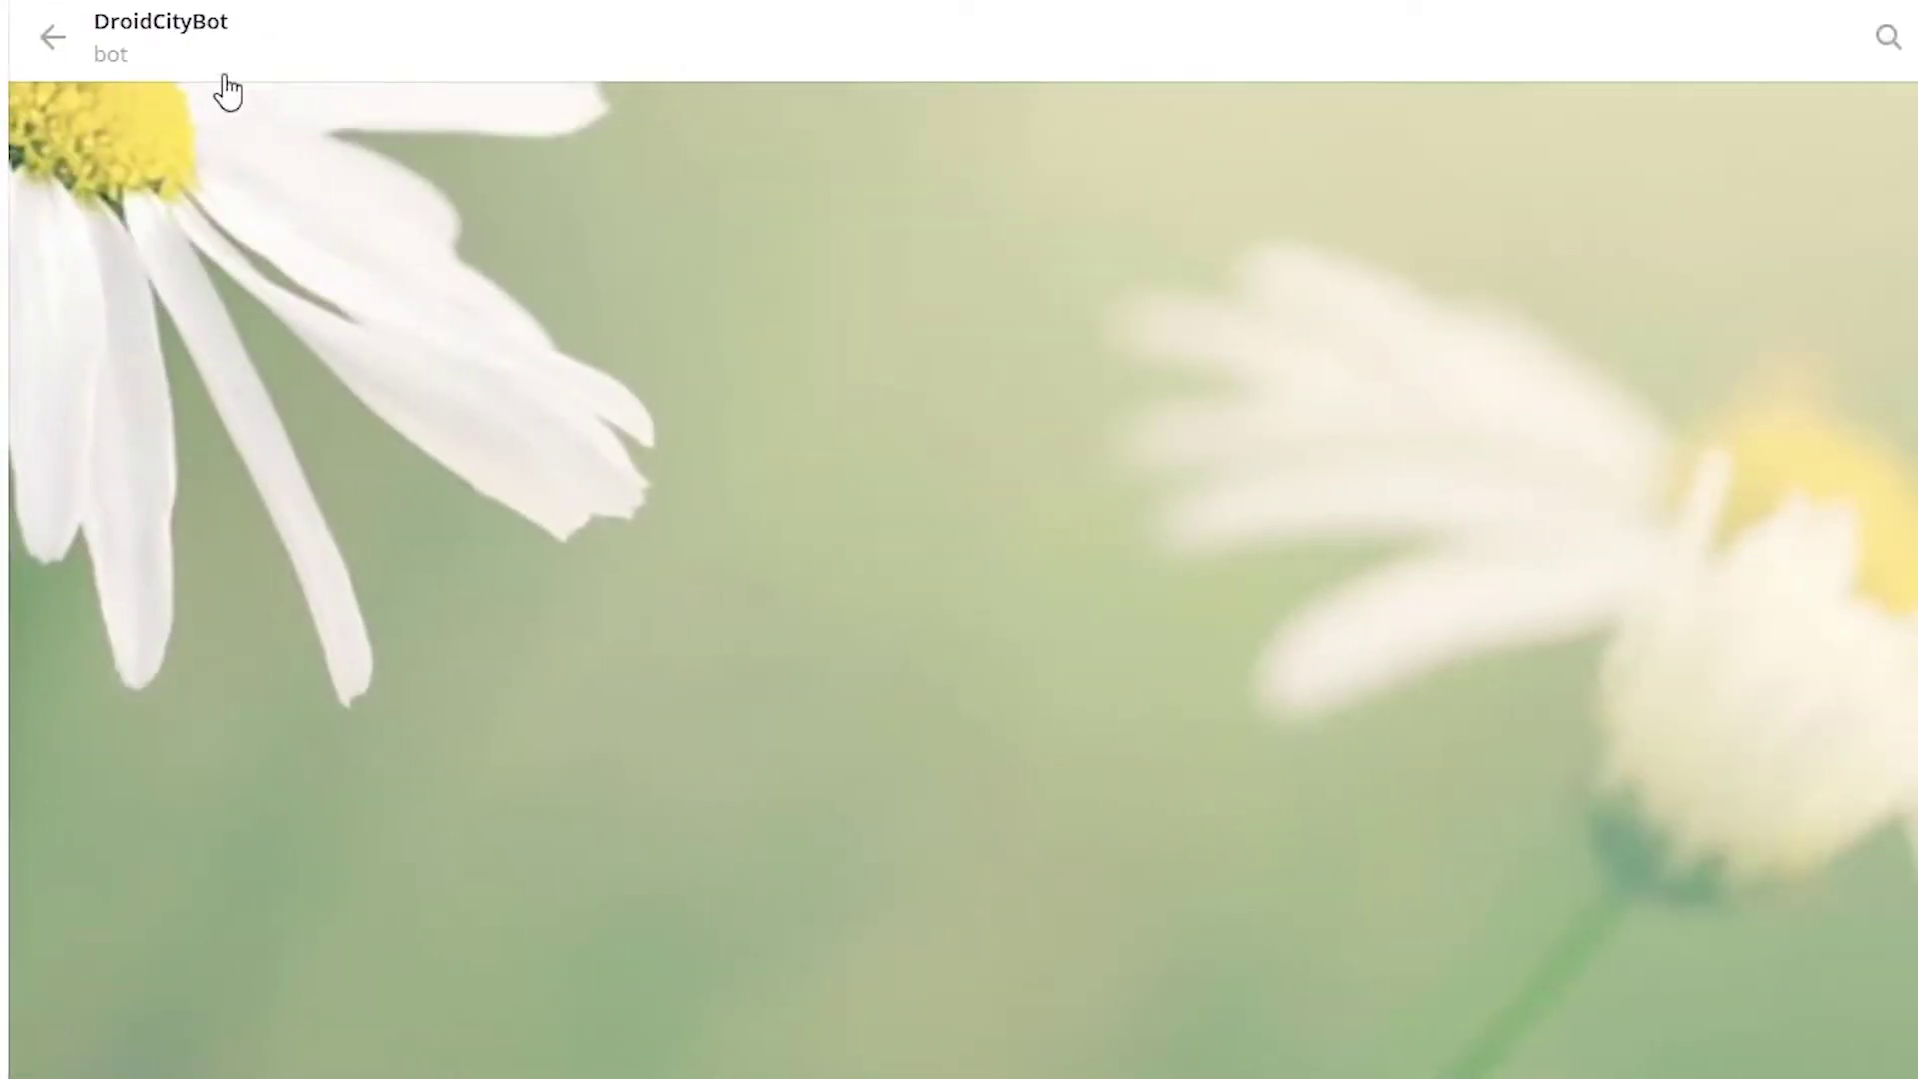
{"action": "left_click", "coordinate": [220, 22]}
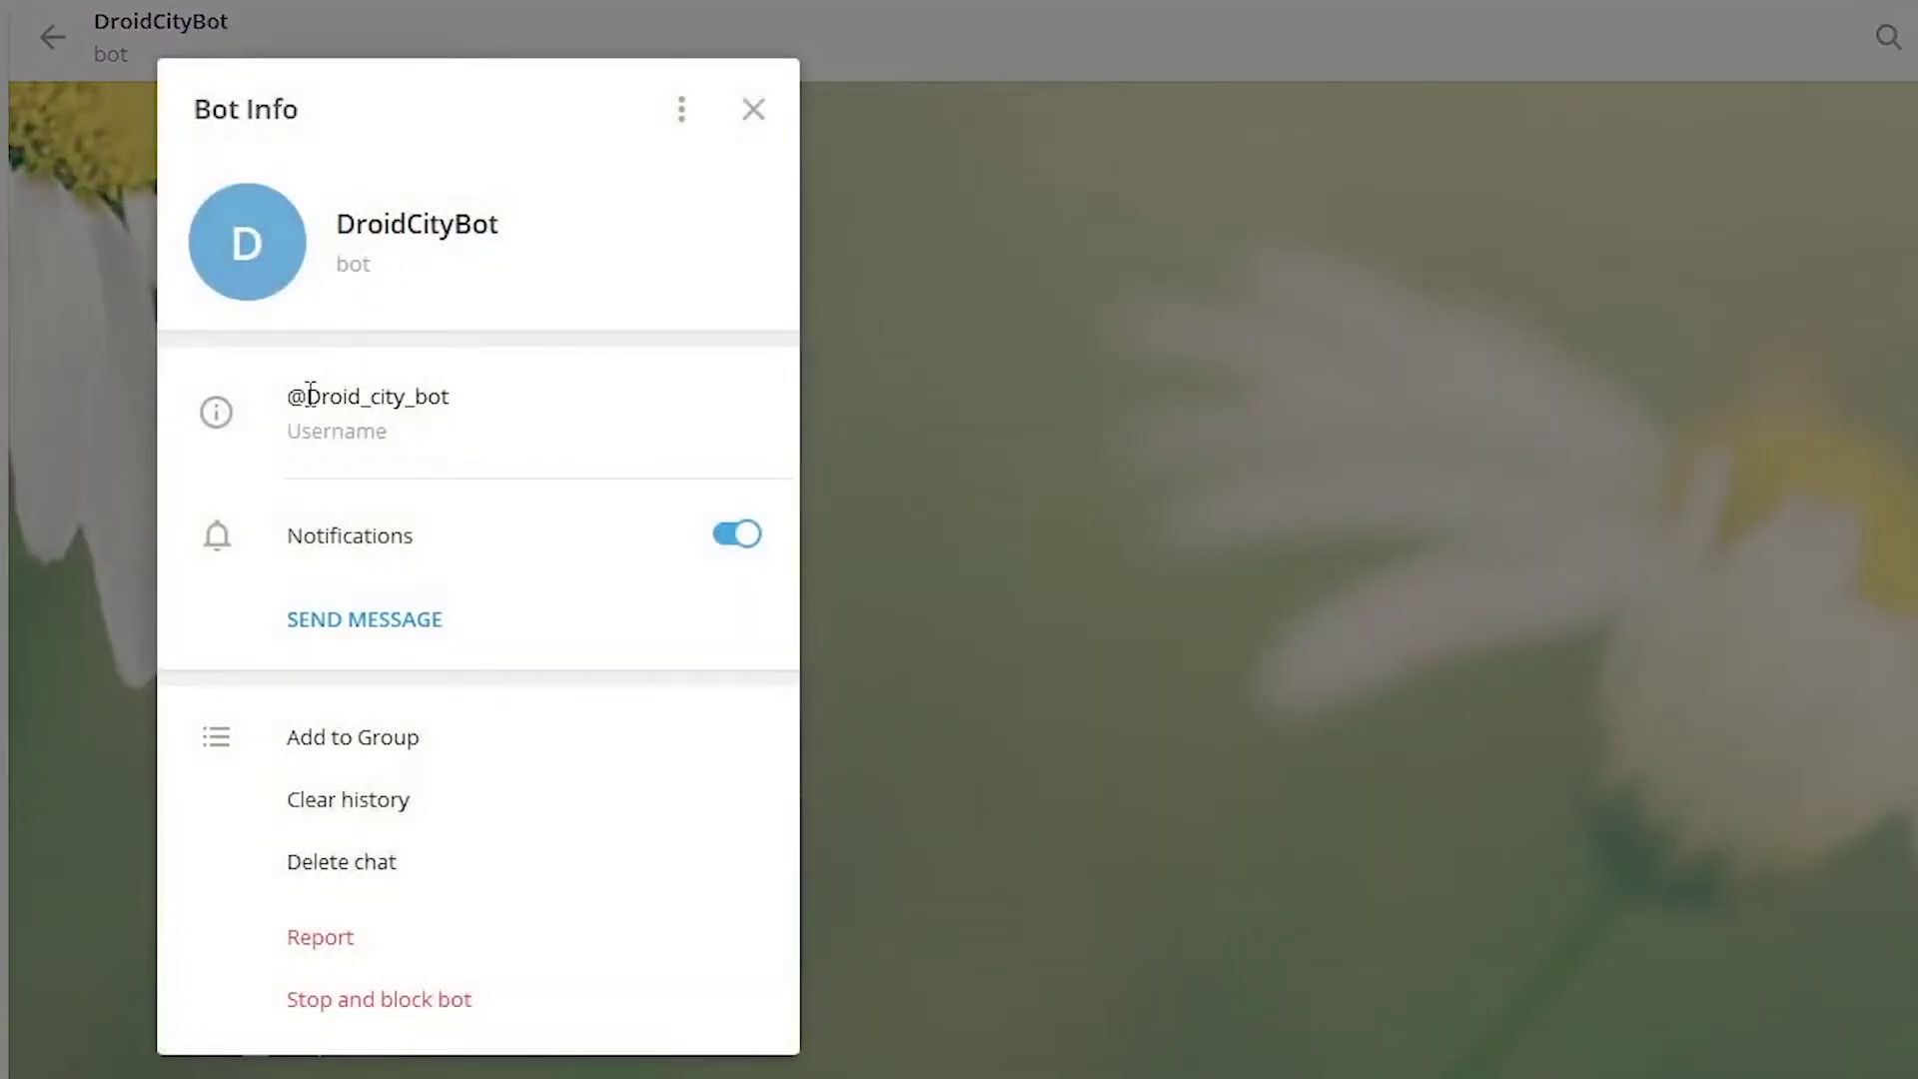
{"action": "left_click_drag", "start_coordinate": [310, 395], "coordinate": [453, 397]}
{"action": "key", "text": "ctrl+c"}
{"action": "key", "text": "alt+Tab"}
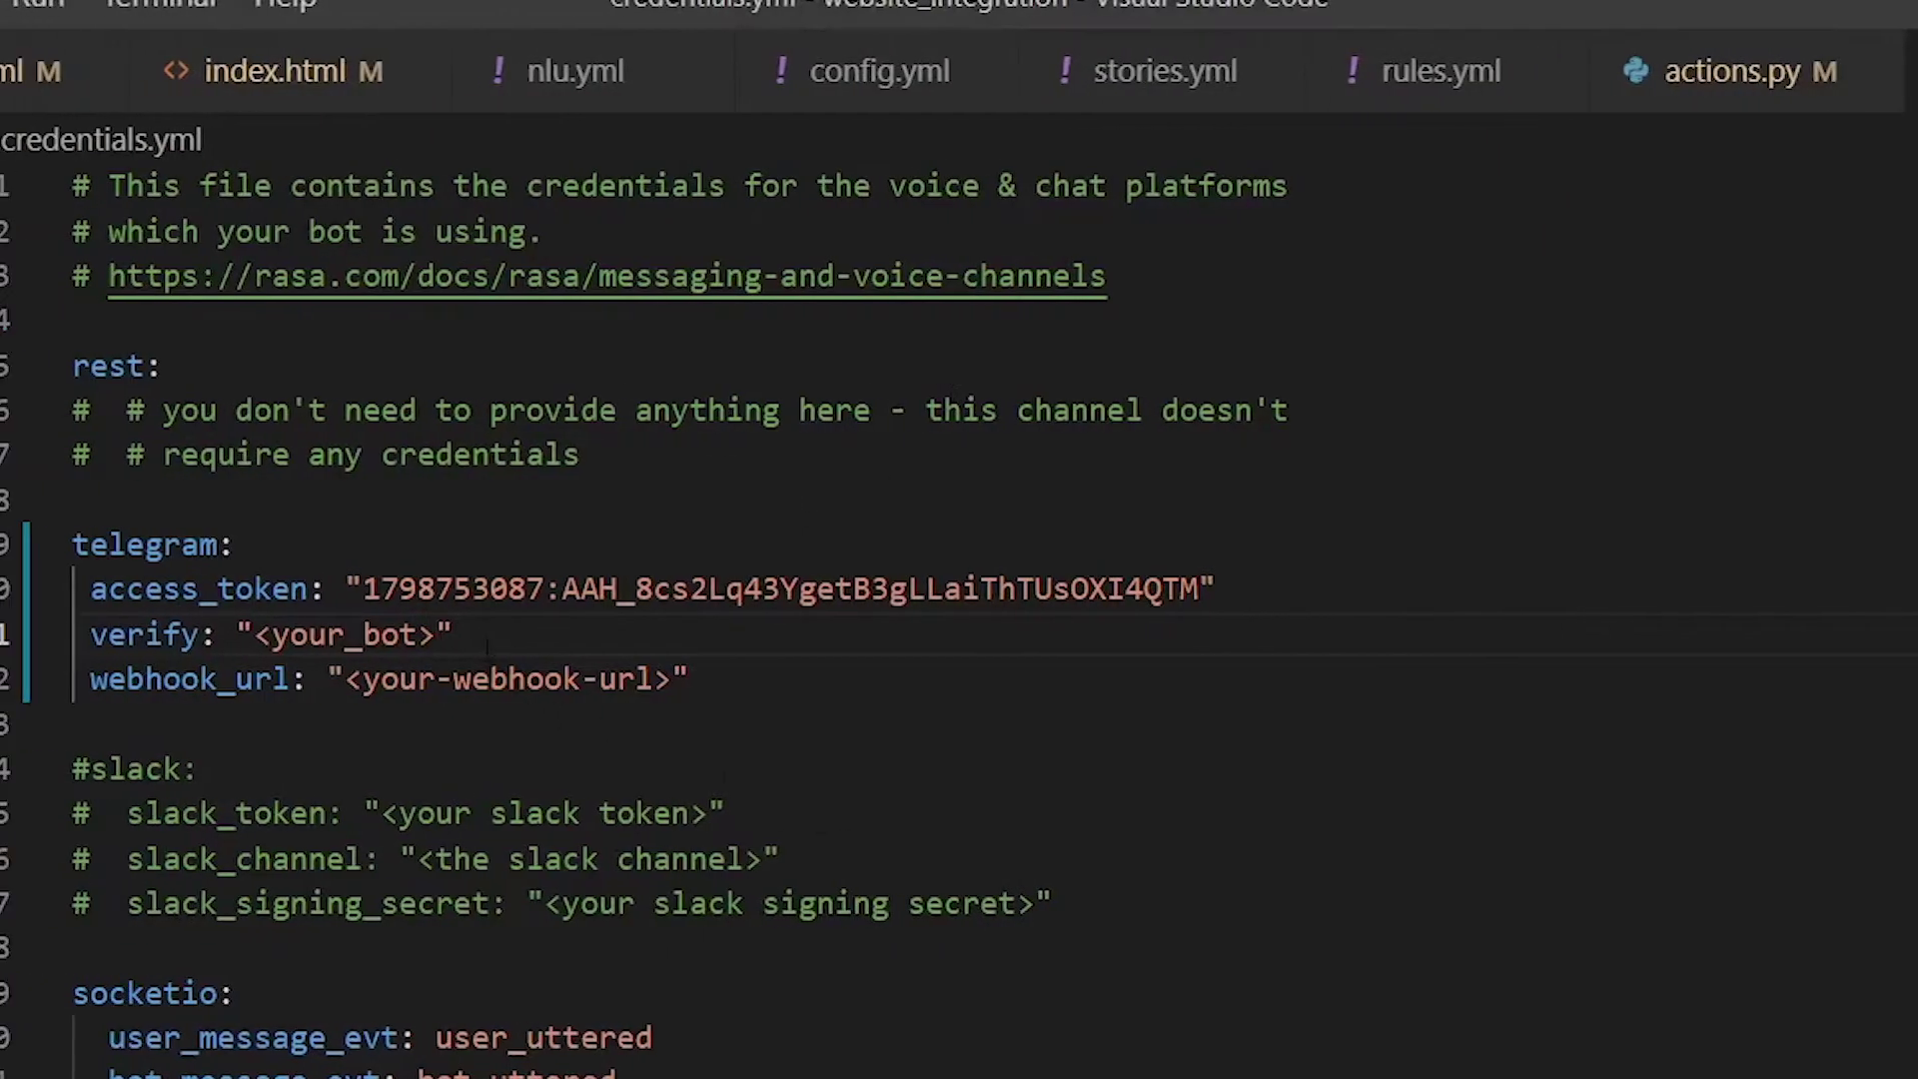
{"action": "double_click", "coordinate": [420, 634]}
{"action": "left_click_drag", "start_coordinate": [444, 634], "coordinate": [252, 634]}
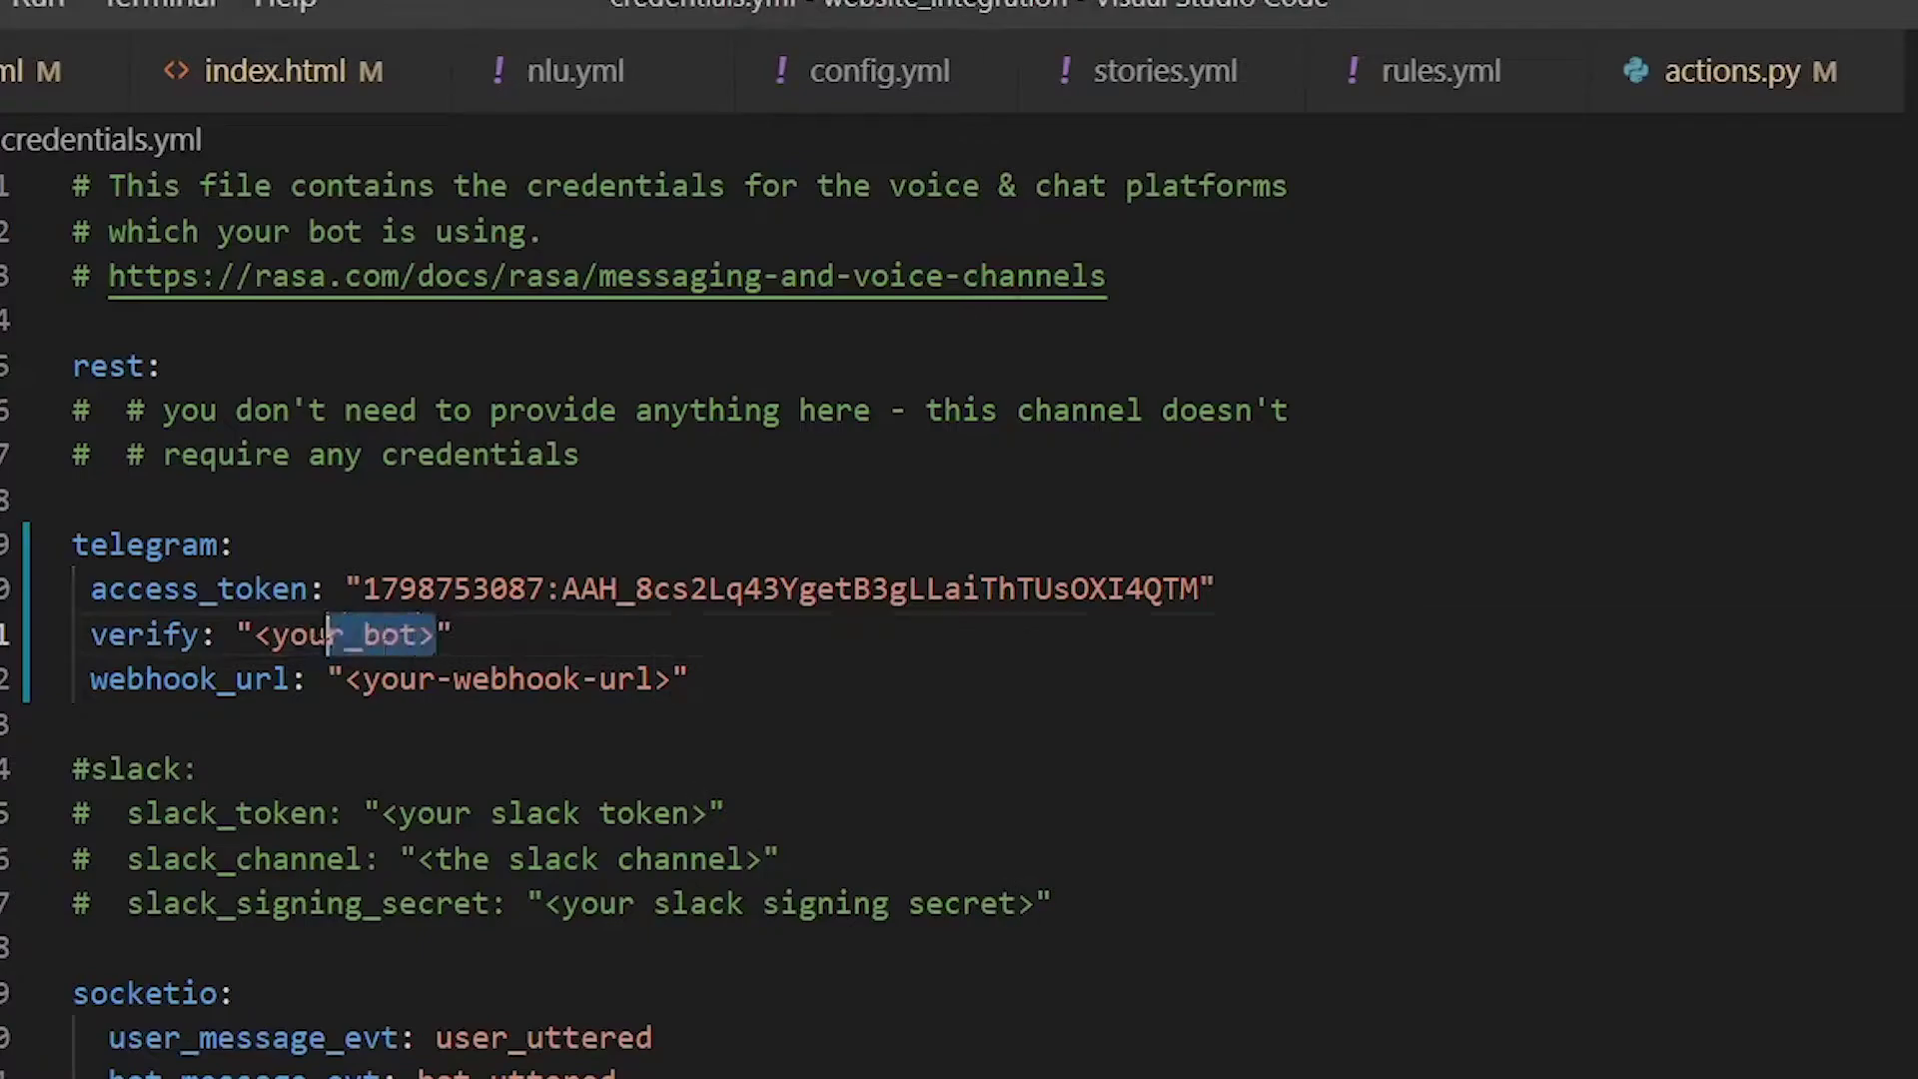
{"action": "key", "text": "ctrl+v"}
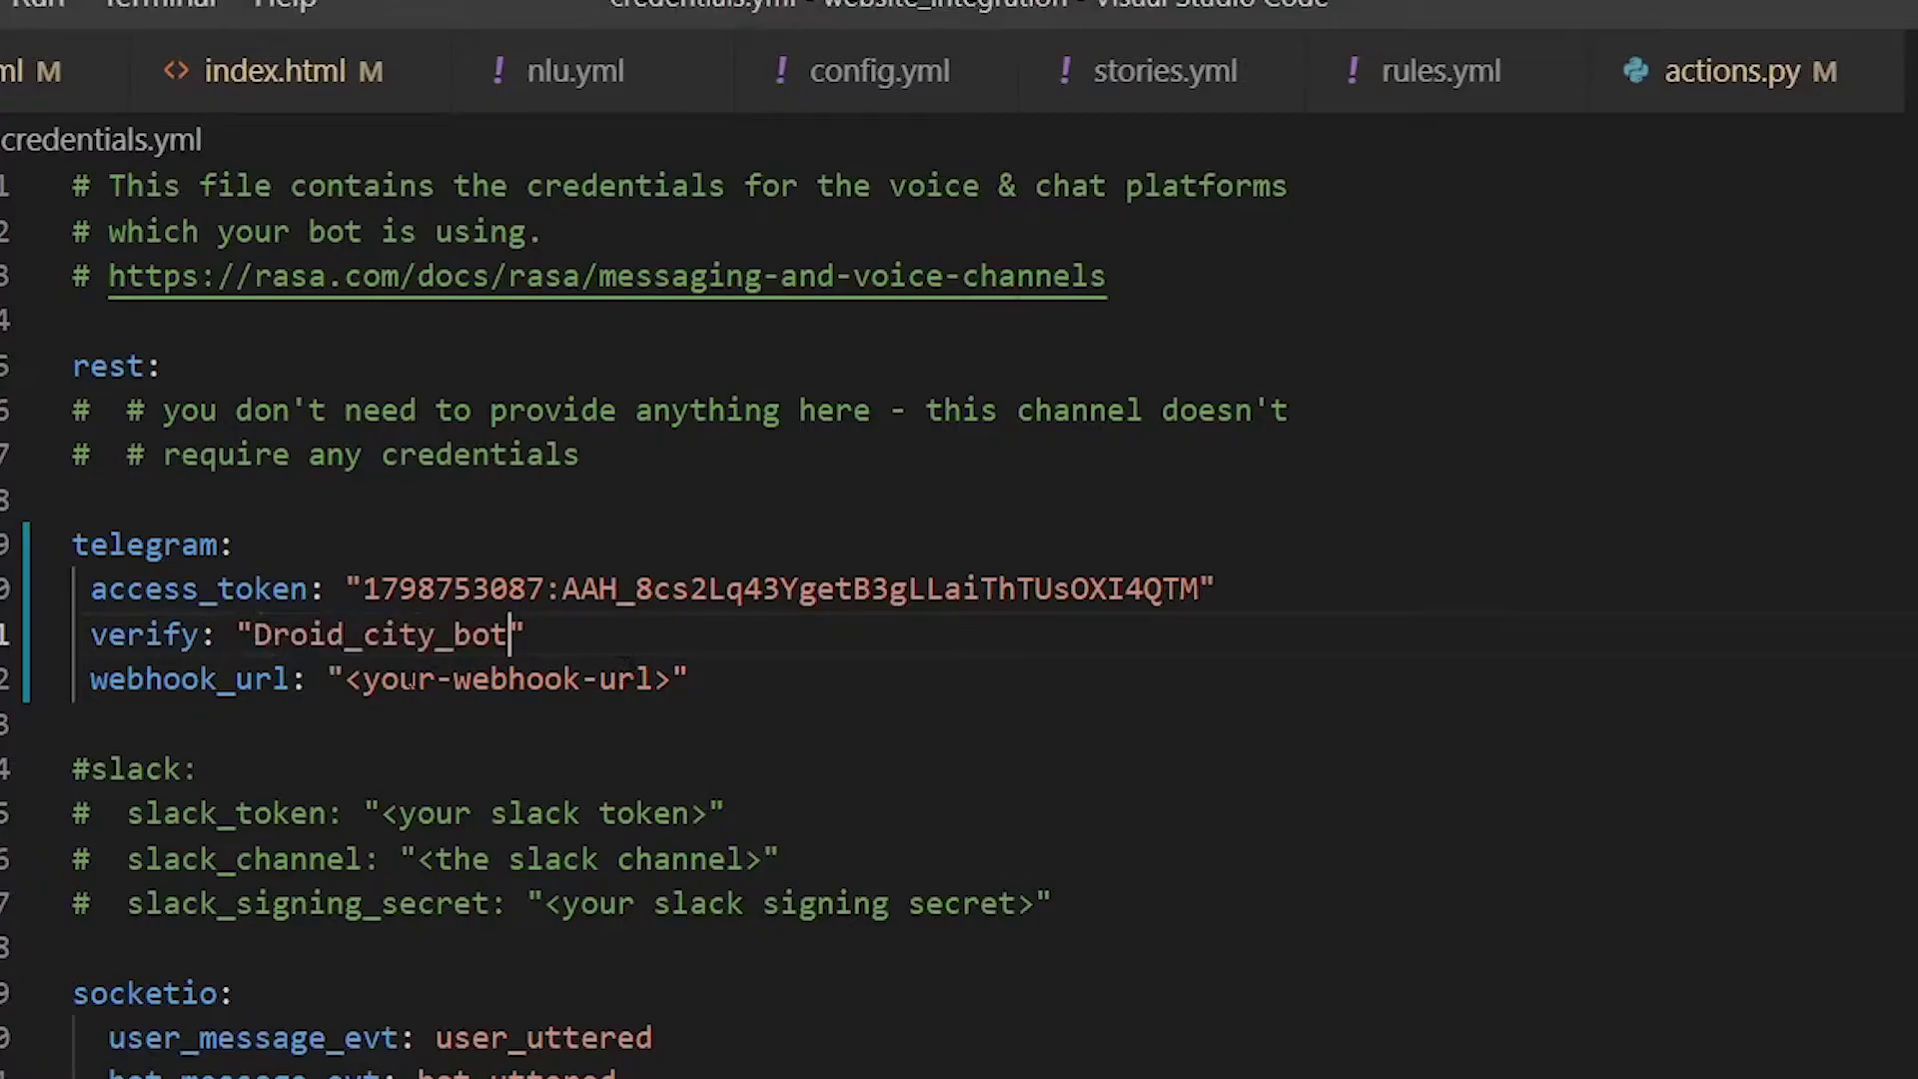
Step: Select the webhook_url placeholder and open a new terminal panel
{"action": "left_click", "coordinate": [397, 678]}
{"action": "left_click_drag", "start_coordinate": [347, 679], "coordinate": [669, 679]}
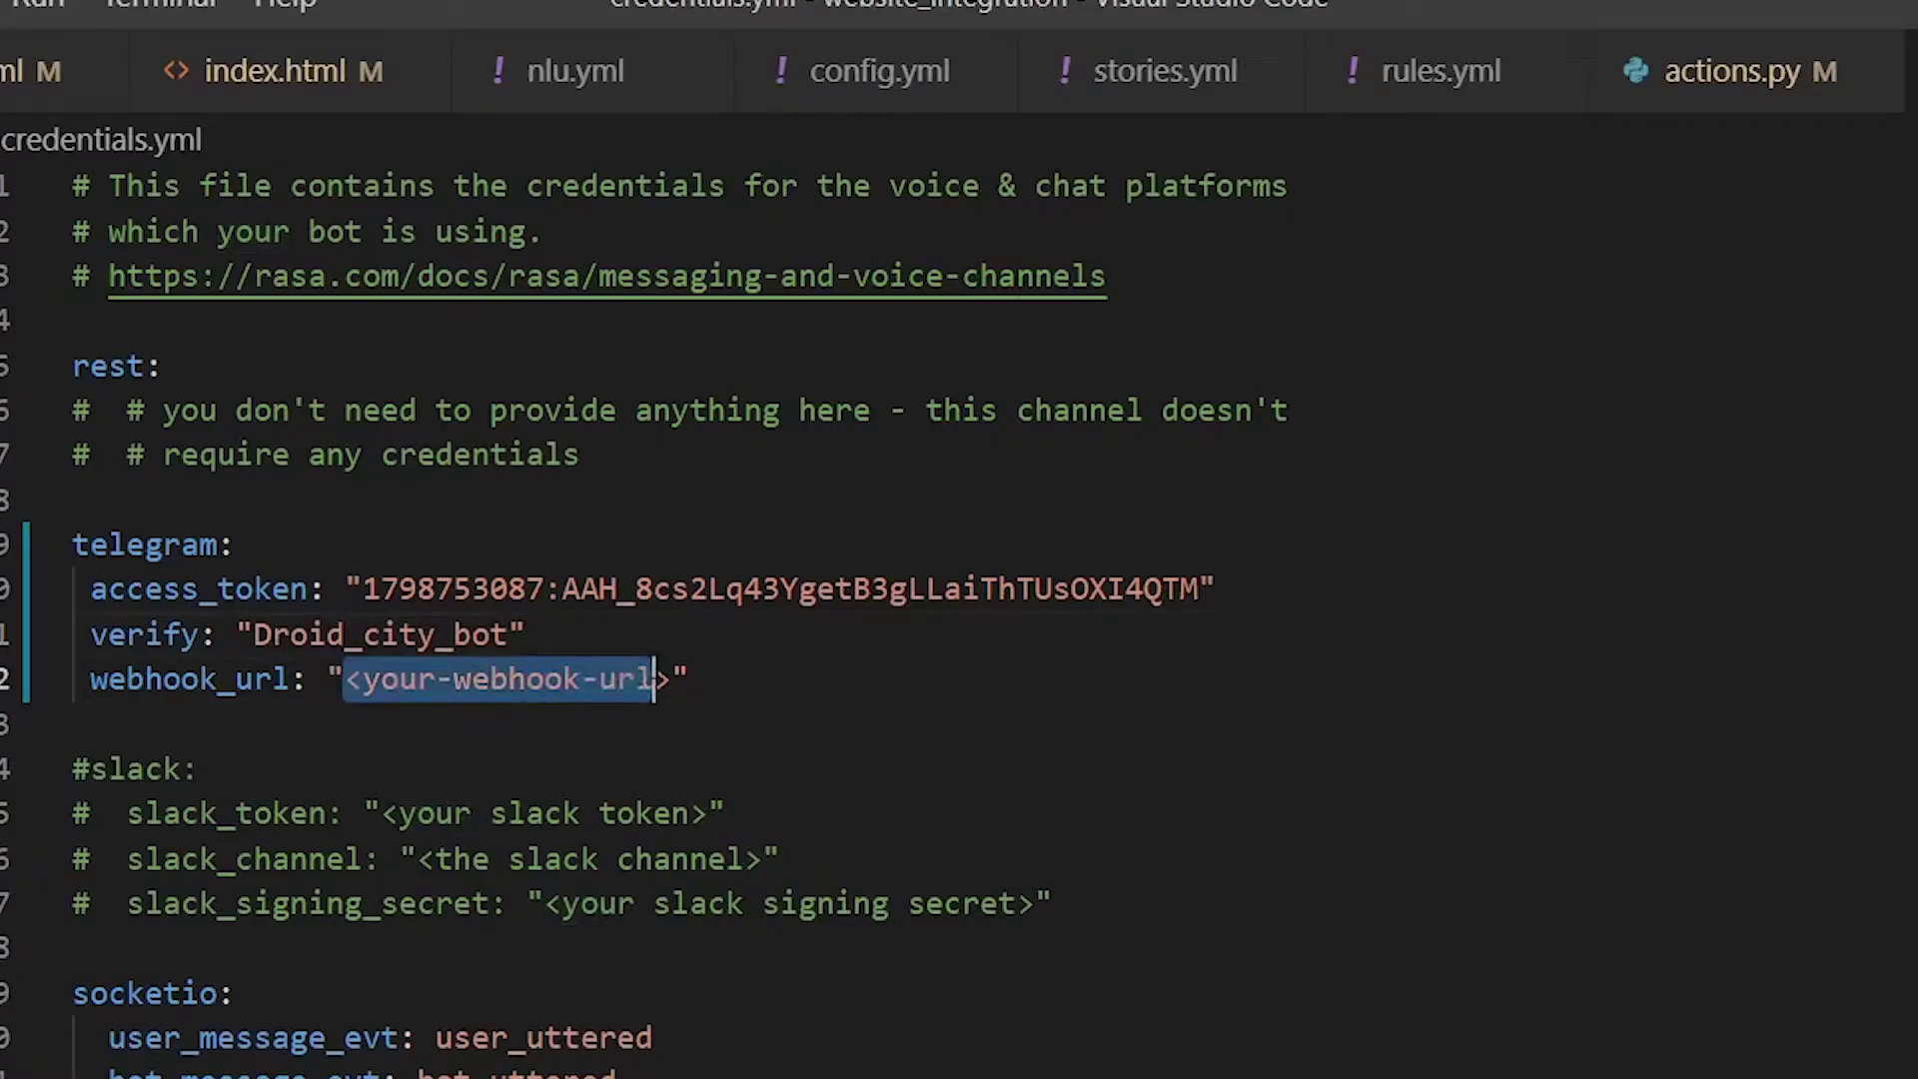
{"action": "left_click", "coordinate": [669, 678]}
{"action": "left_click", "coordinate": [161, 5]}
{"action": "left_click", "coordinate": [198, 76]}
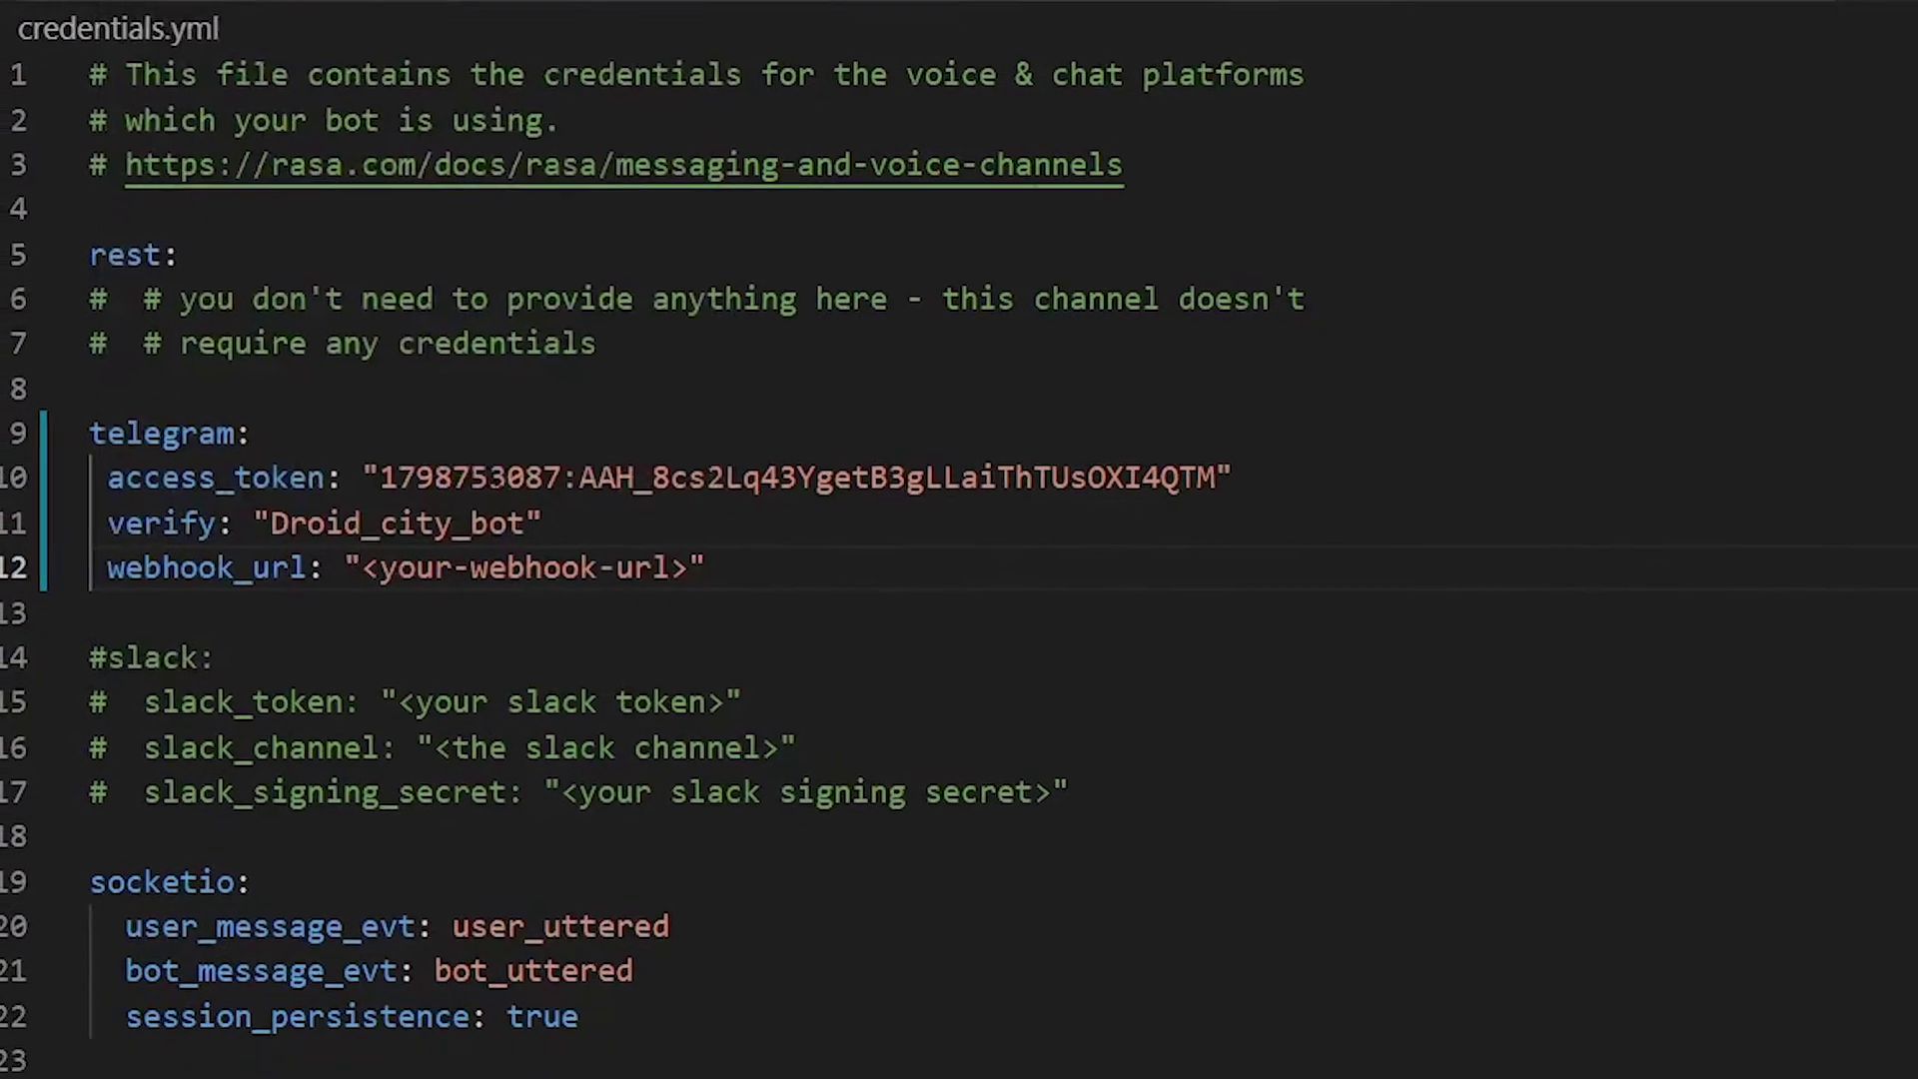
Step: Enlarge the terminal and run ngrok http 5005 to tunnel localhost:5005
{"action": "left_click_drag", "start_coordinate": [765, 495], "coordinate": [790, 408]}
{"action": "left_click", "coordinate": [839, 719]}
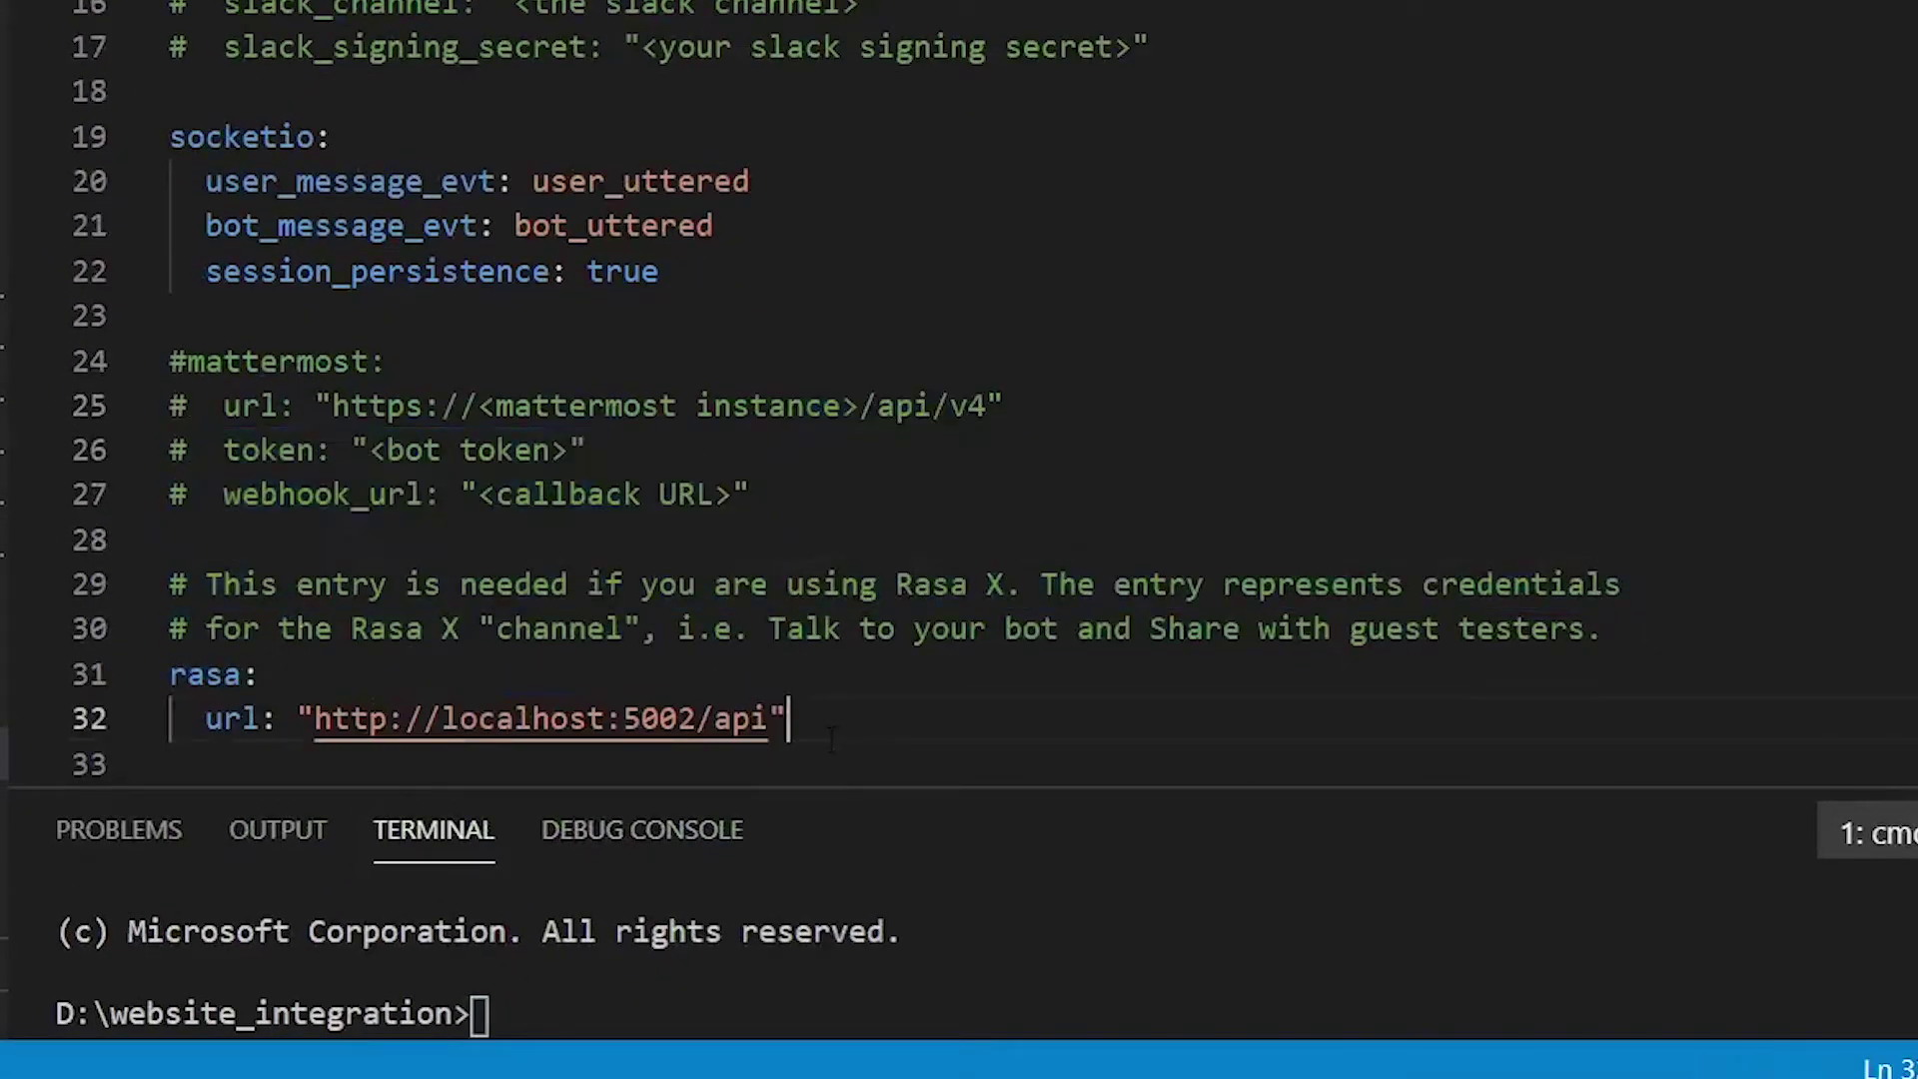
{"action": "left_click_drag", "start_coordinate": [860, 785], "coordinate": [899, 356]}
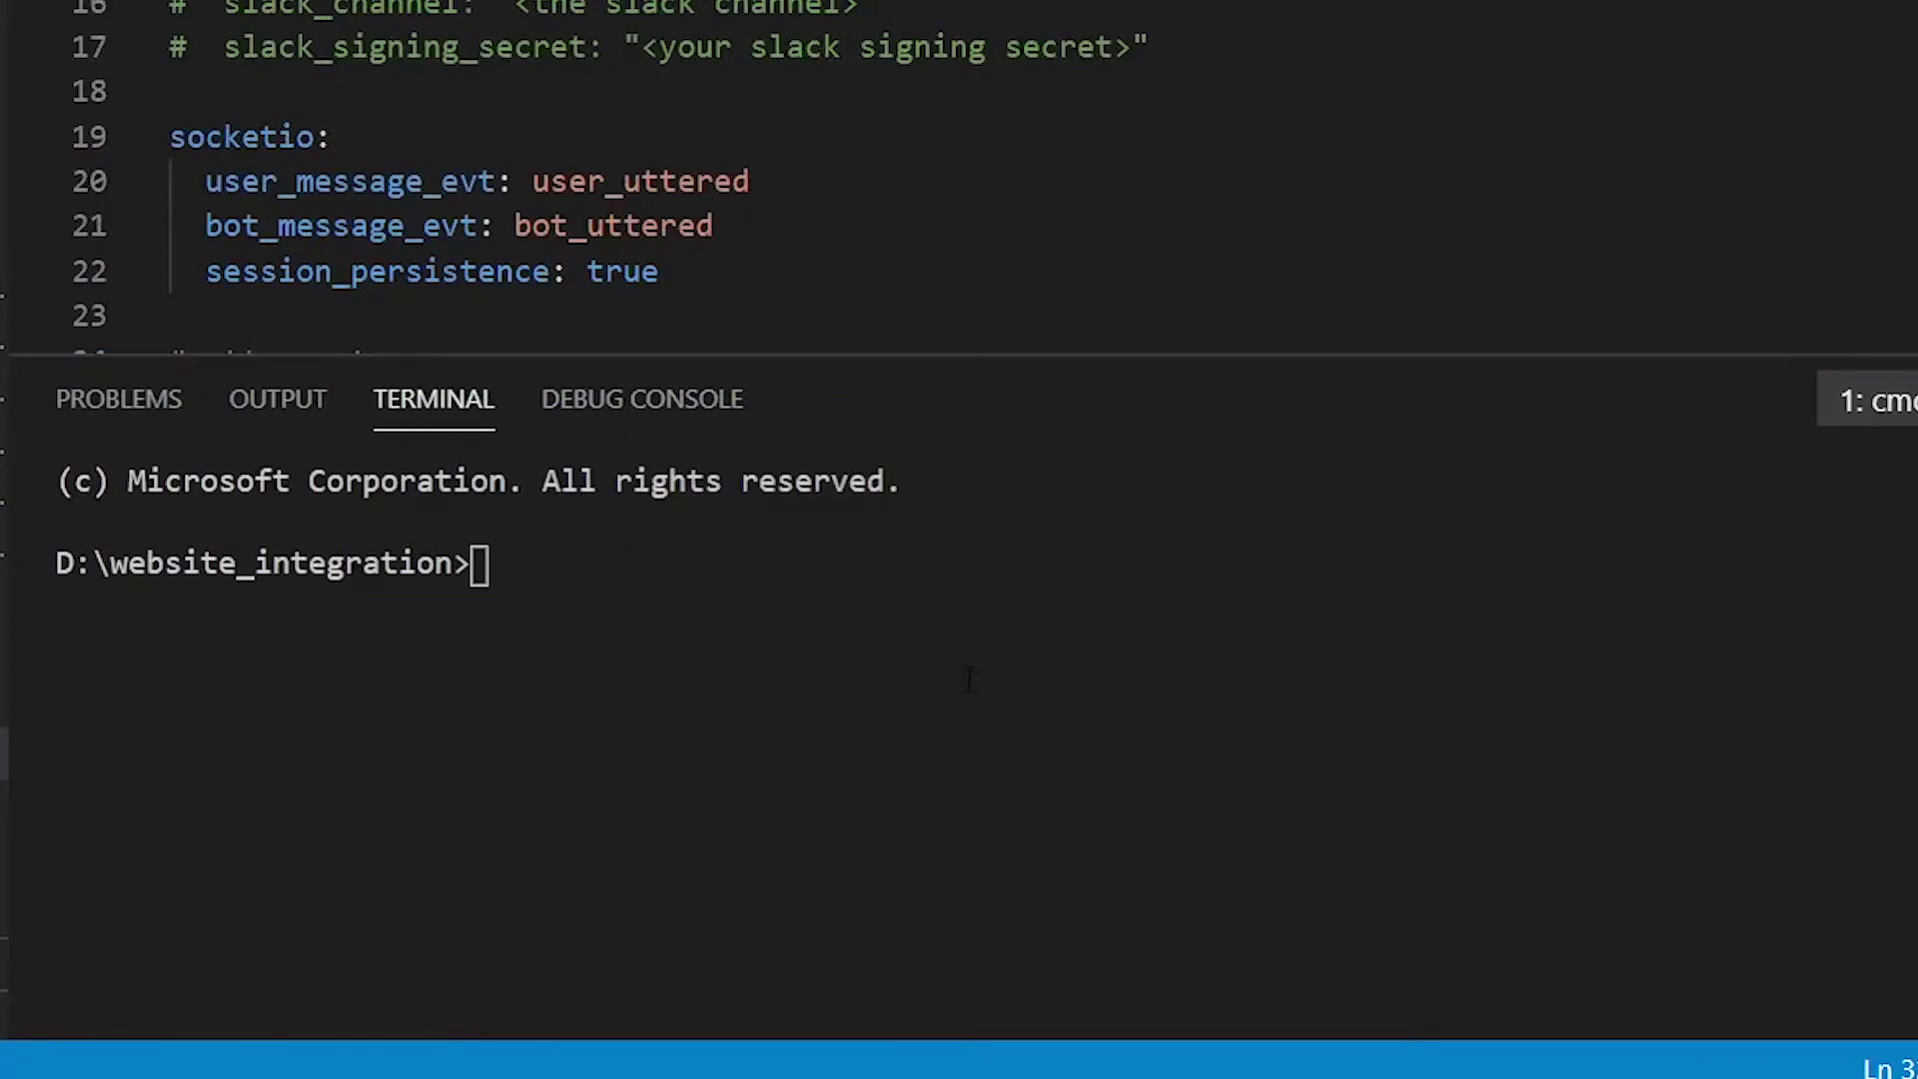
{"action": "type", "text": "ngr"}
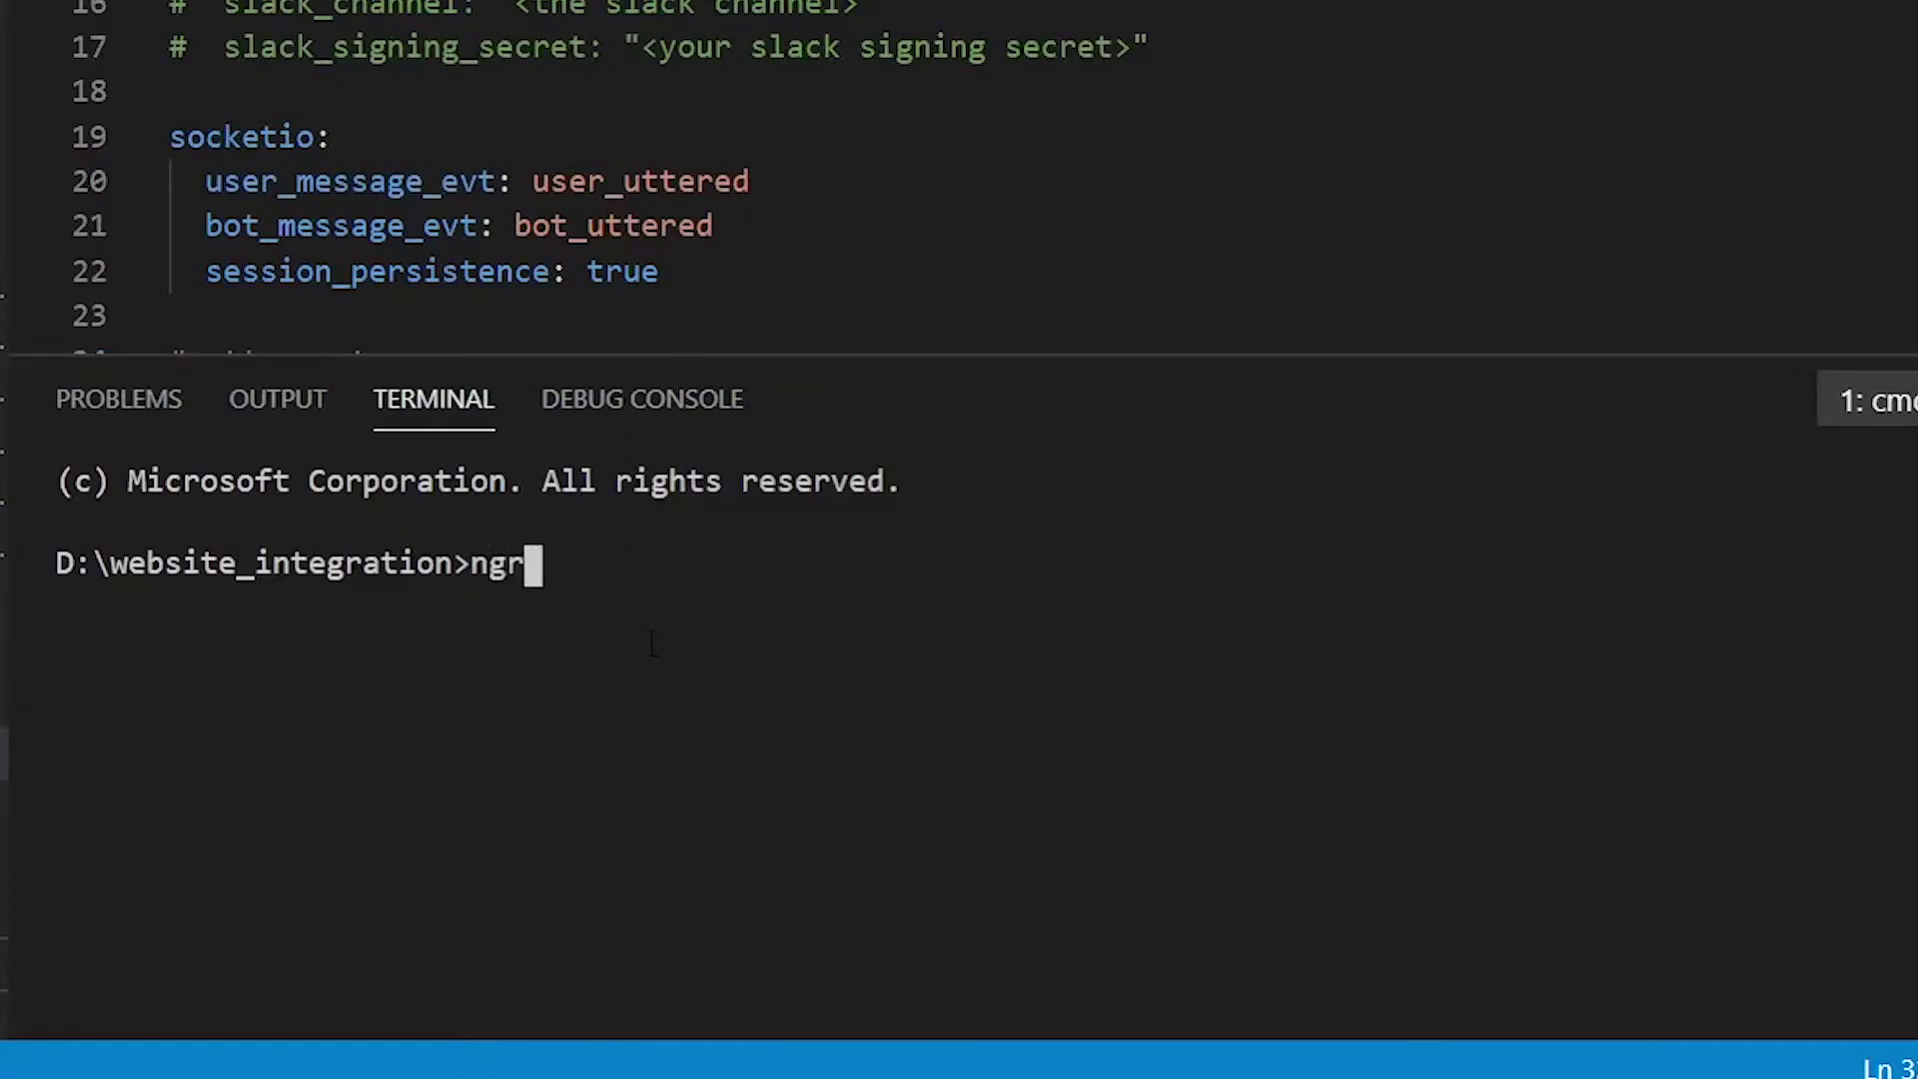
{"action": "type", "text": "ok http "}
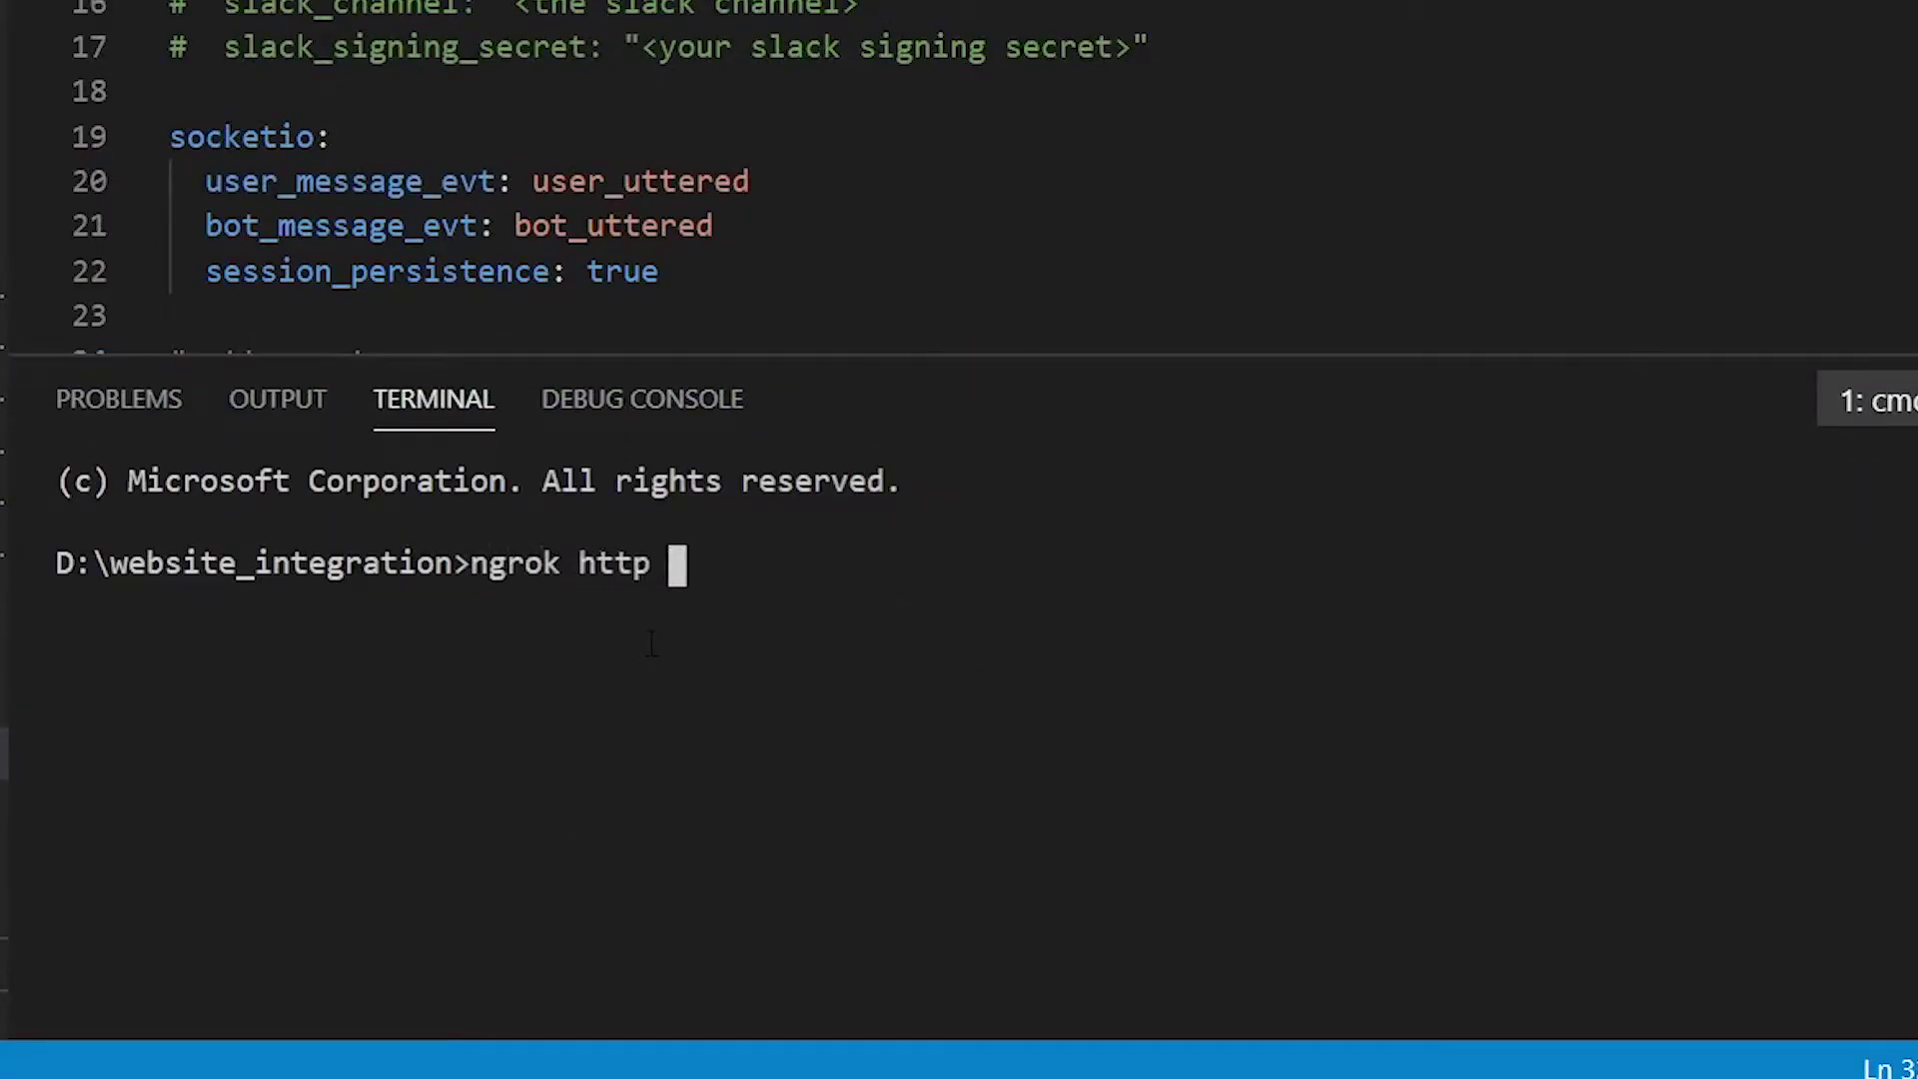
{"action": "type", "text": "5005"}
{"action": "key", "text": "Return"}
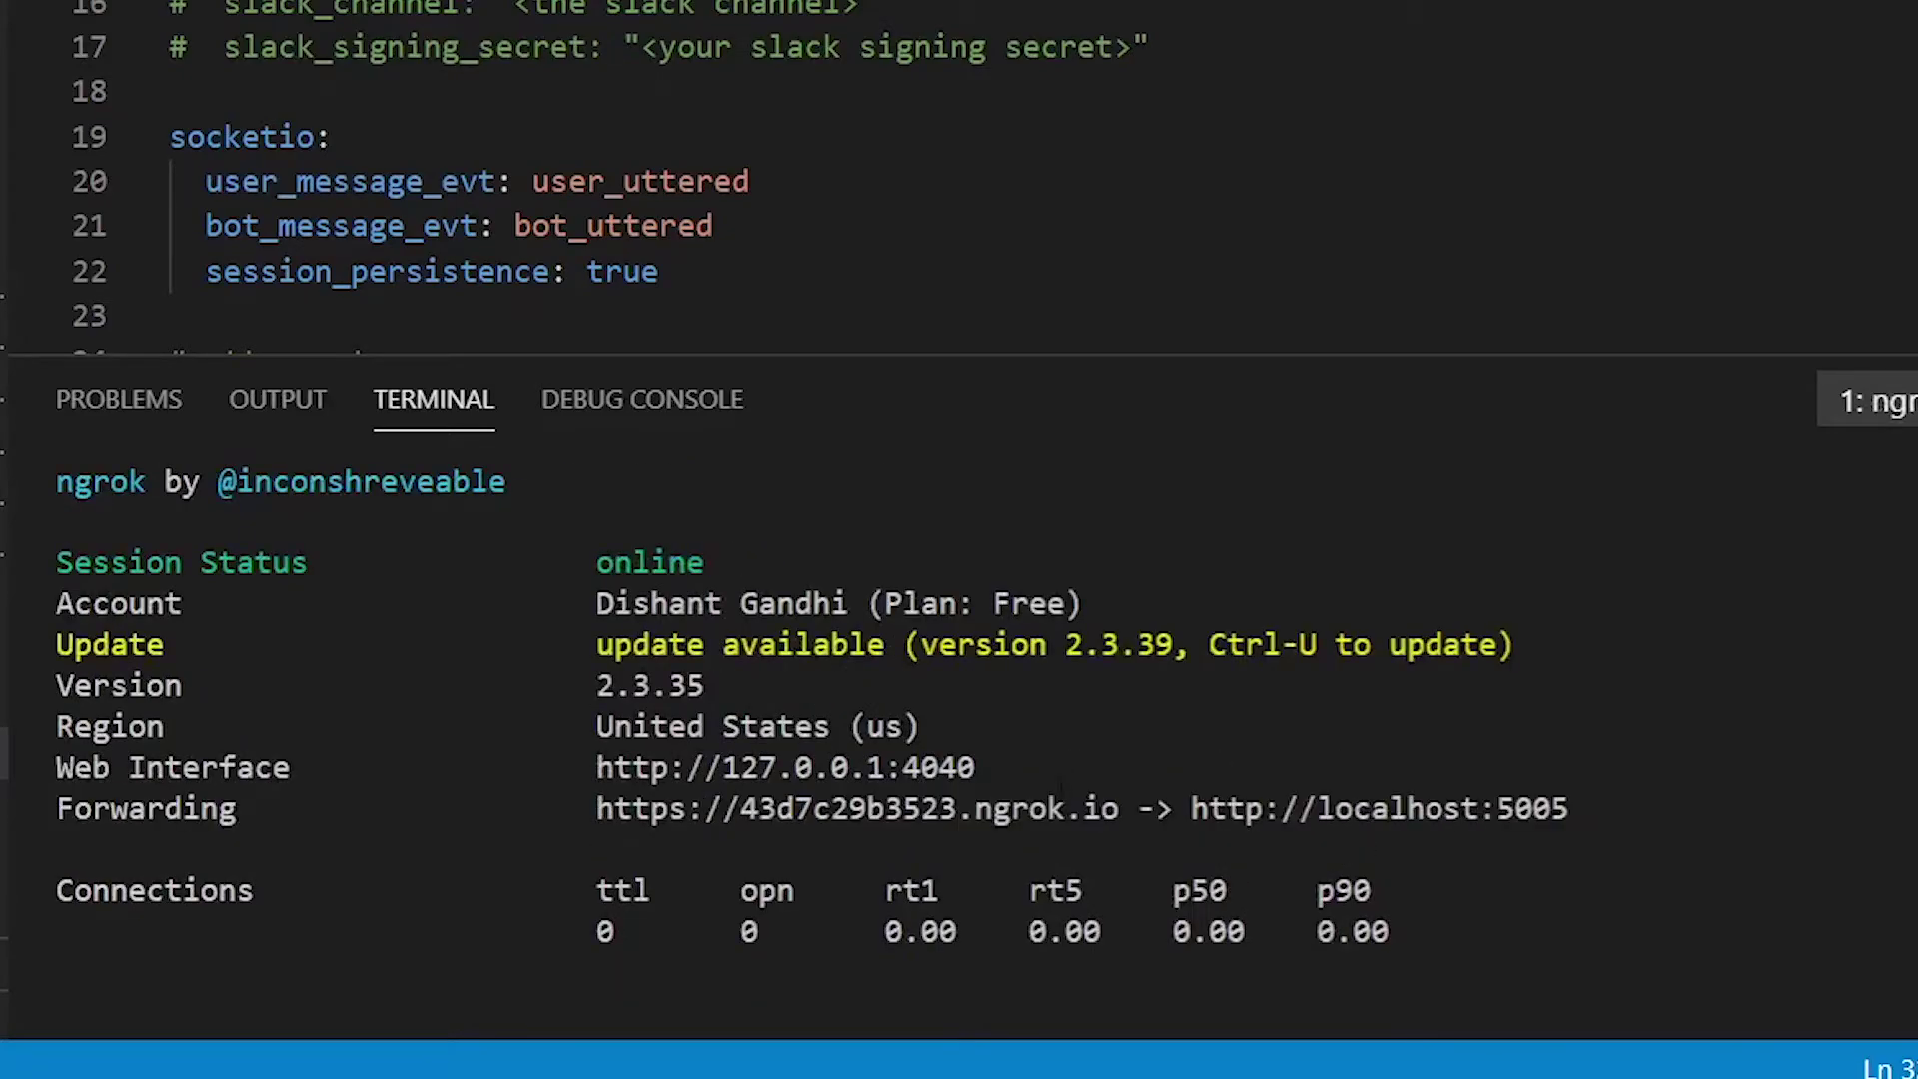
{"action": "left_click_drag", "start_coordinate": [1120, 849], "coordinate": [598, 850]}
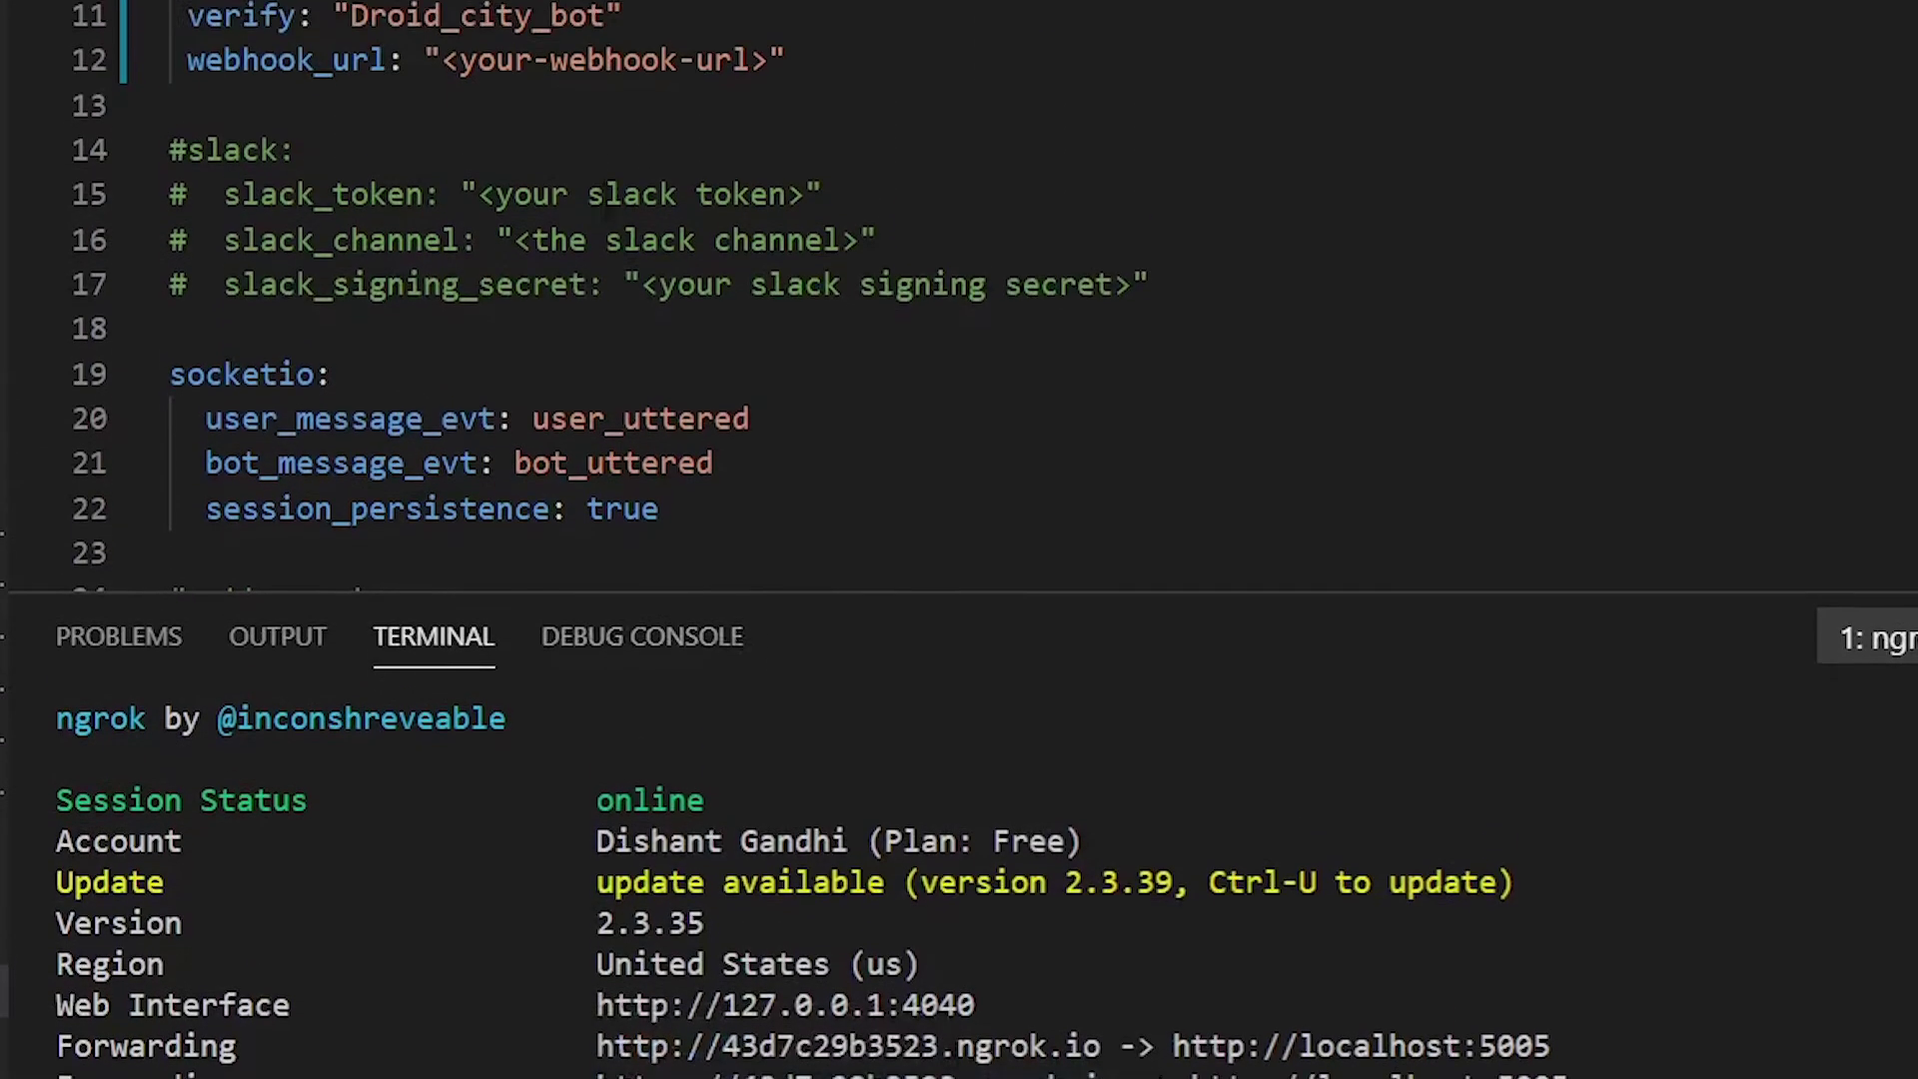
{"action": "left_click_drag", "start_coordinate": [769, 201], "coordinate": [441, 201]}
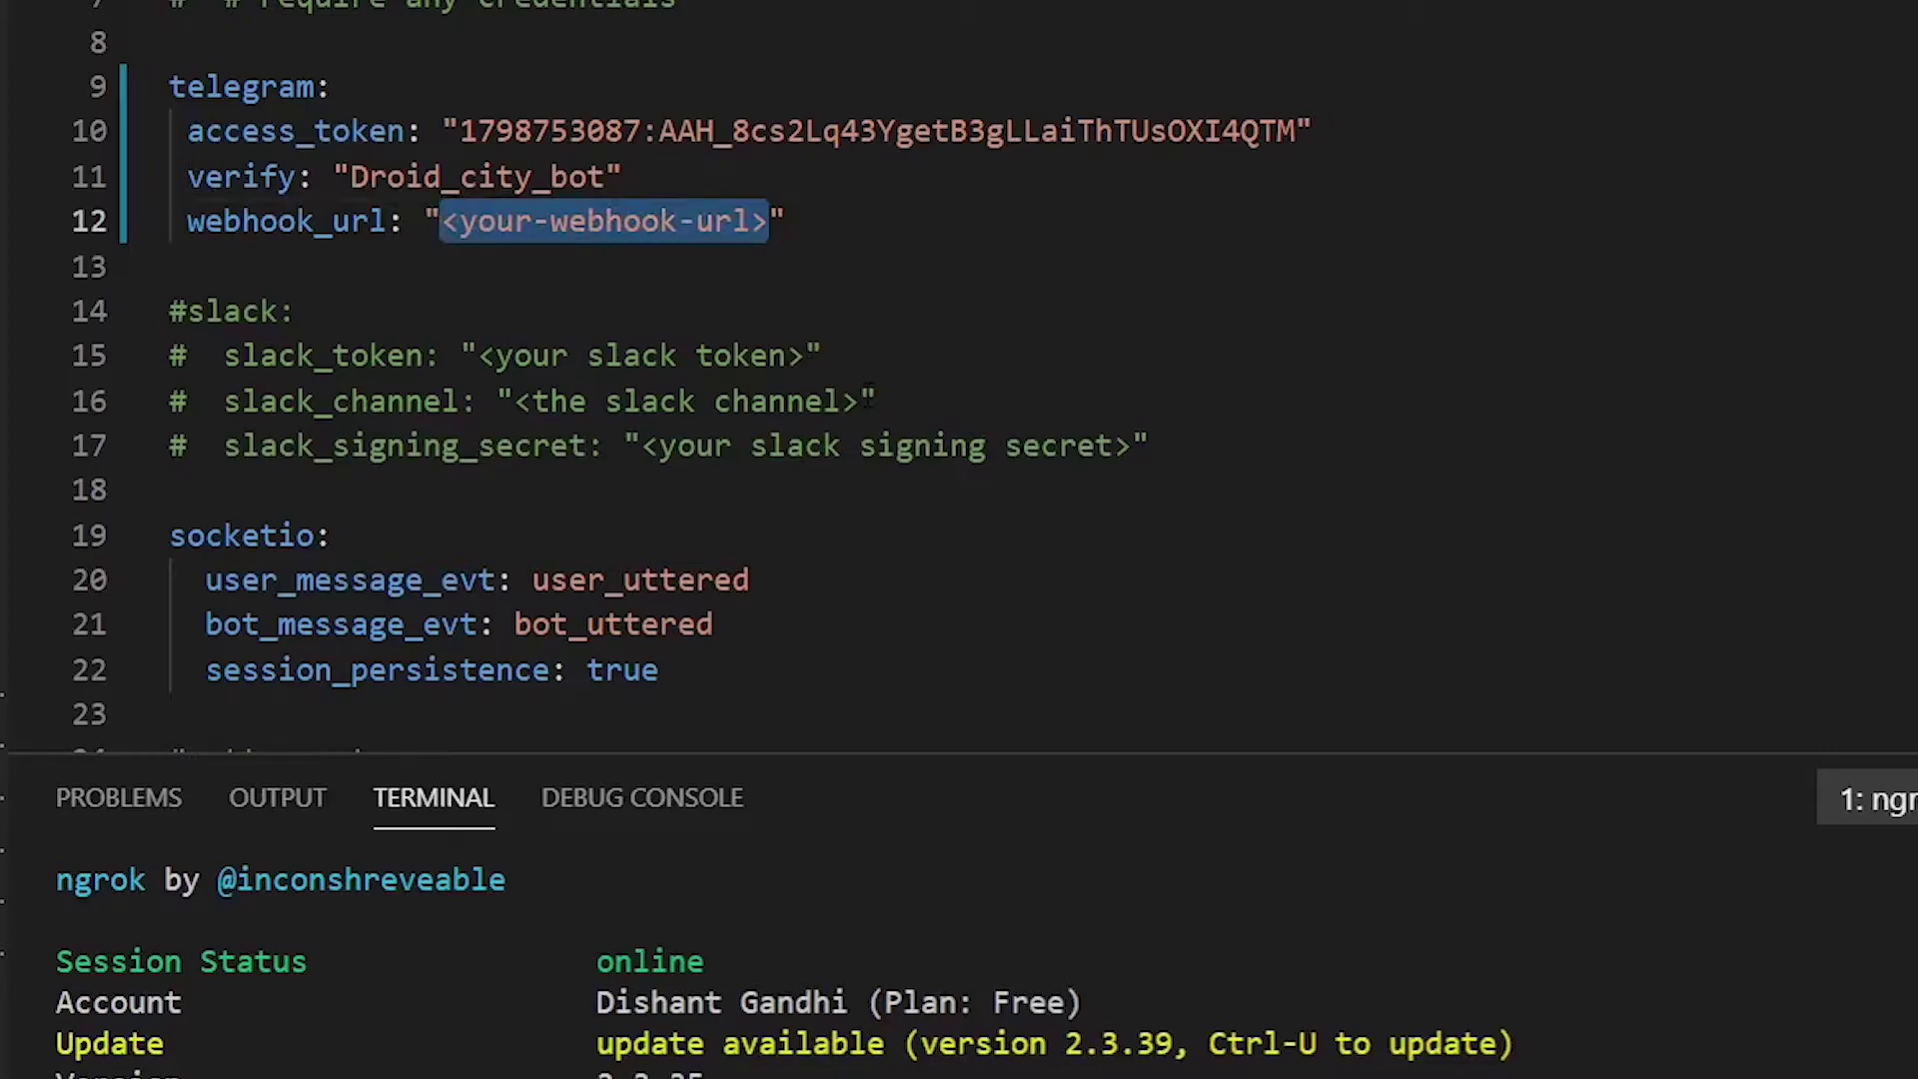
{"action": "type", "text": "https://43d7c29b3523.ngrok.io"}
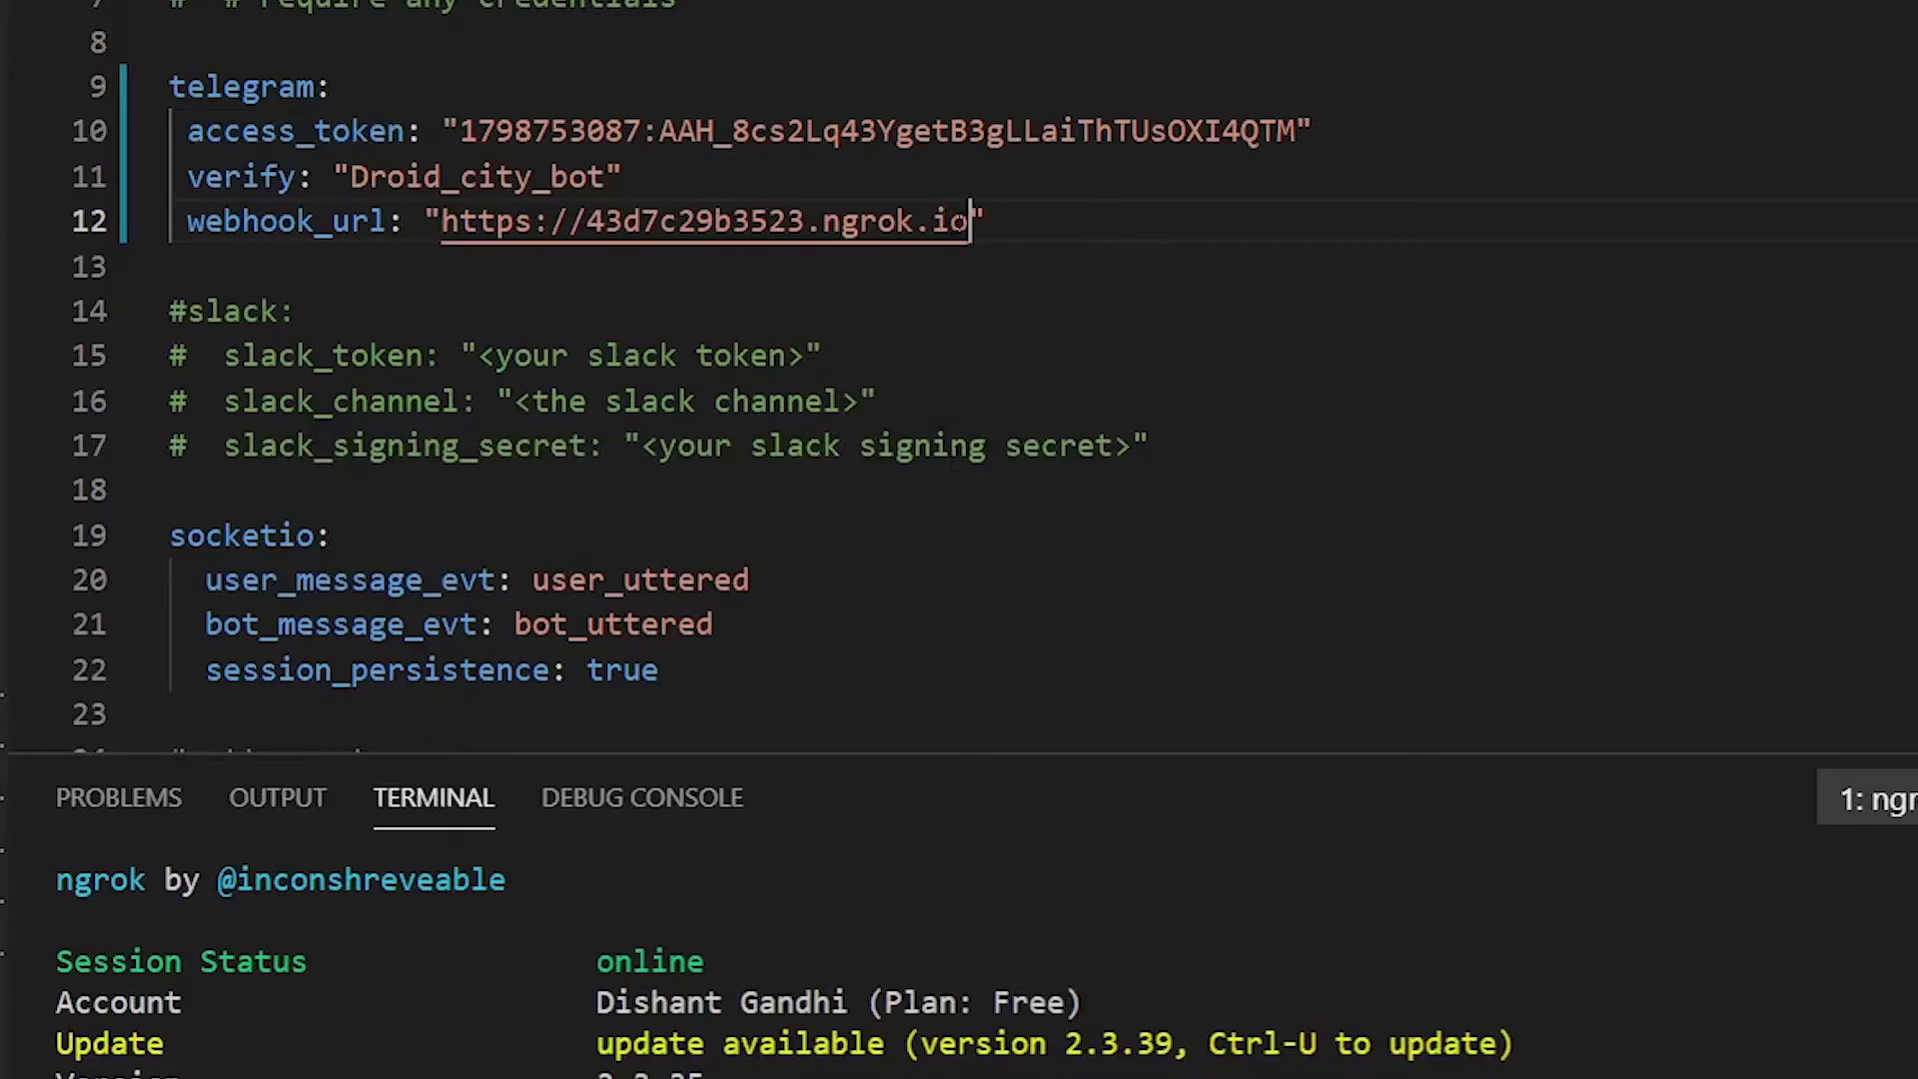
{"action": "type", "text": "/"}
{"action": "type", "text": "wee"}
{"action": "type", "text": "b"}
{"action": "key", "text": "BackSpace"}
{"action": "key", "text": "BackSpace"}
{"action": "type", "text": "b"}
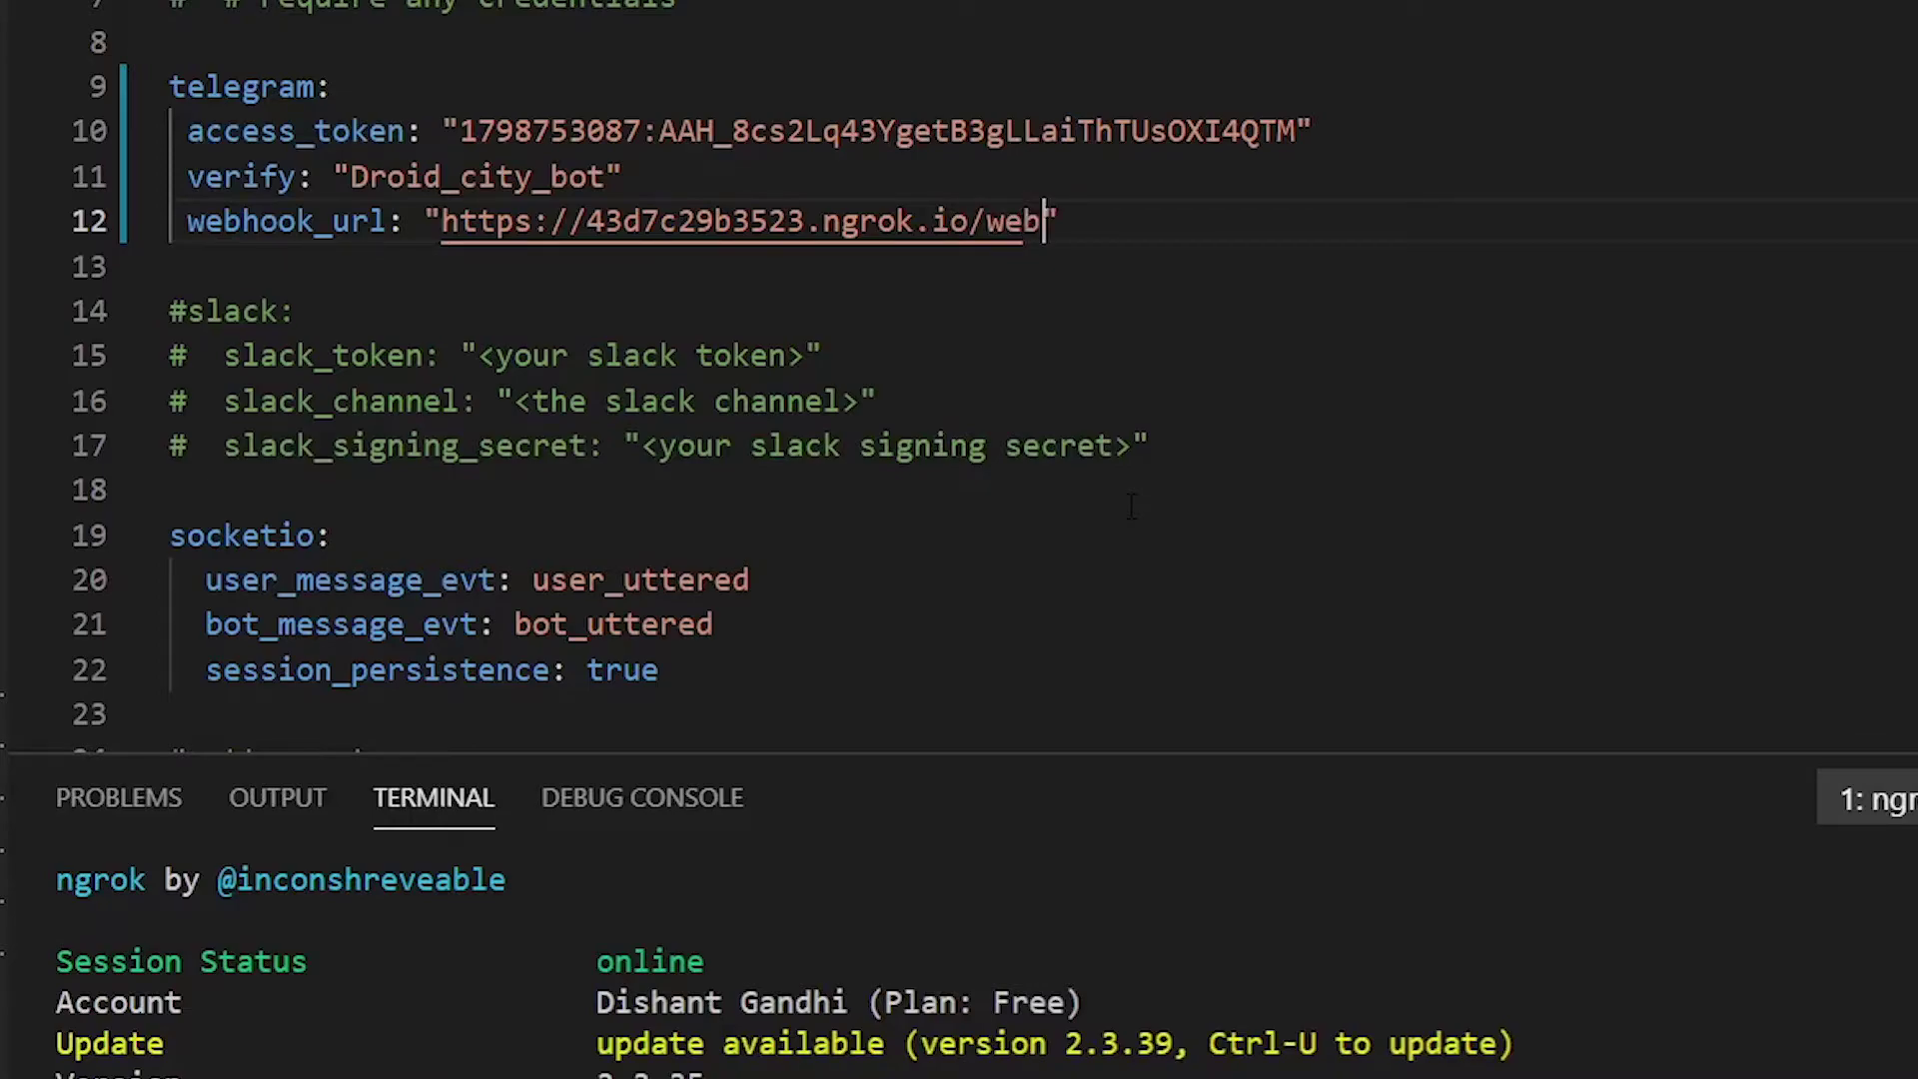
{"action": "type", "text": "hooks"}
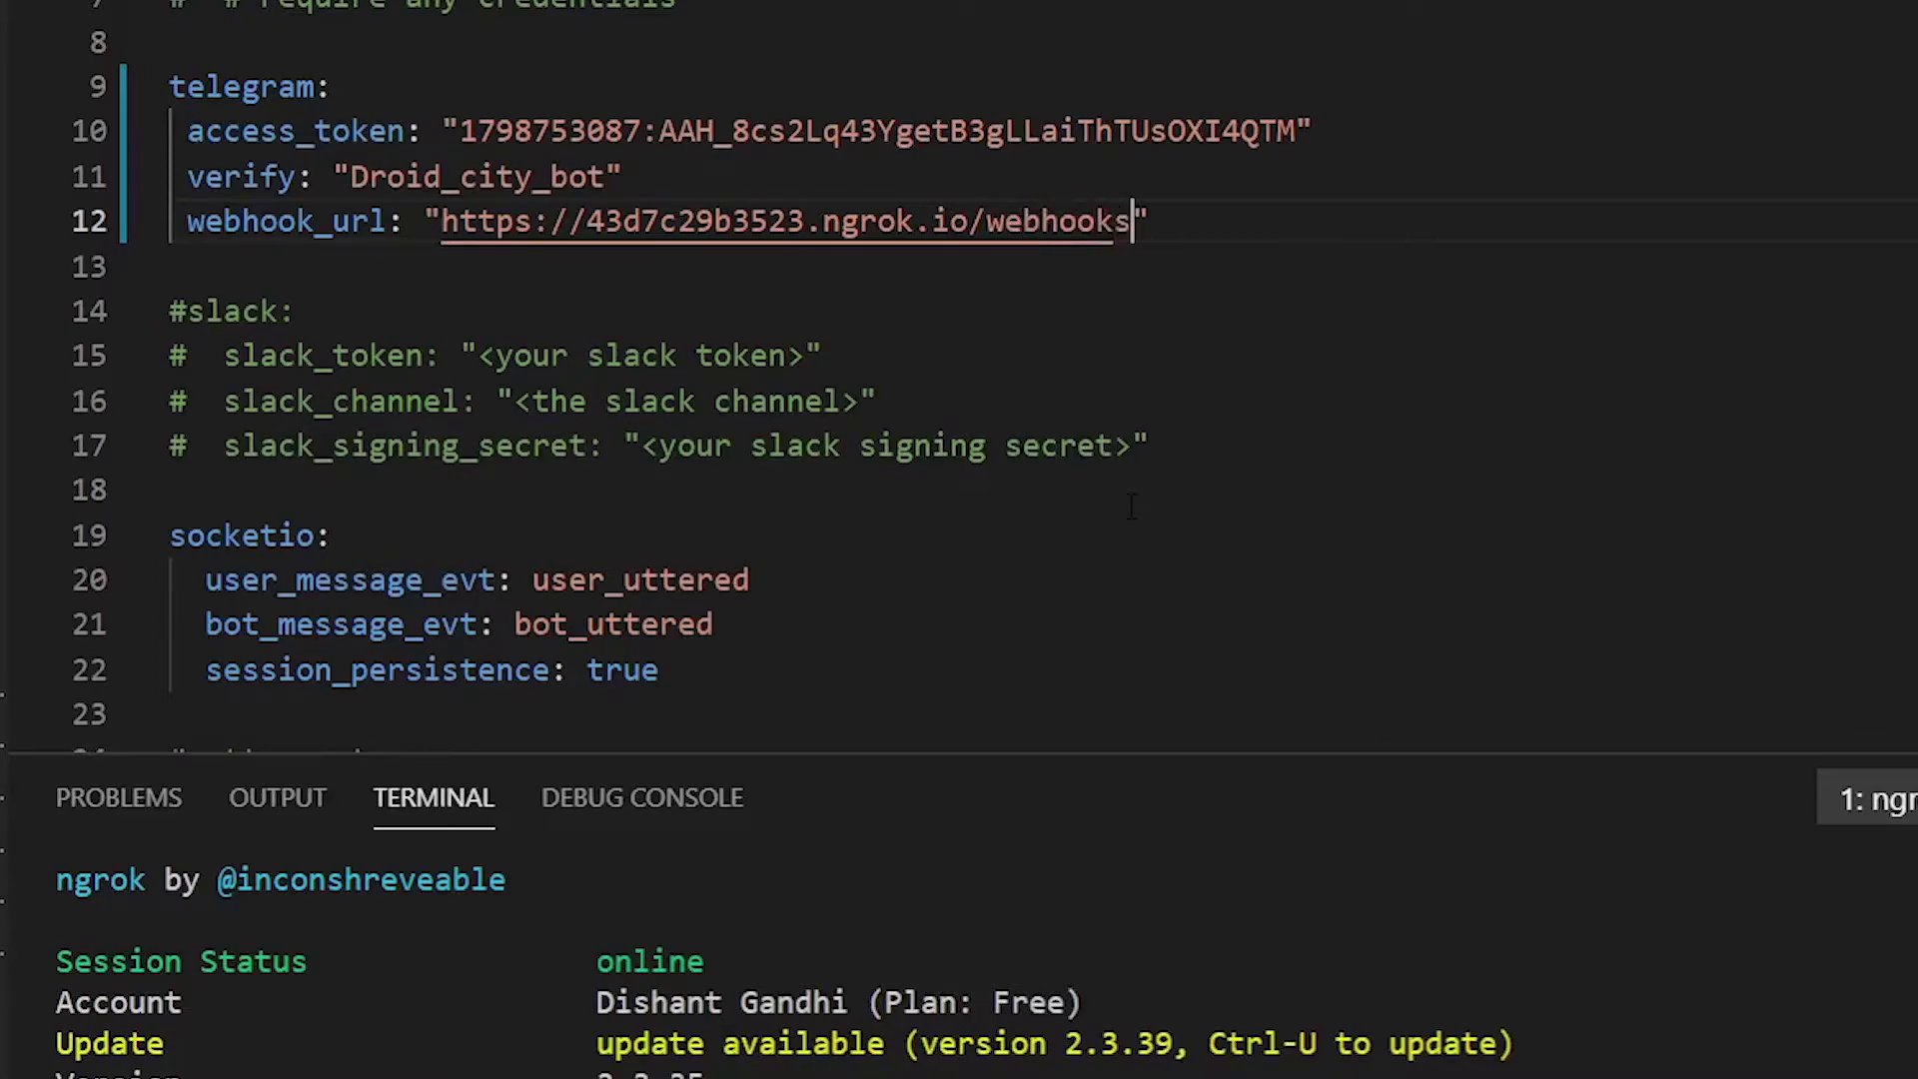
{"action": "type", "text": "/te"}
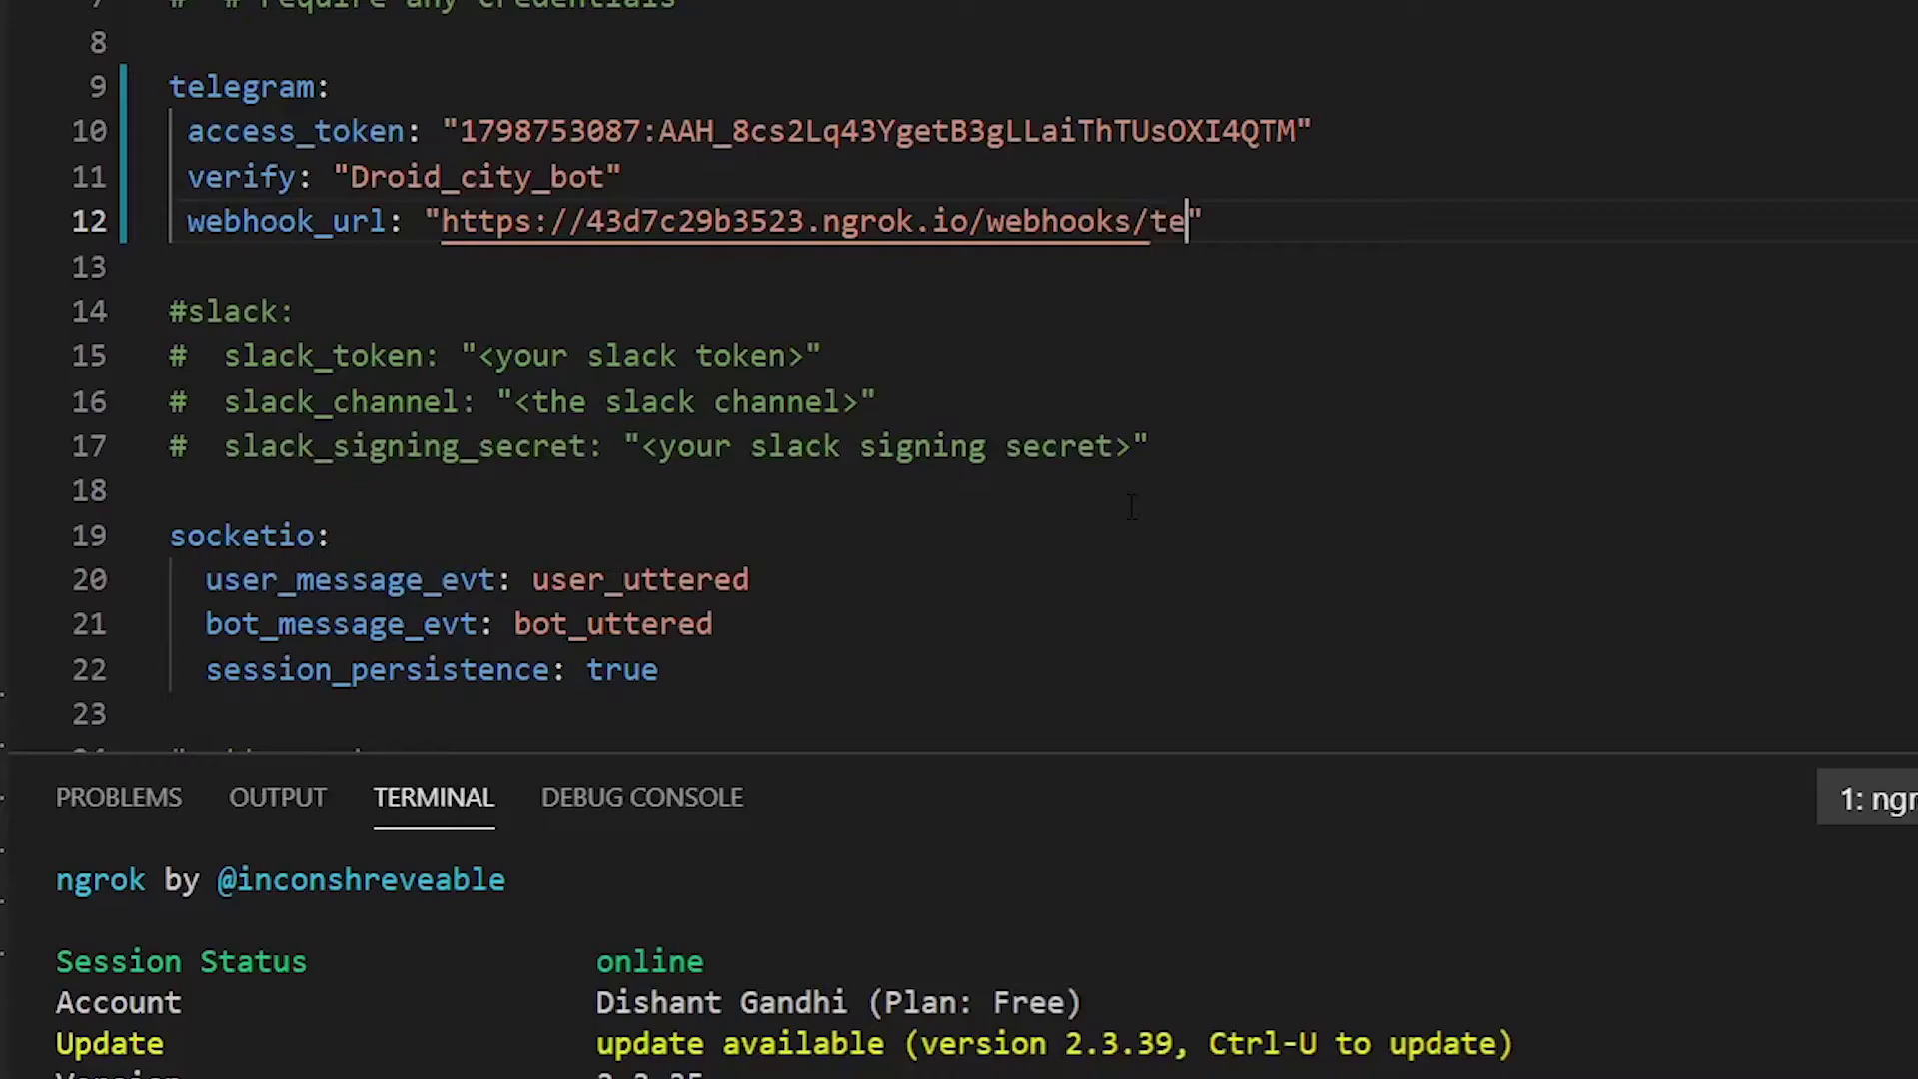
{"action": "type", "text": "legr"}
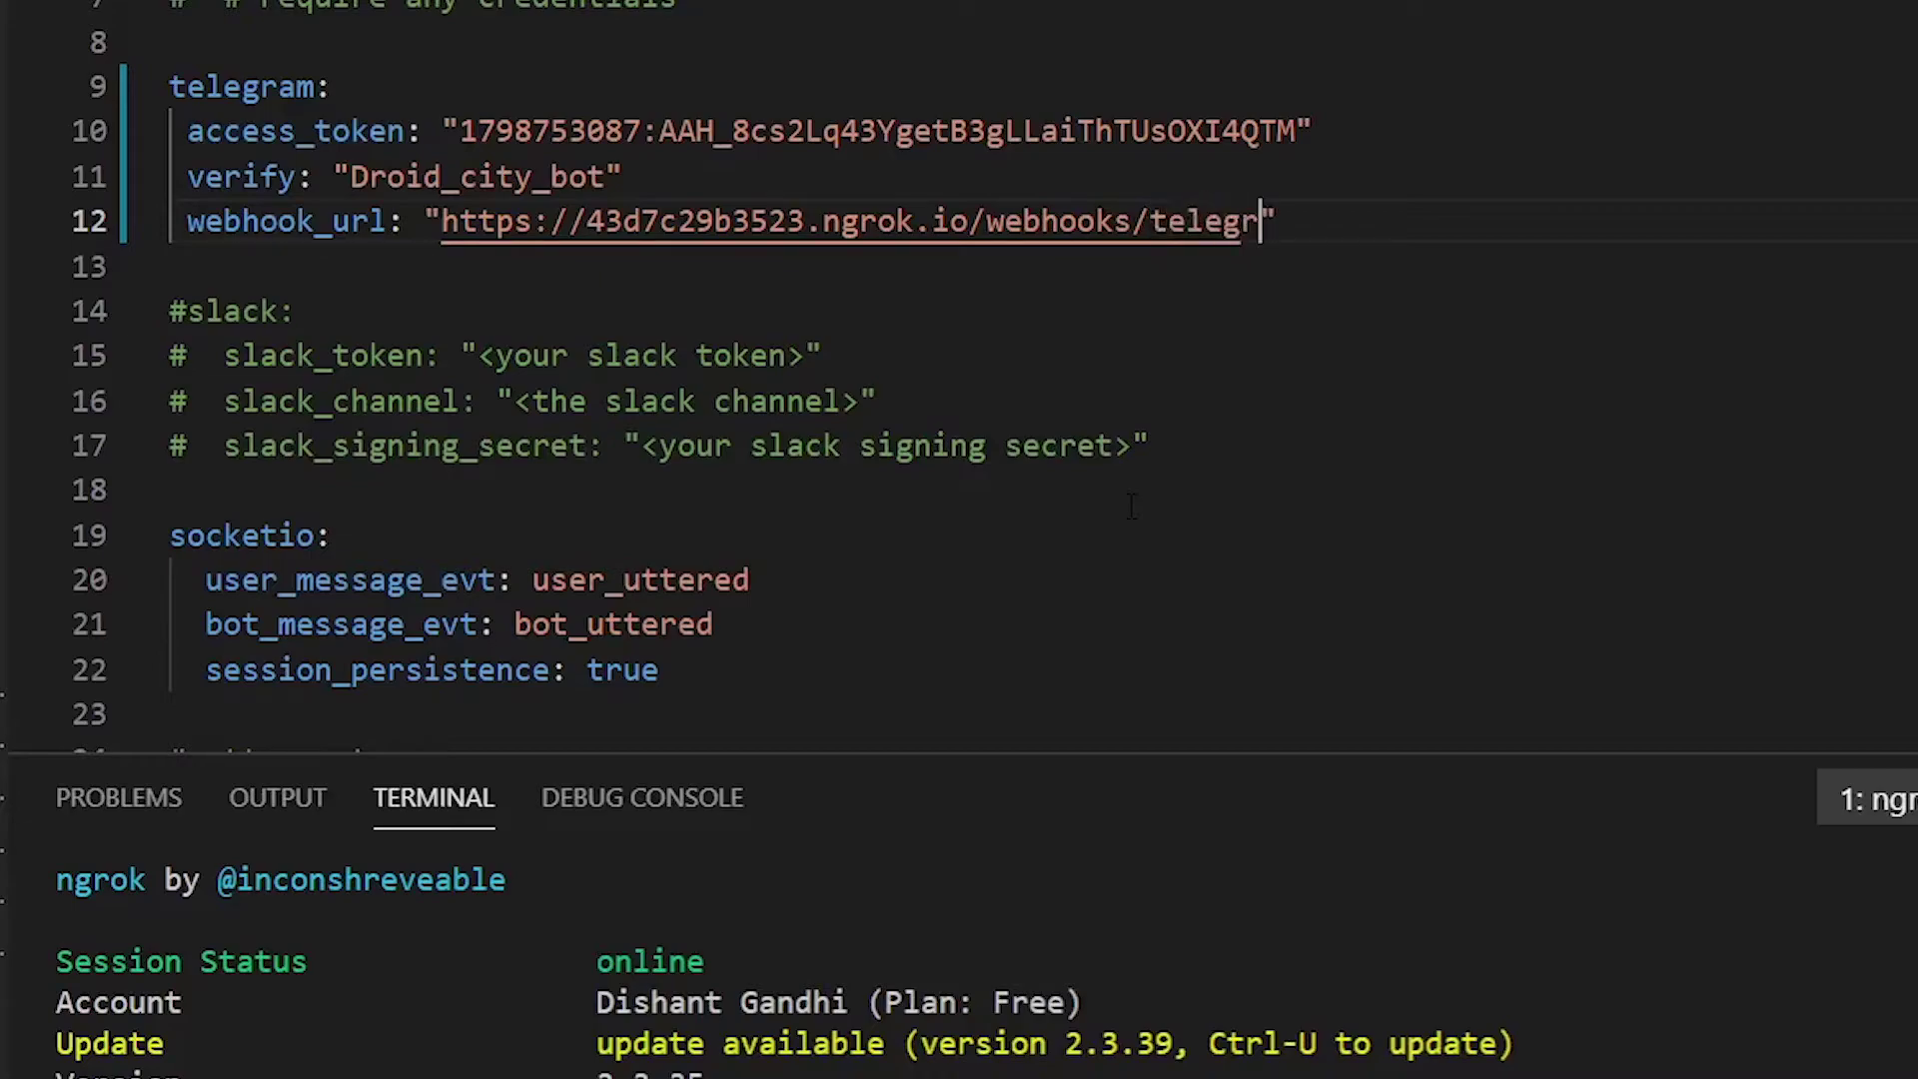
{"action": "type", "text": "am/"}
{"action": "type", "text": "webhoo"}
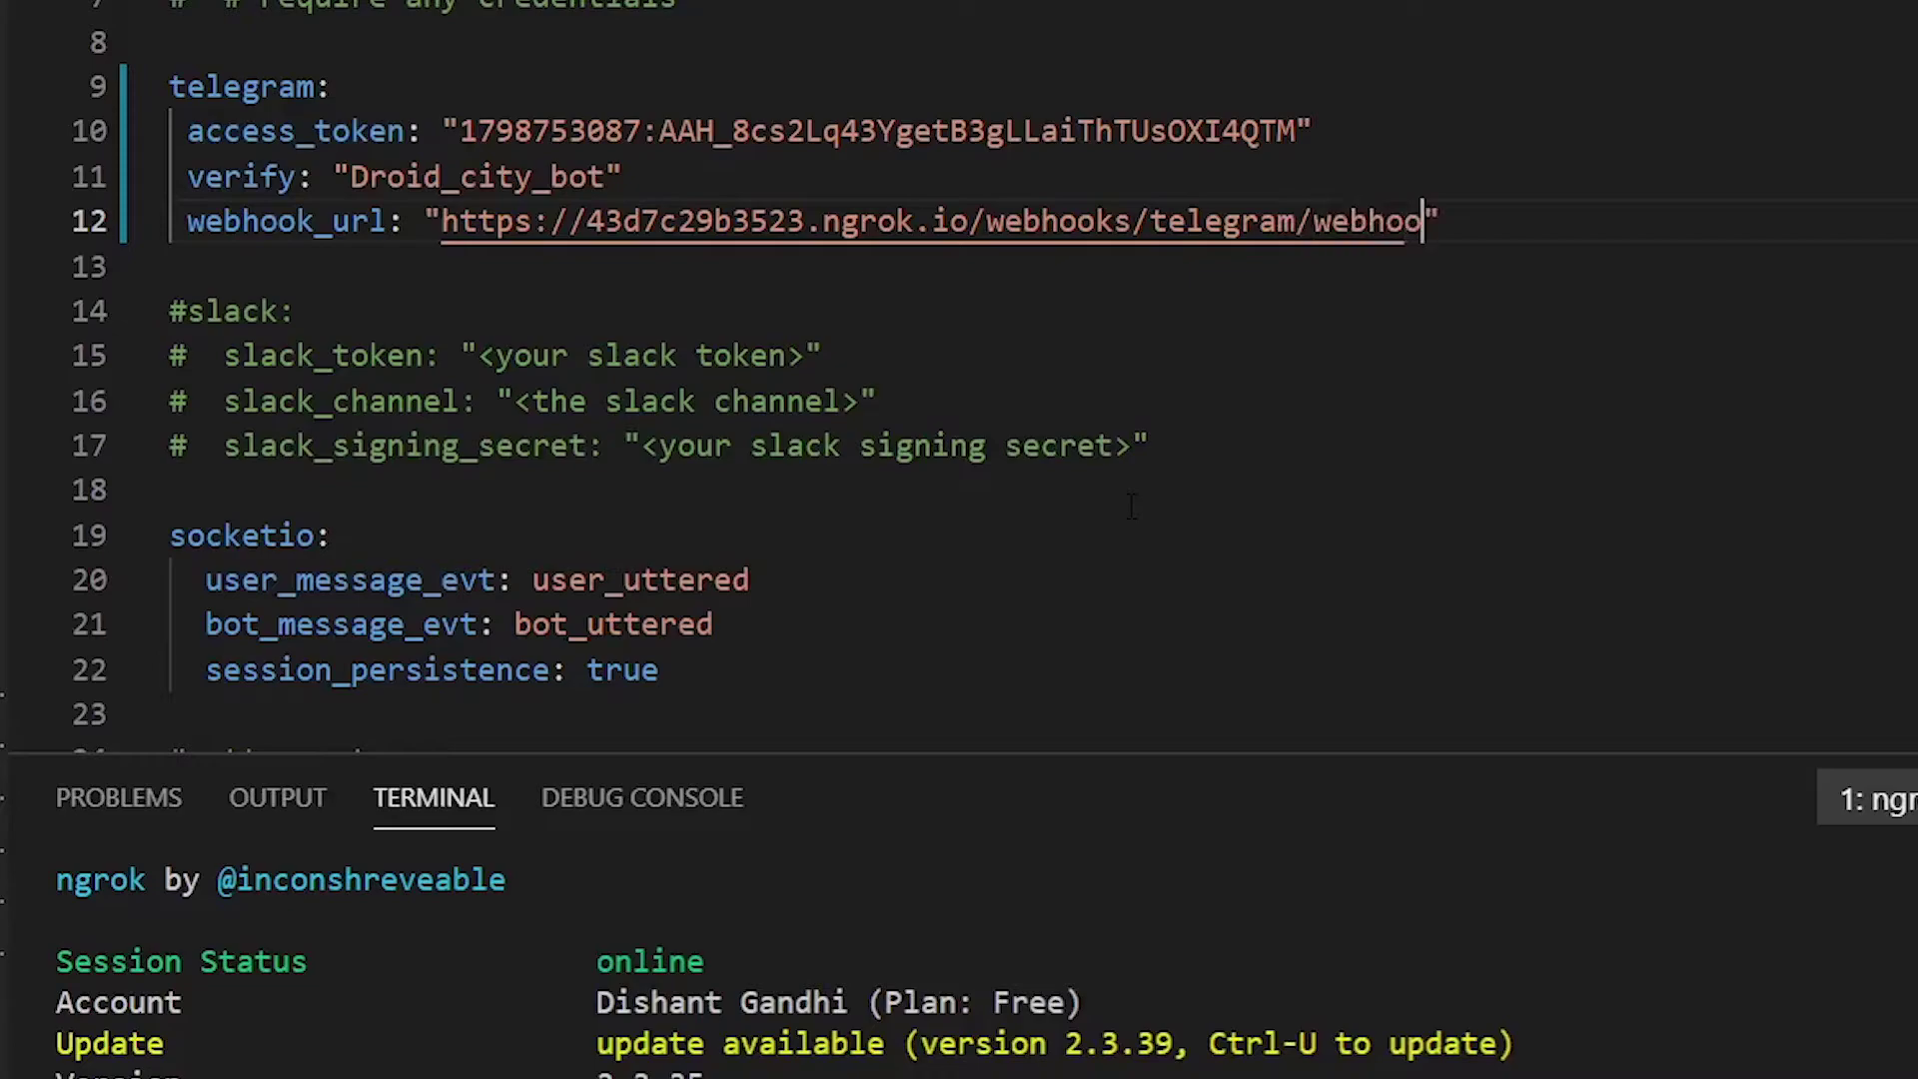
{"action": "type", "text": "k"}
{"action": "scroll", "coordinate": [1242, 720], "scroll_direction": "down", "scroll_amount": 2}
{"action": "scroll", "coordinate": [1325, 685], "scroll_direction": "up", "scroll_amount": 4}
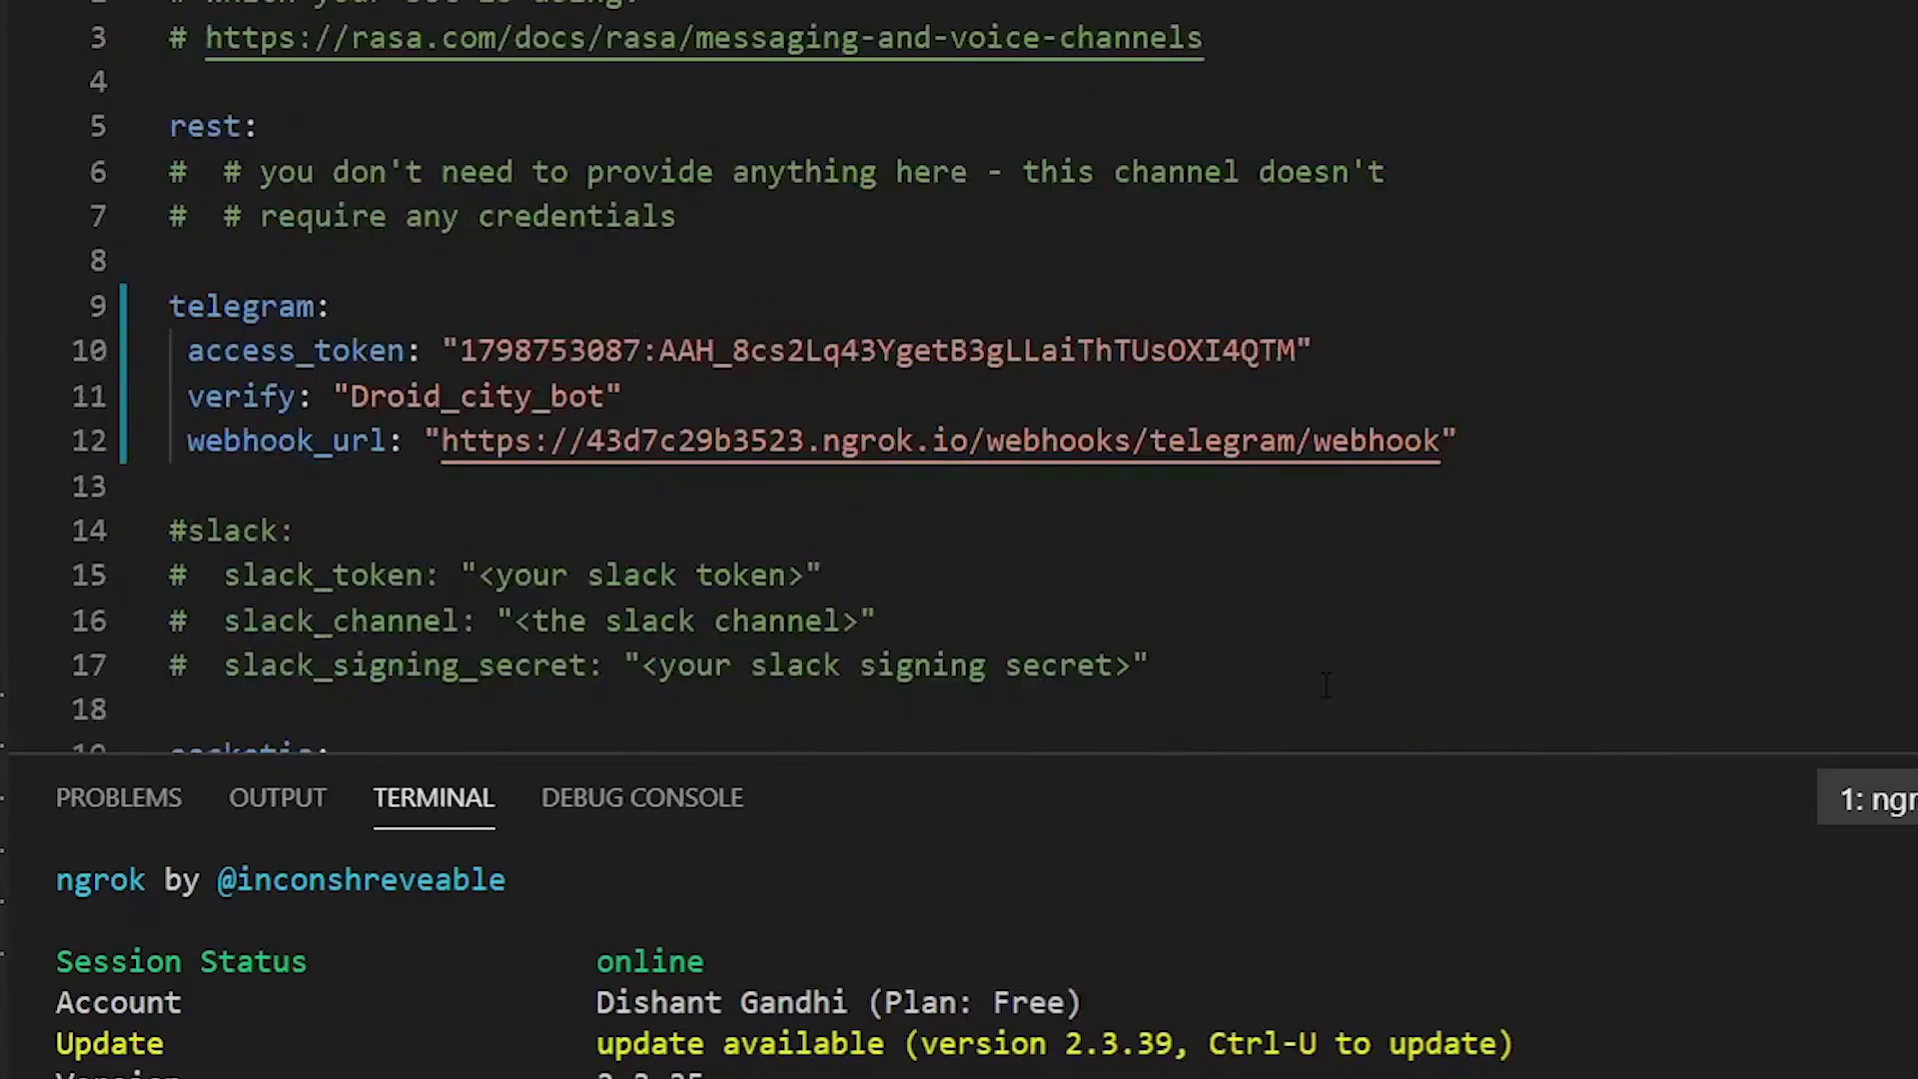
Step: Open a new Command Prompt terminal and try running rasa run
{"action": "left_click", "coordinate": [1874, 797]}
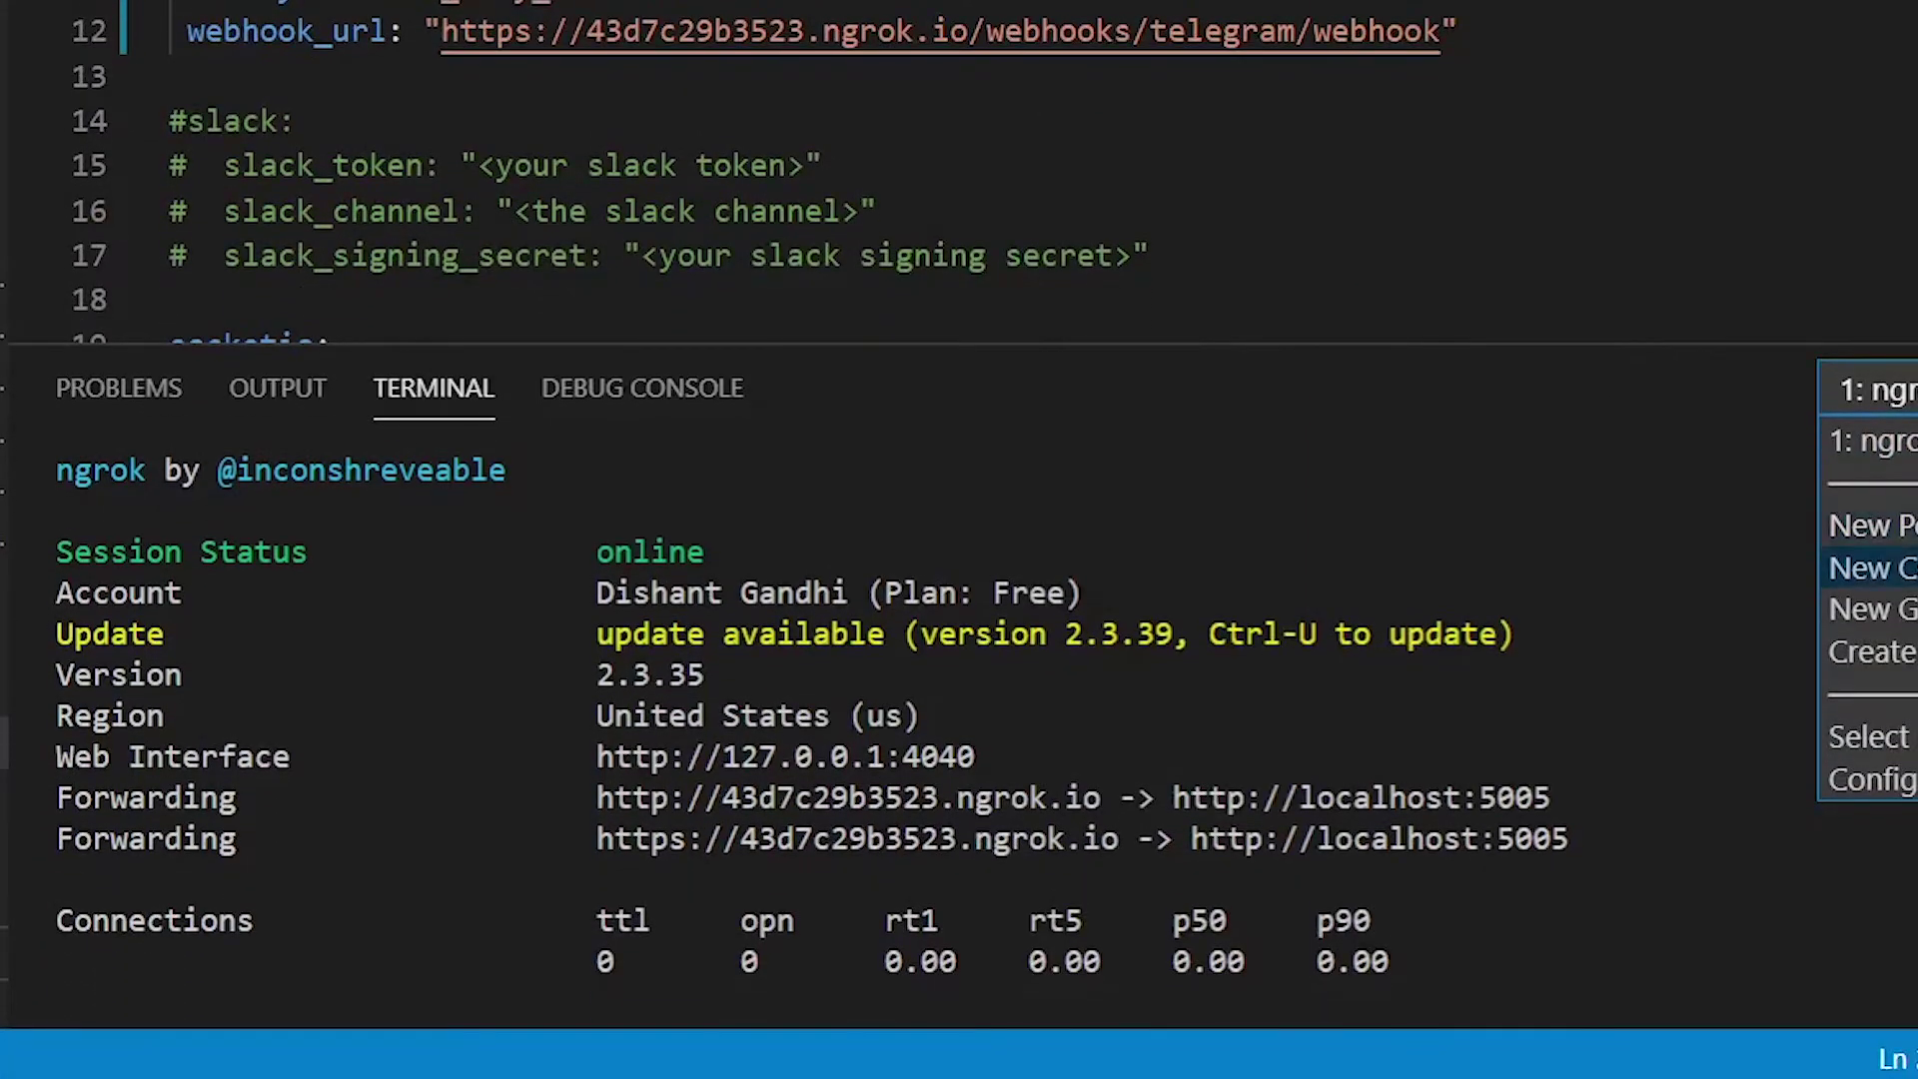
{"action": "left_click", "coordinate": [1874, 568]}
{"action": "type", "text": "rasa"}
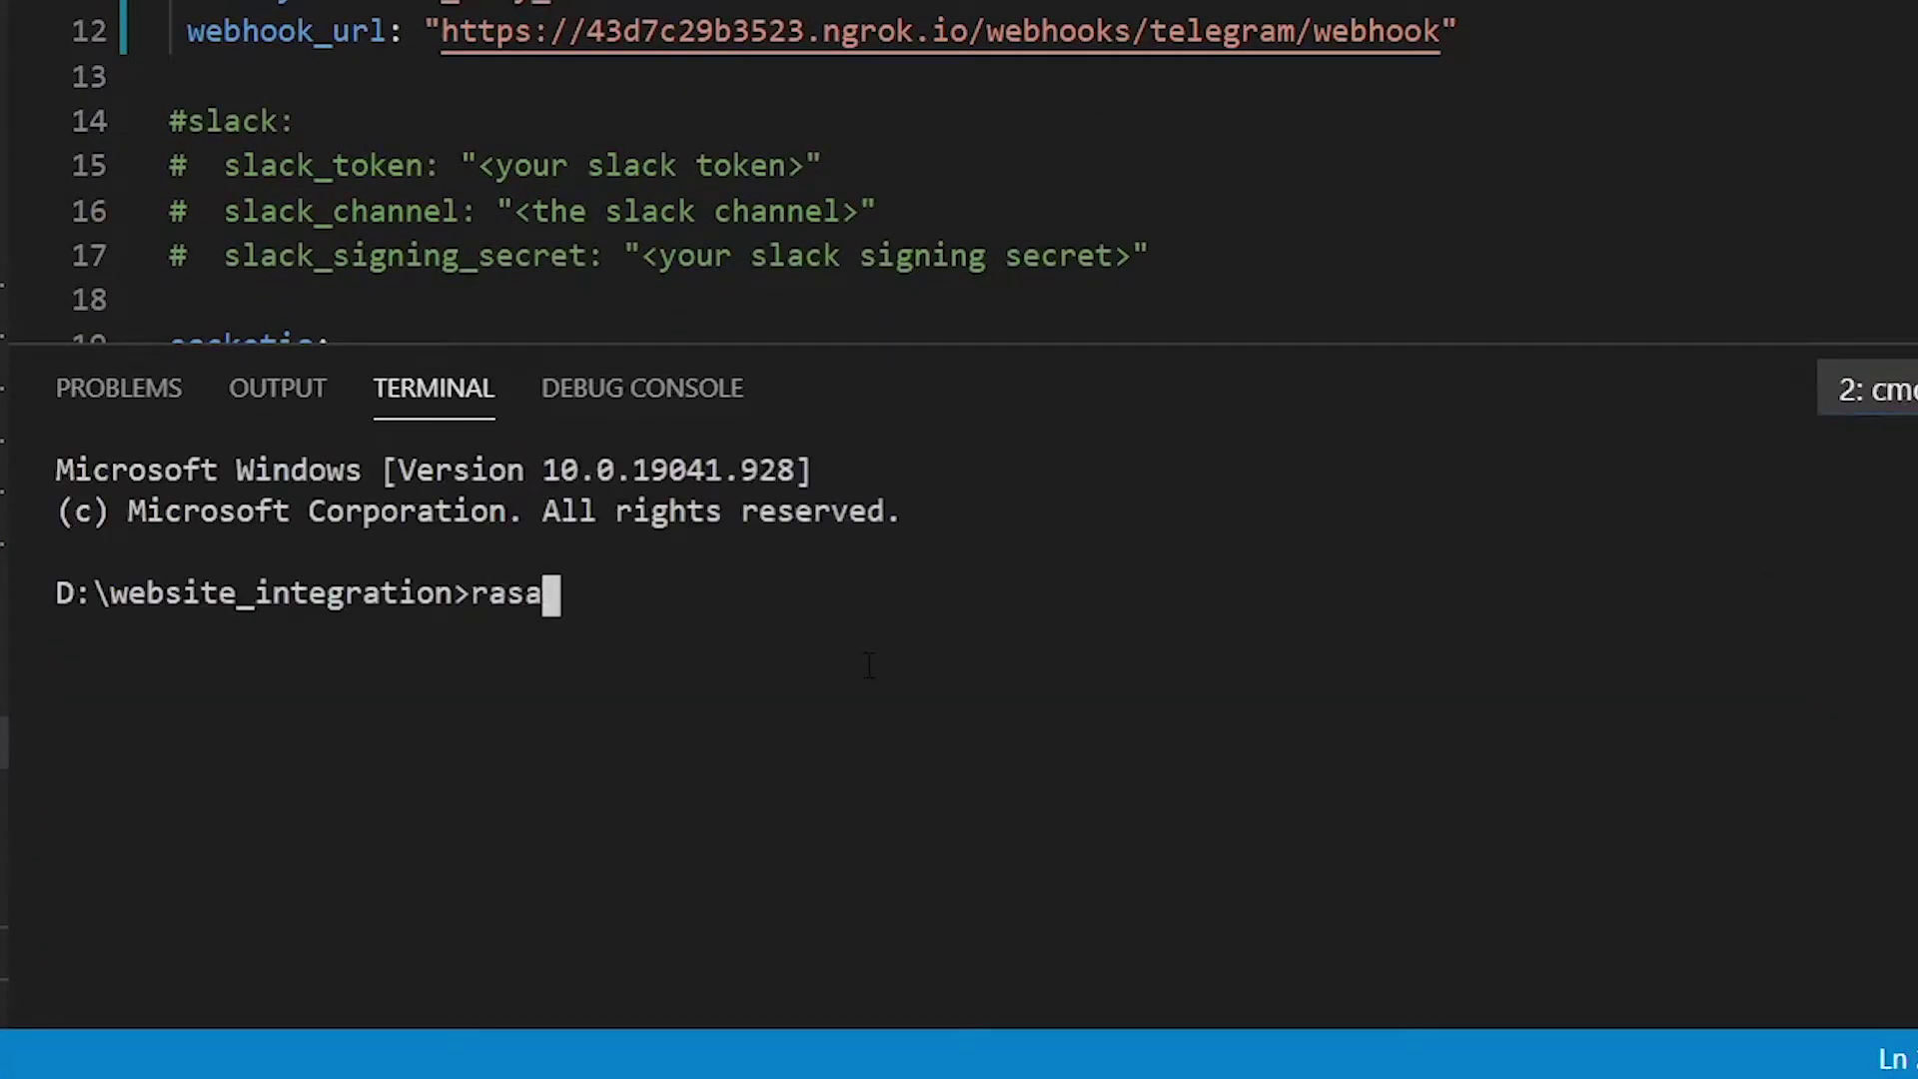
{"action": "type", "text": " run"}
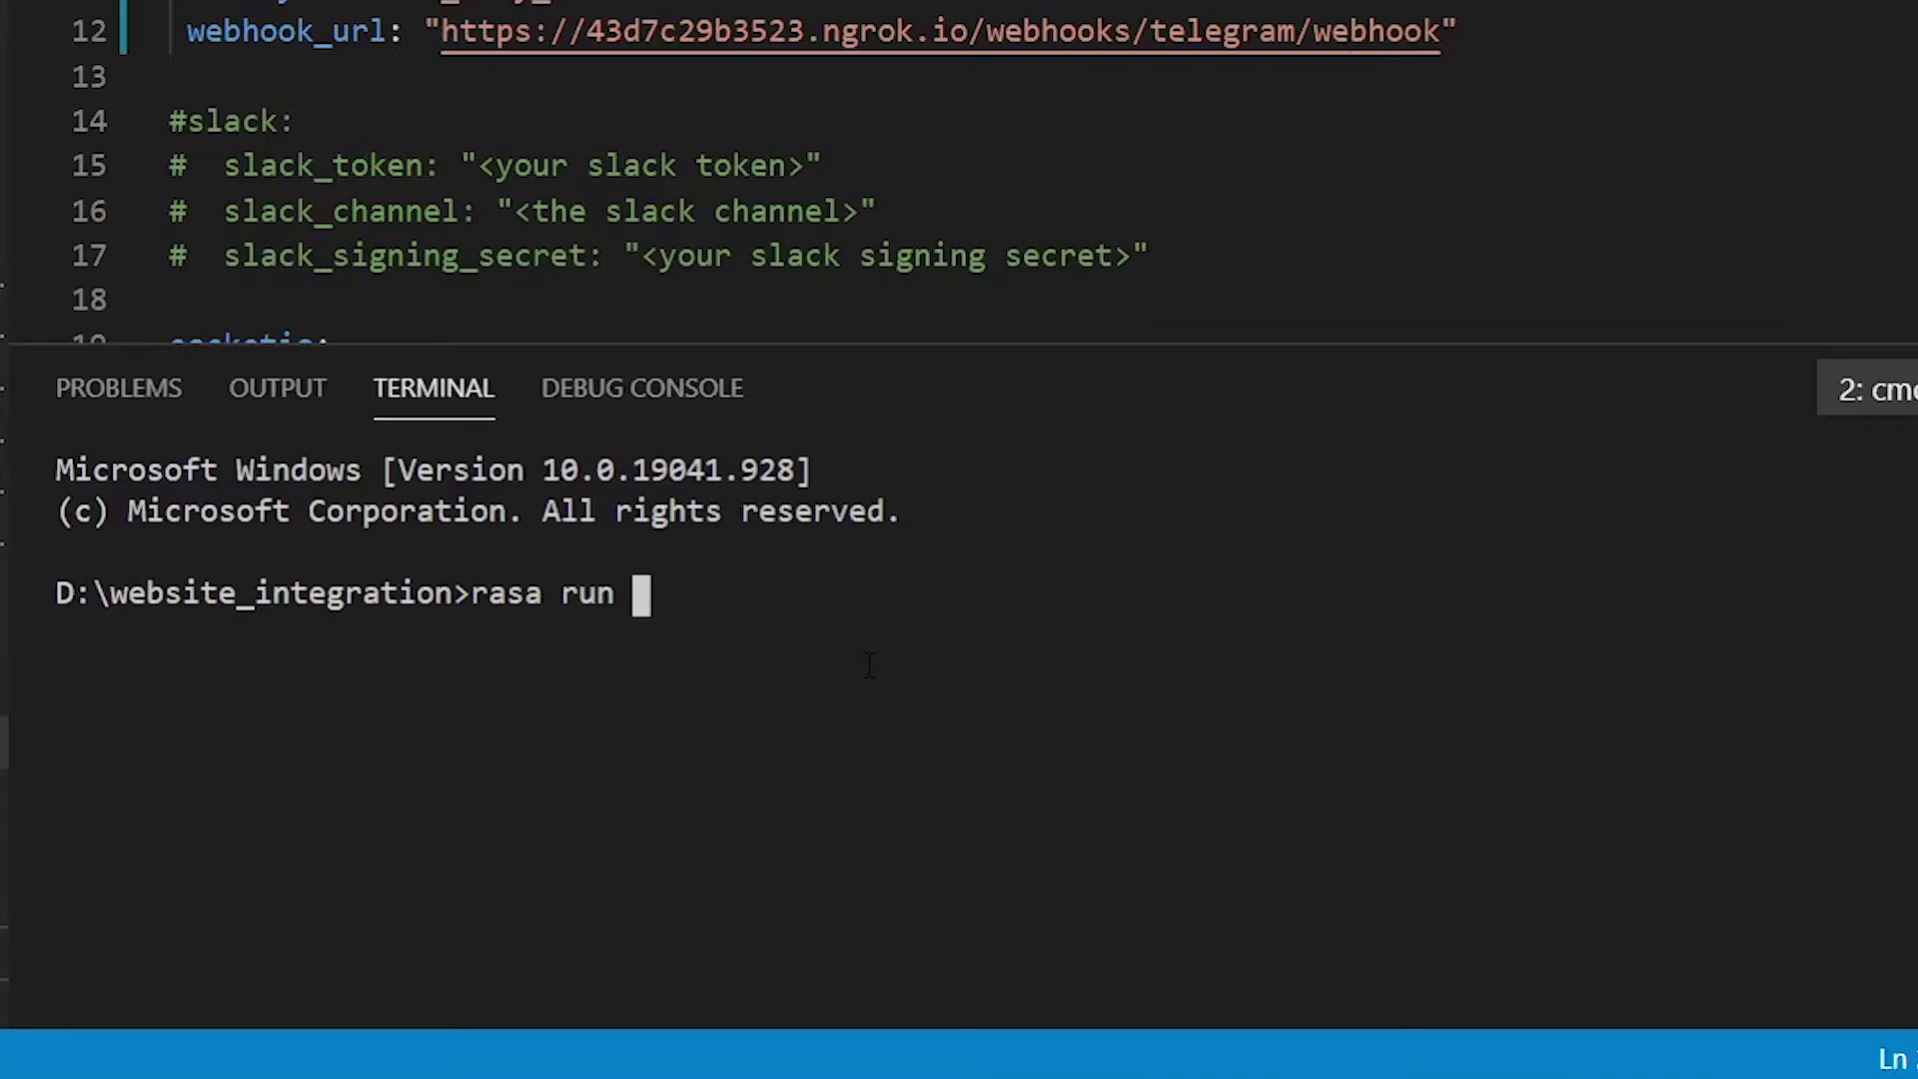
{"action": "key", "text": "Return"}
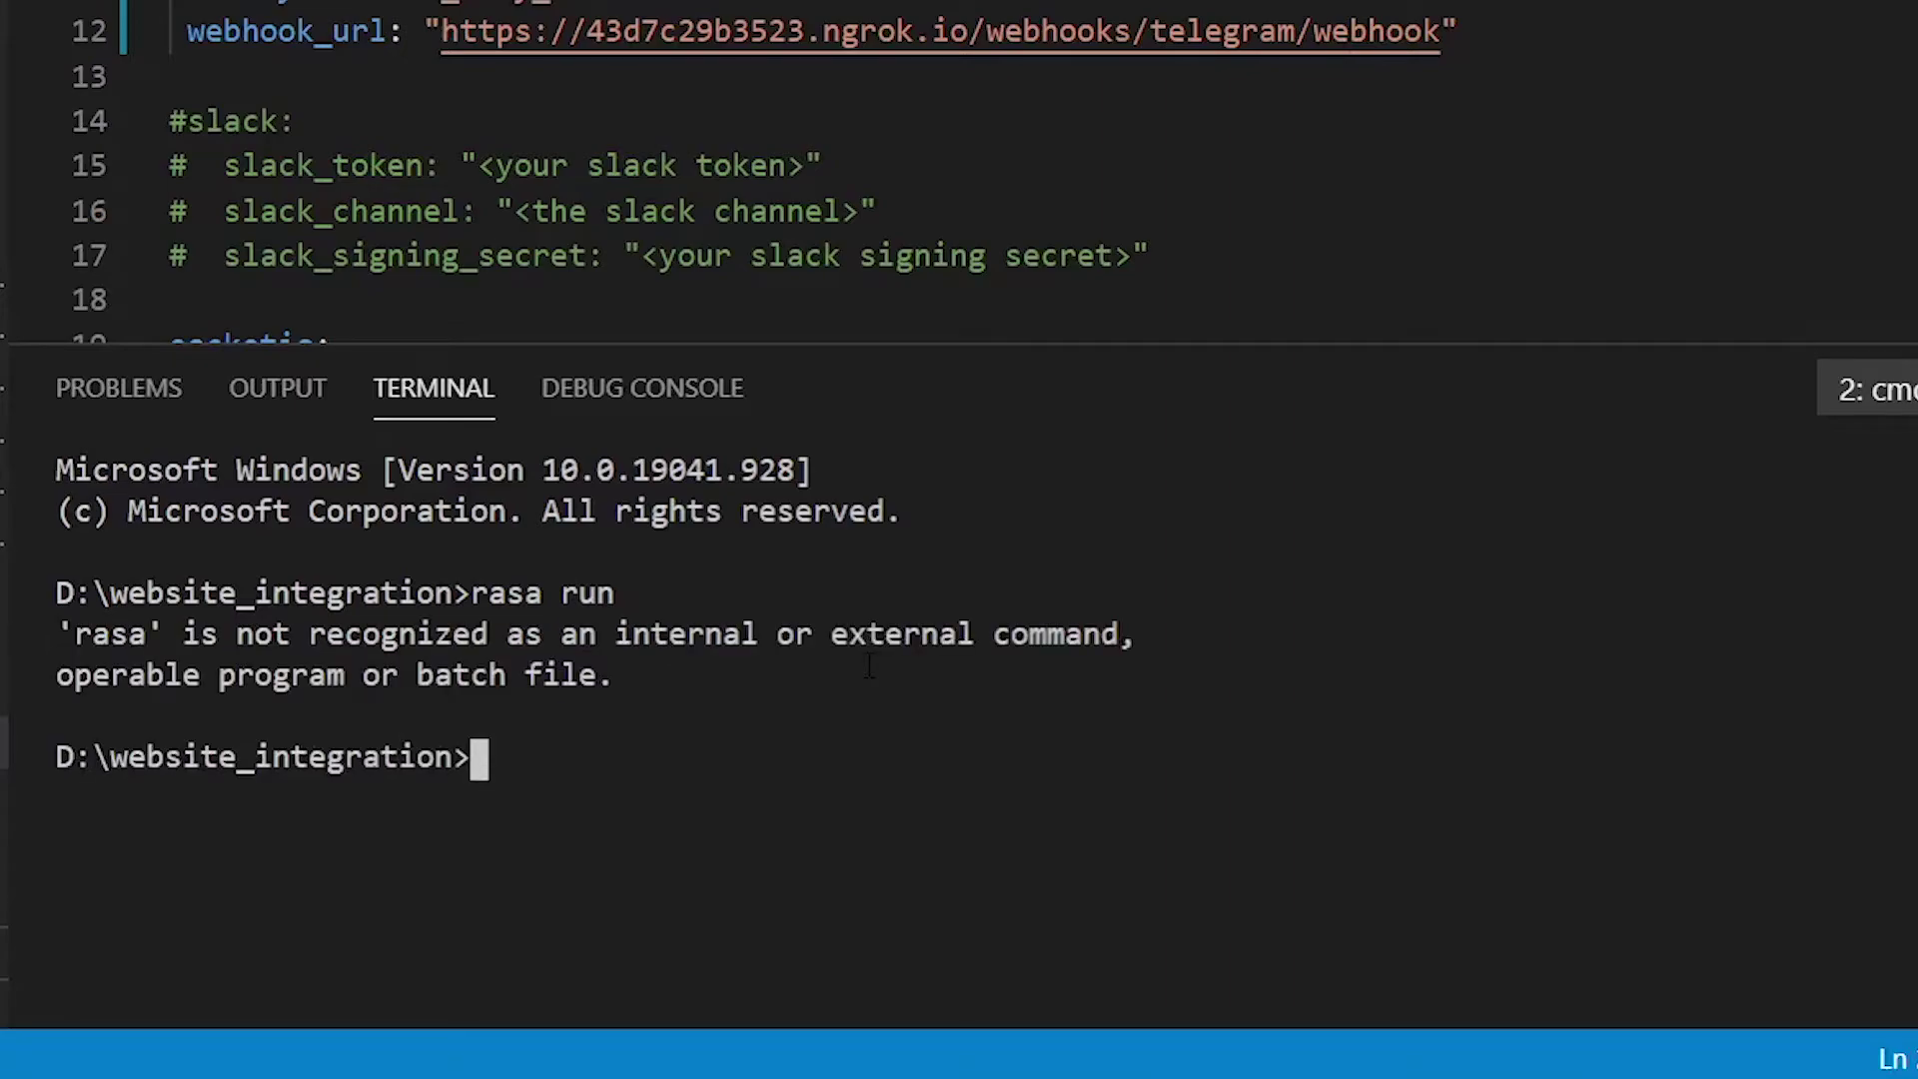
{"action": "type", "text": "conda activat"}
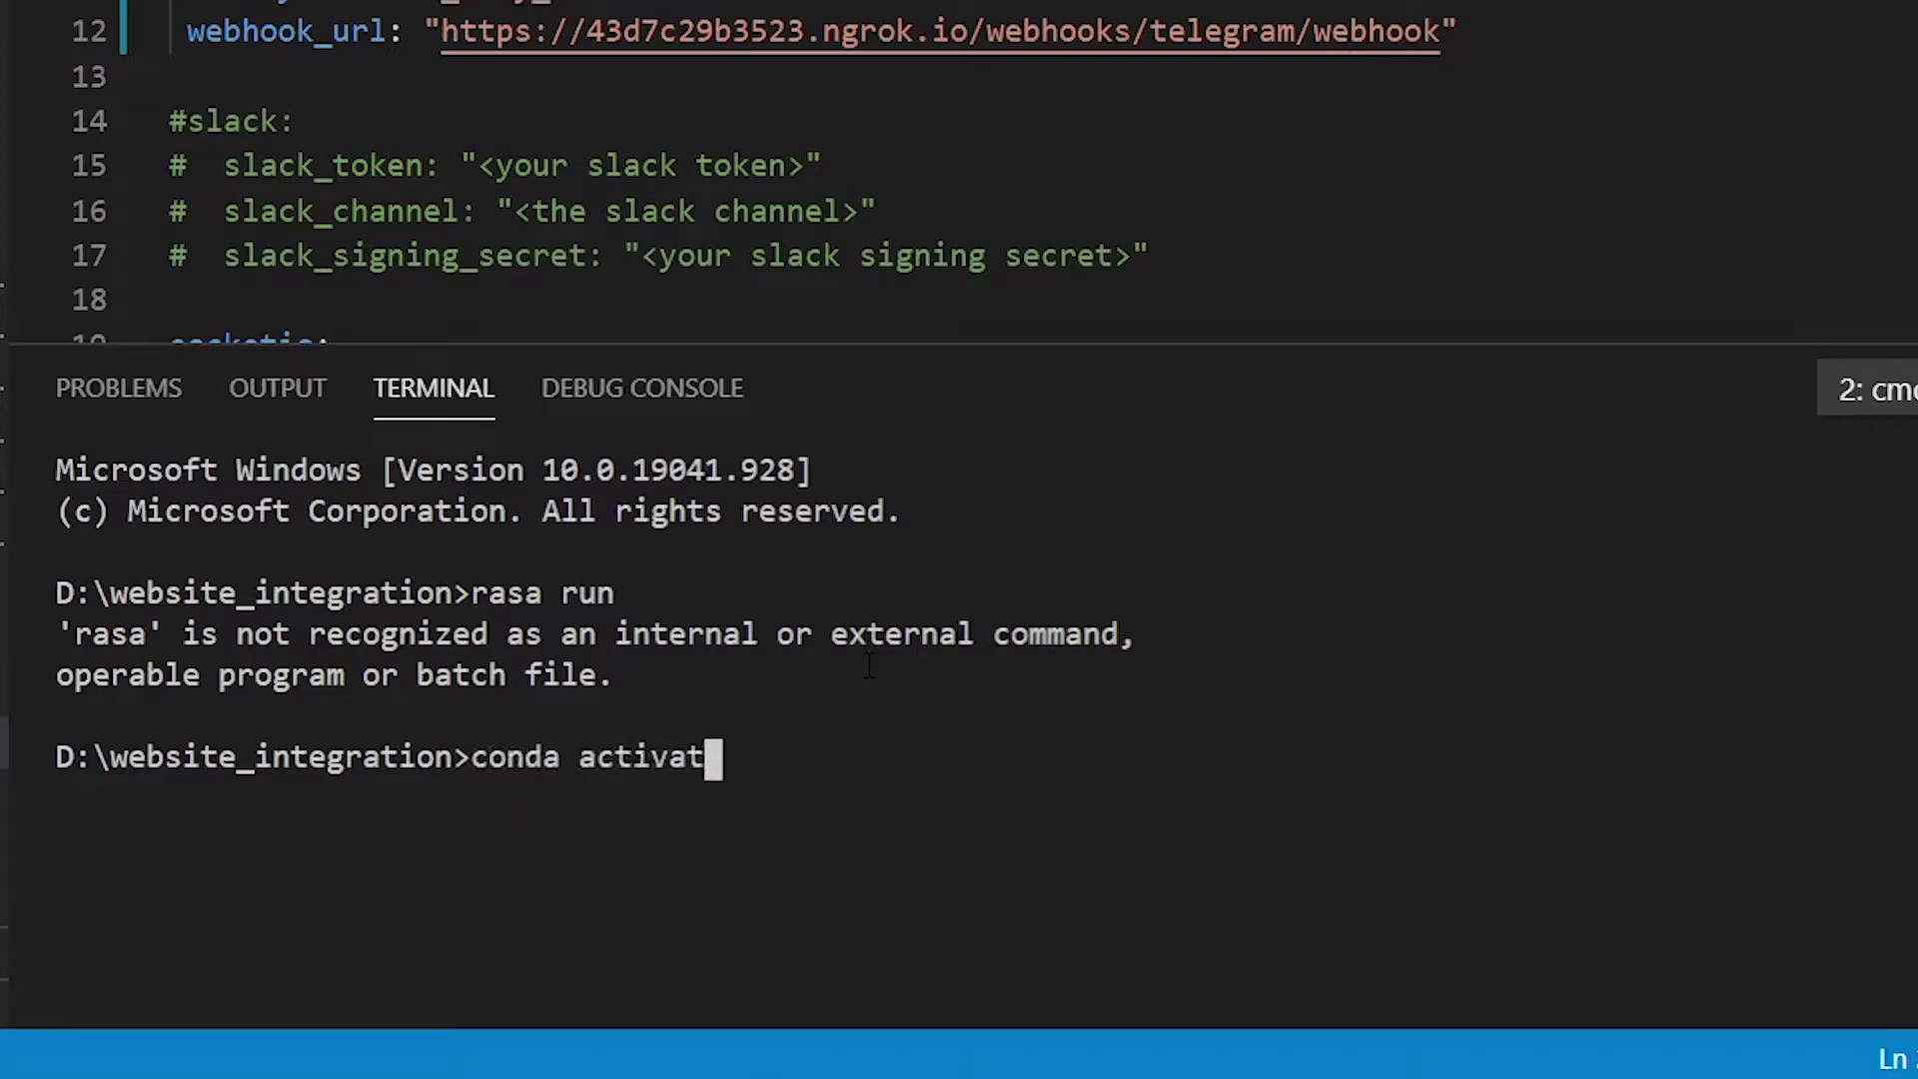
{"action": "type", "text": "e rasa22"}
Step: Activate the rasa22 conda environment, rerun rasa run, and enlarge the server log
{"action": "key", "text": "Return"}
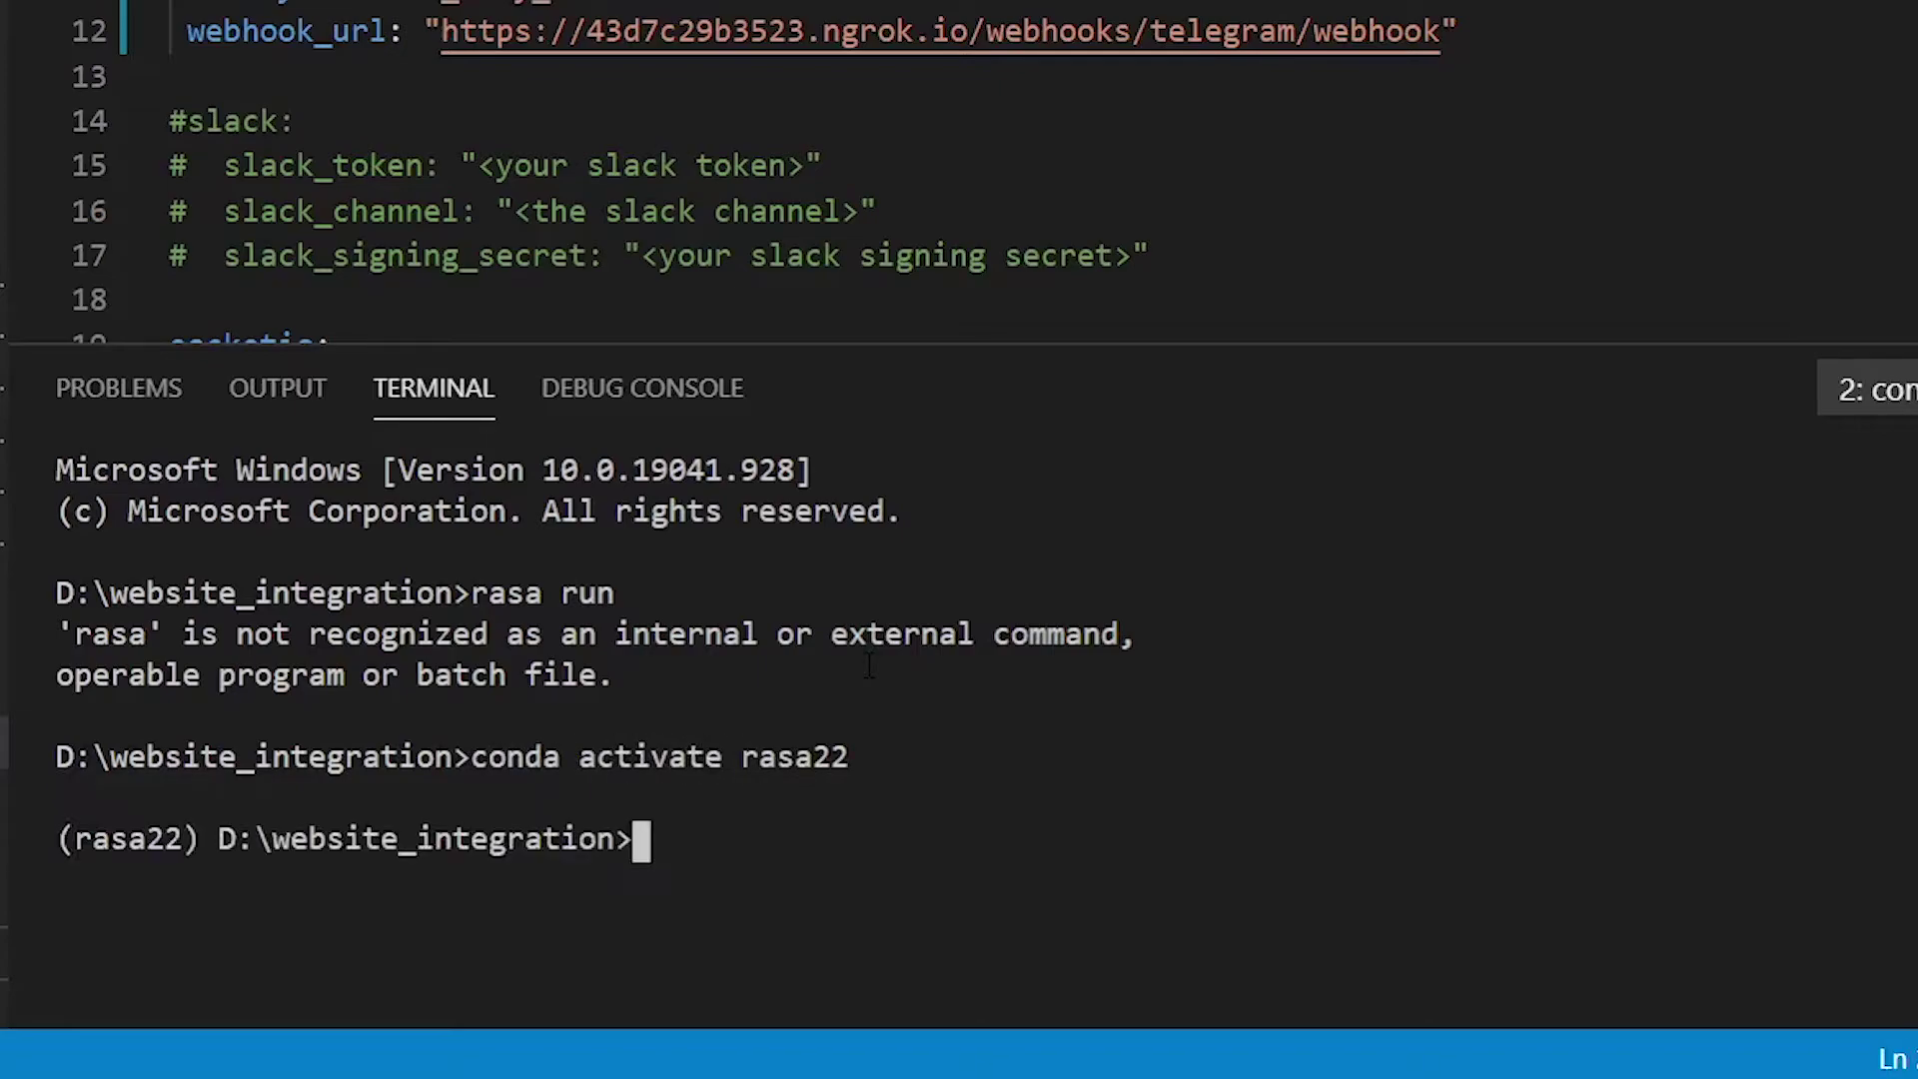
{"action": "key", "text": "Up"}
{"action": "key", "text": "Up"}
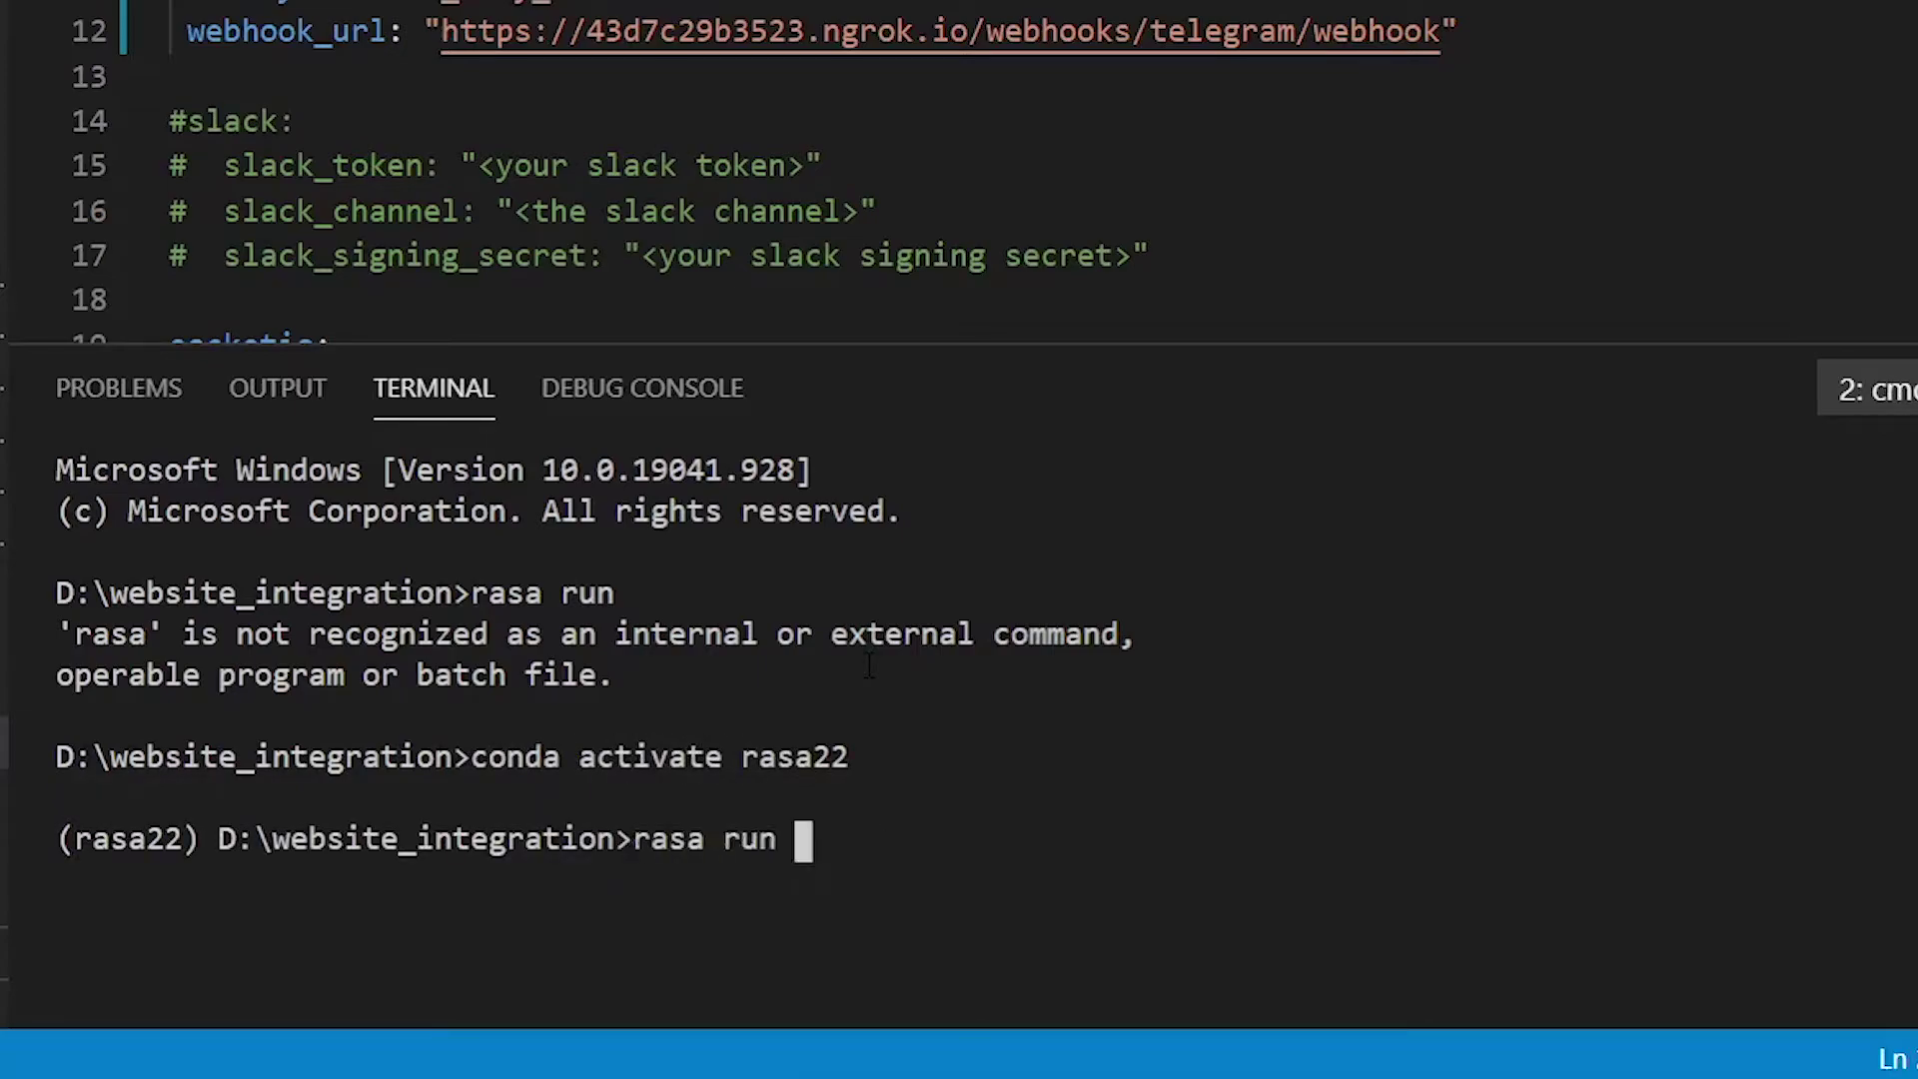
{"action": "key", "text": "Return"}
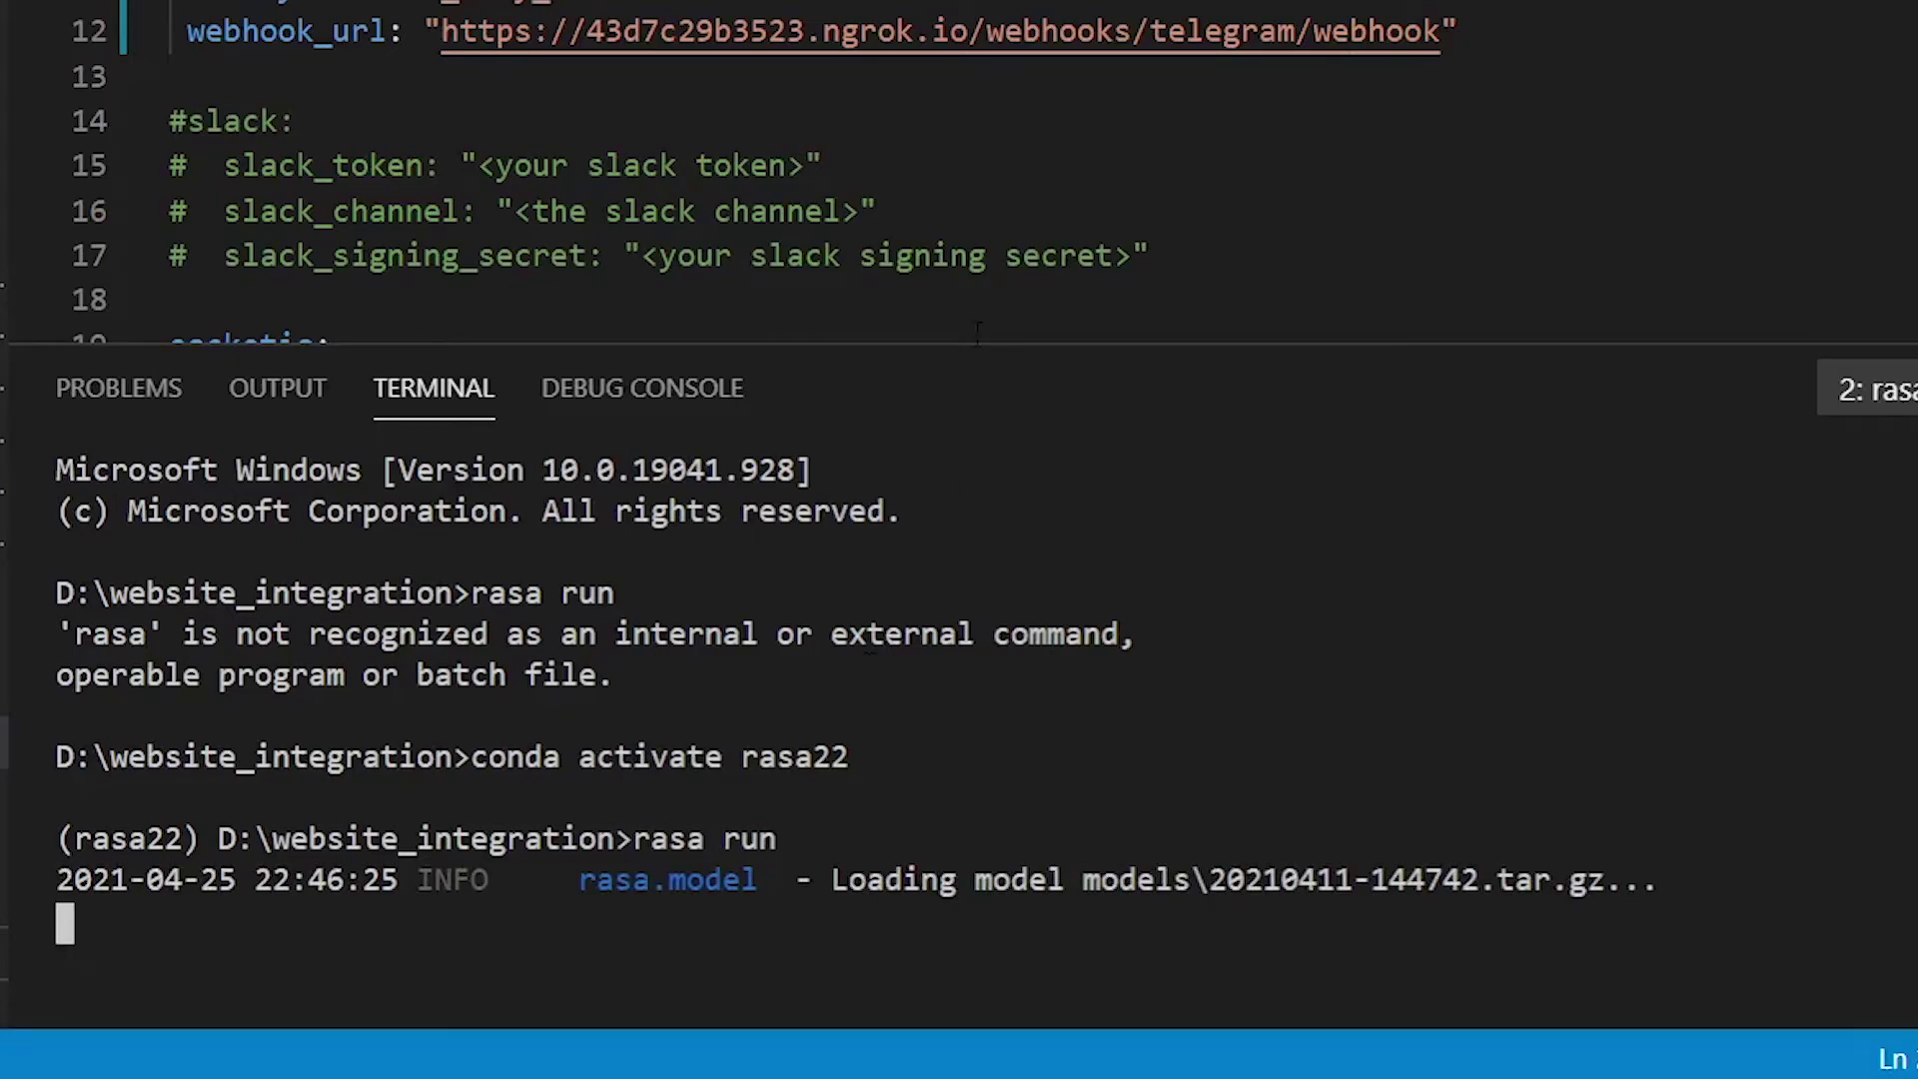
{"action": "left_click_drag", "start_coordinate": [983, 346], "coordinate": [1029, 48]}
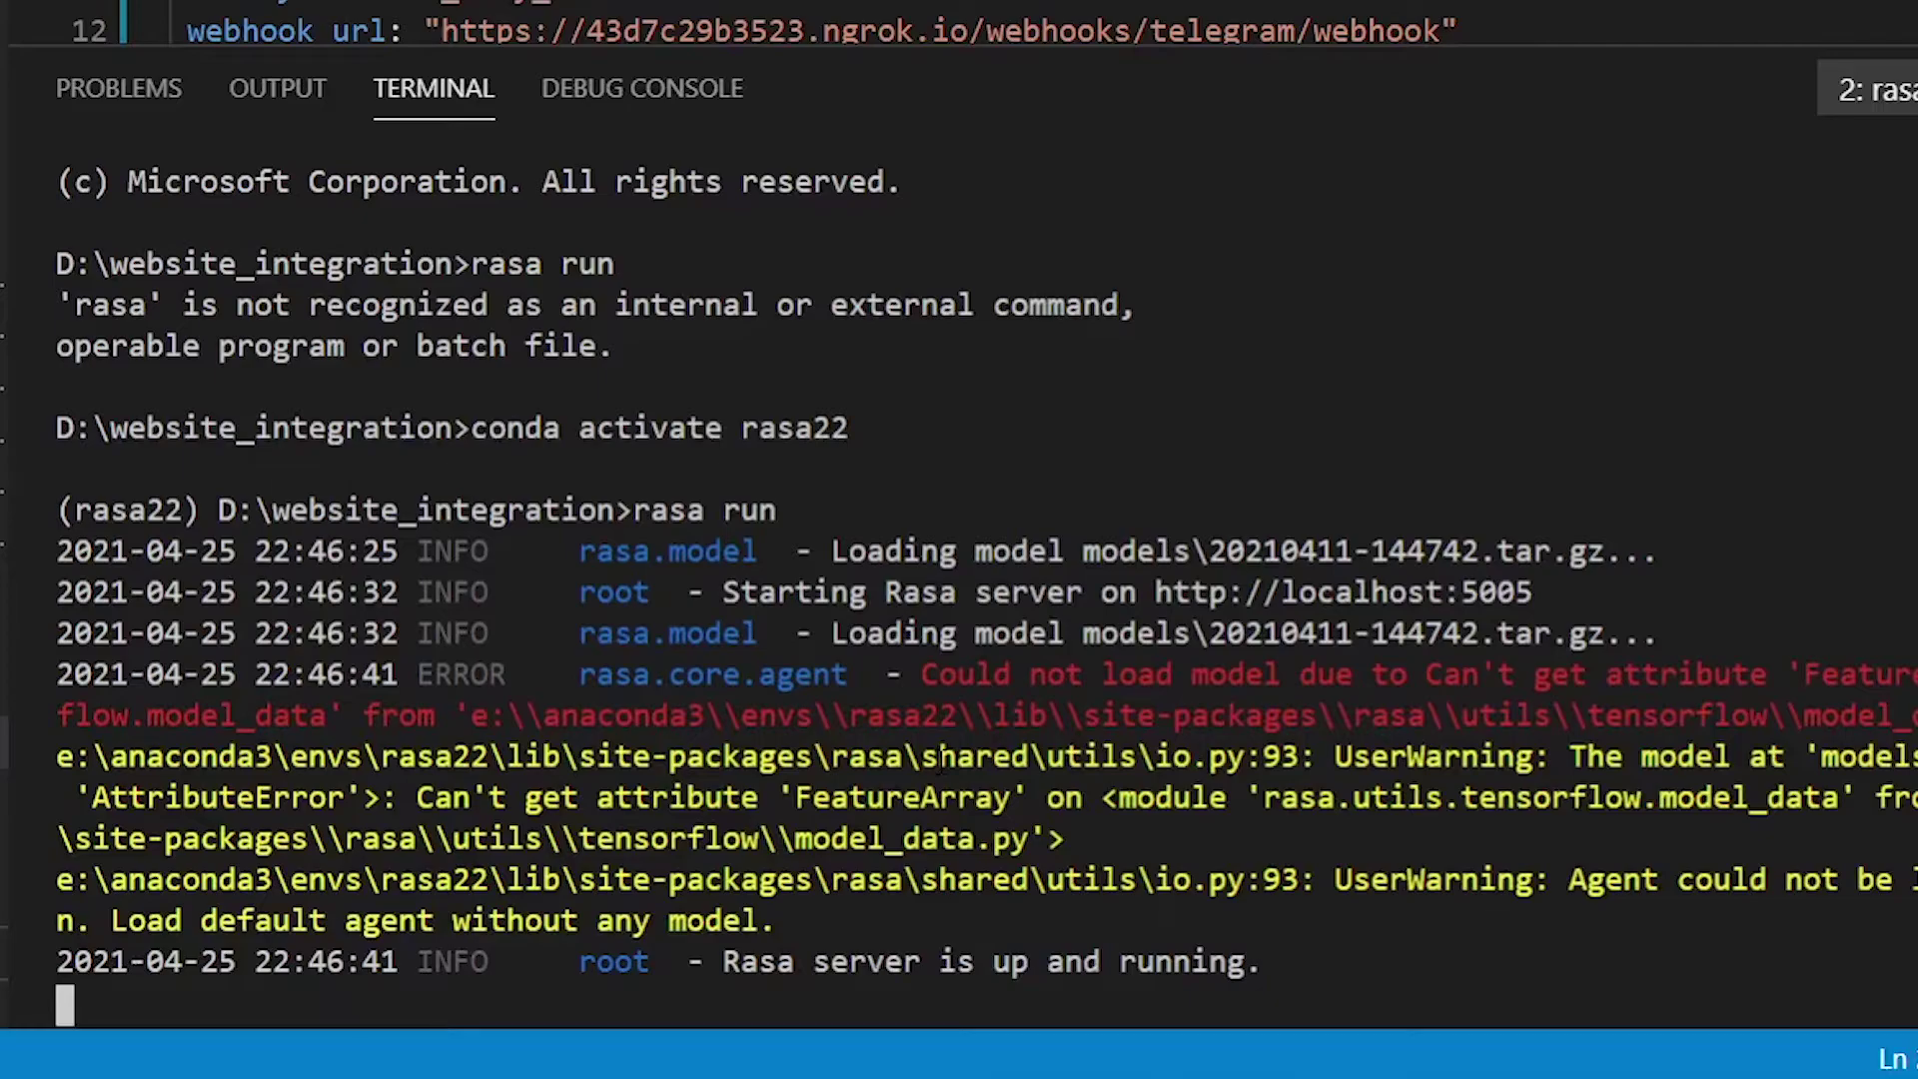
Step: In the Telegram bot chat, send /start and then the greeting hi
{"action": "left_click", "coordinate": [45, 1054]}
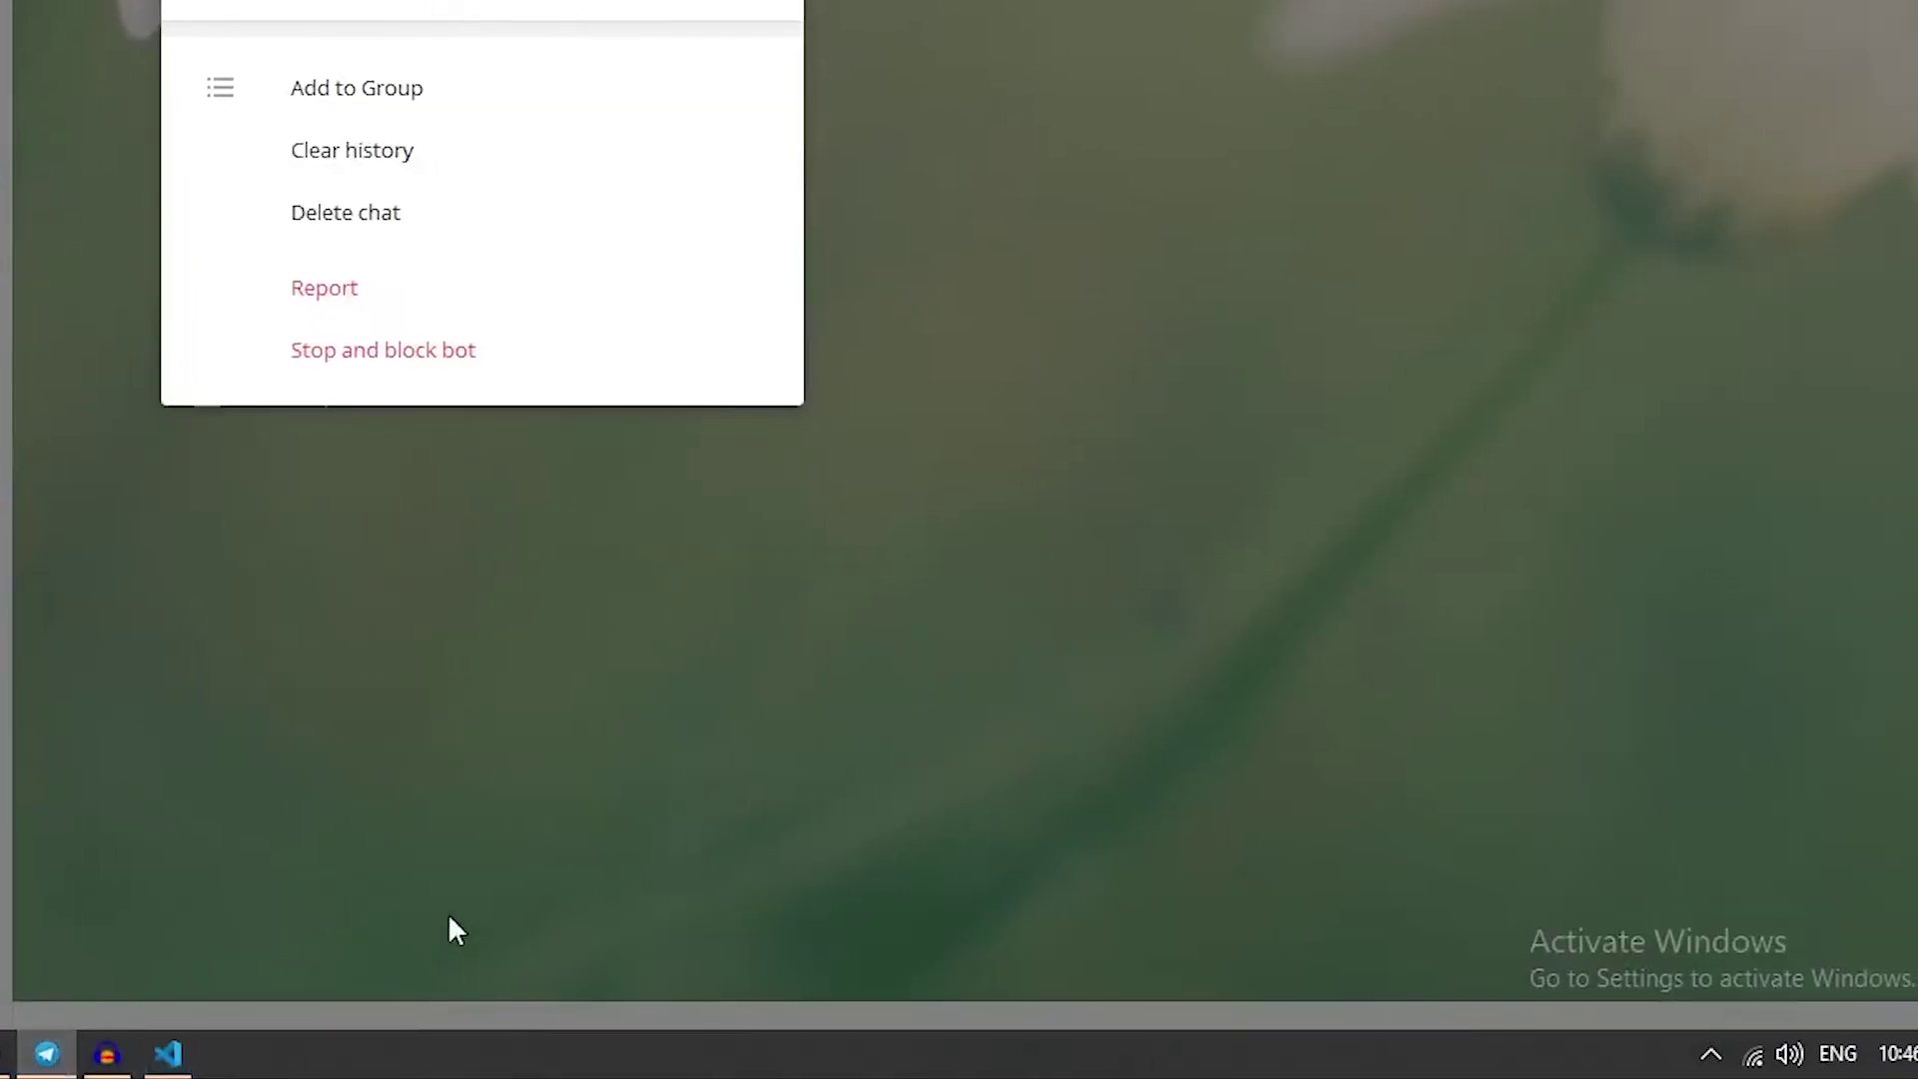
{"action": "left_click", "coordinate": [450, 918]}
{"action": "left_click", "coordinate": [559, 1029]}
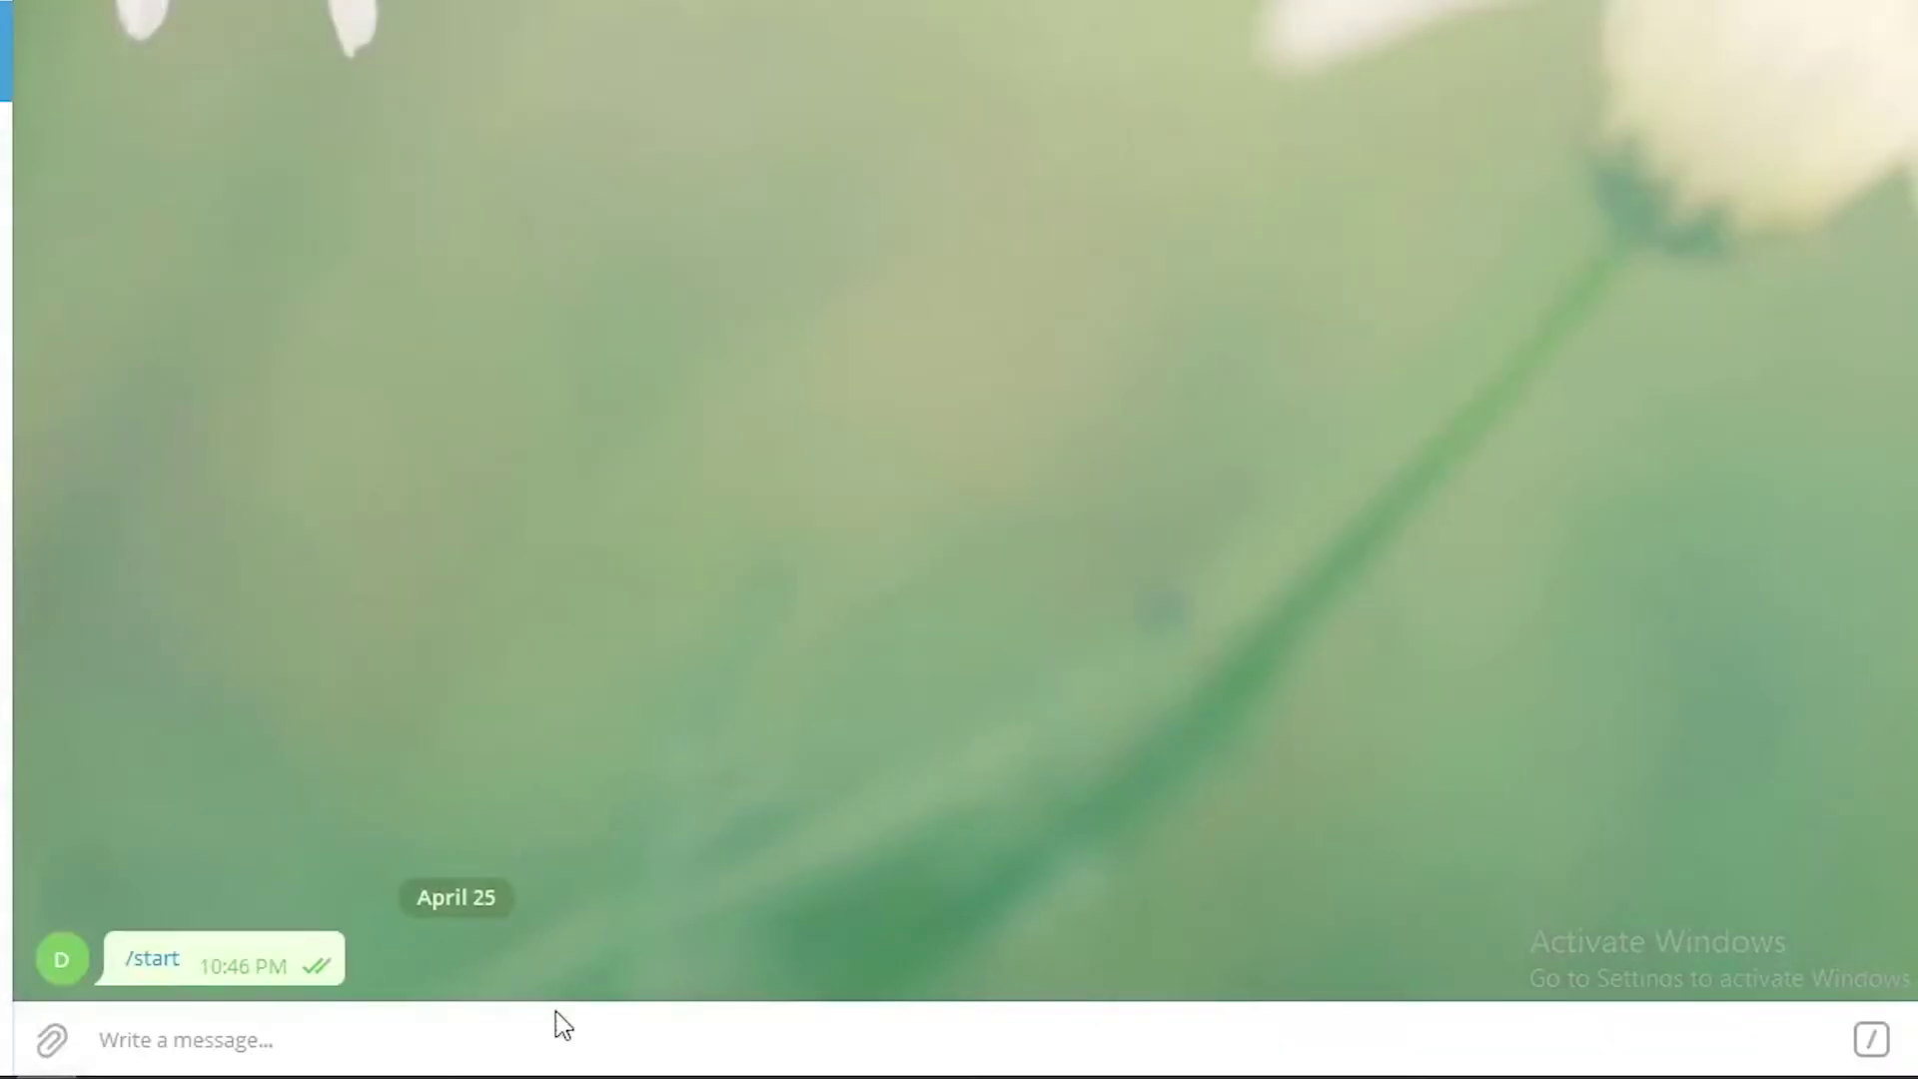
{"action": "type", "text": "hi"}
{"action": "key", "text": "Return"}
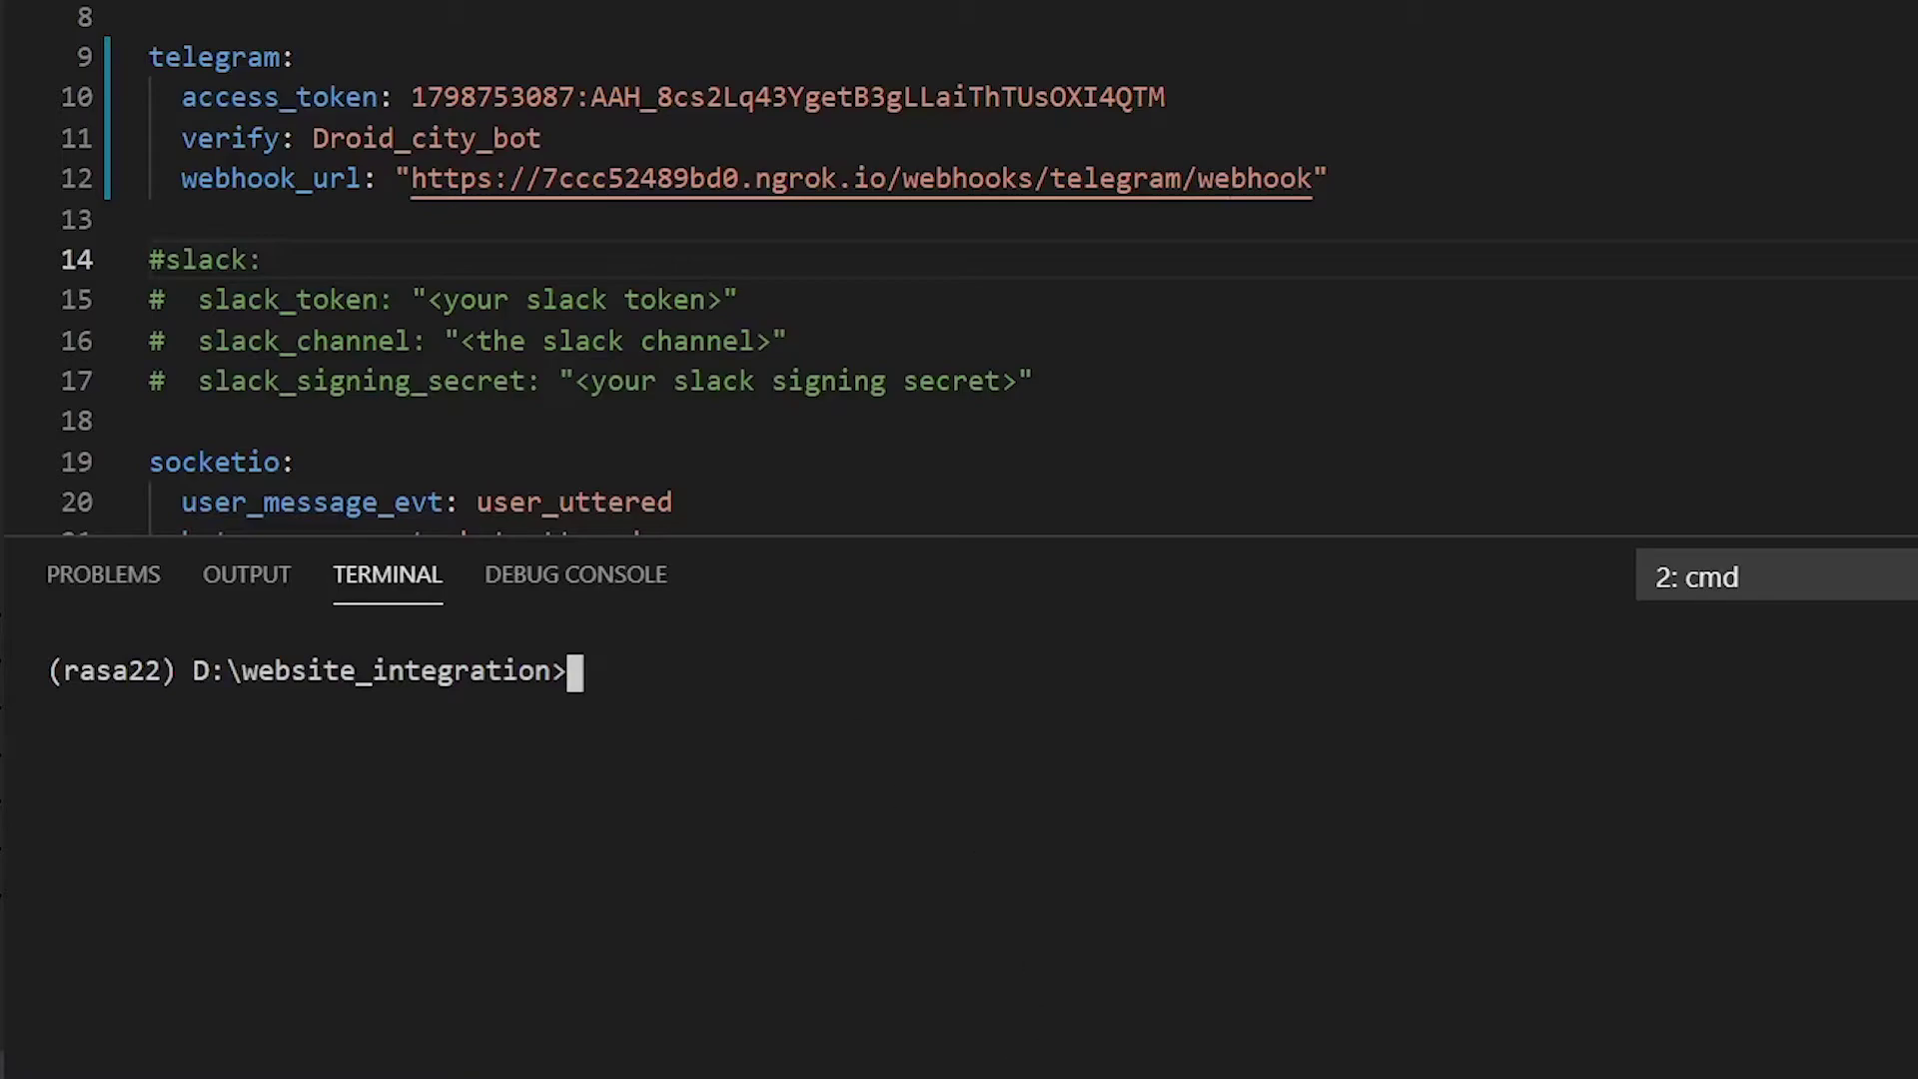
Step: Check the ngrok terminal output, then rerun rasa run --enable-api --cors "*" in cmd
{"action": "left_click", "coordinate": [1748, 575]}
{"action": "left_click", "coordinate": [1755, 621]}
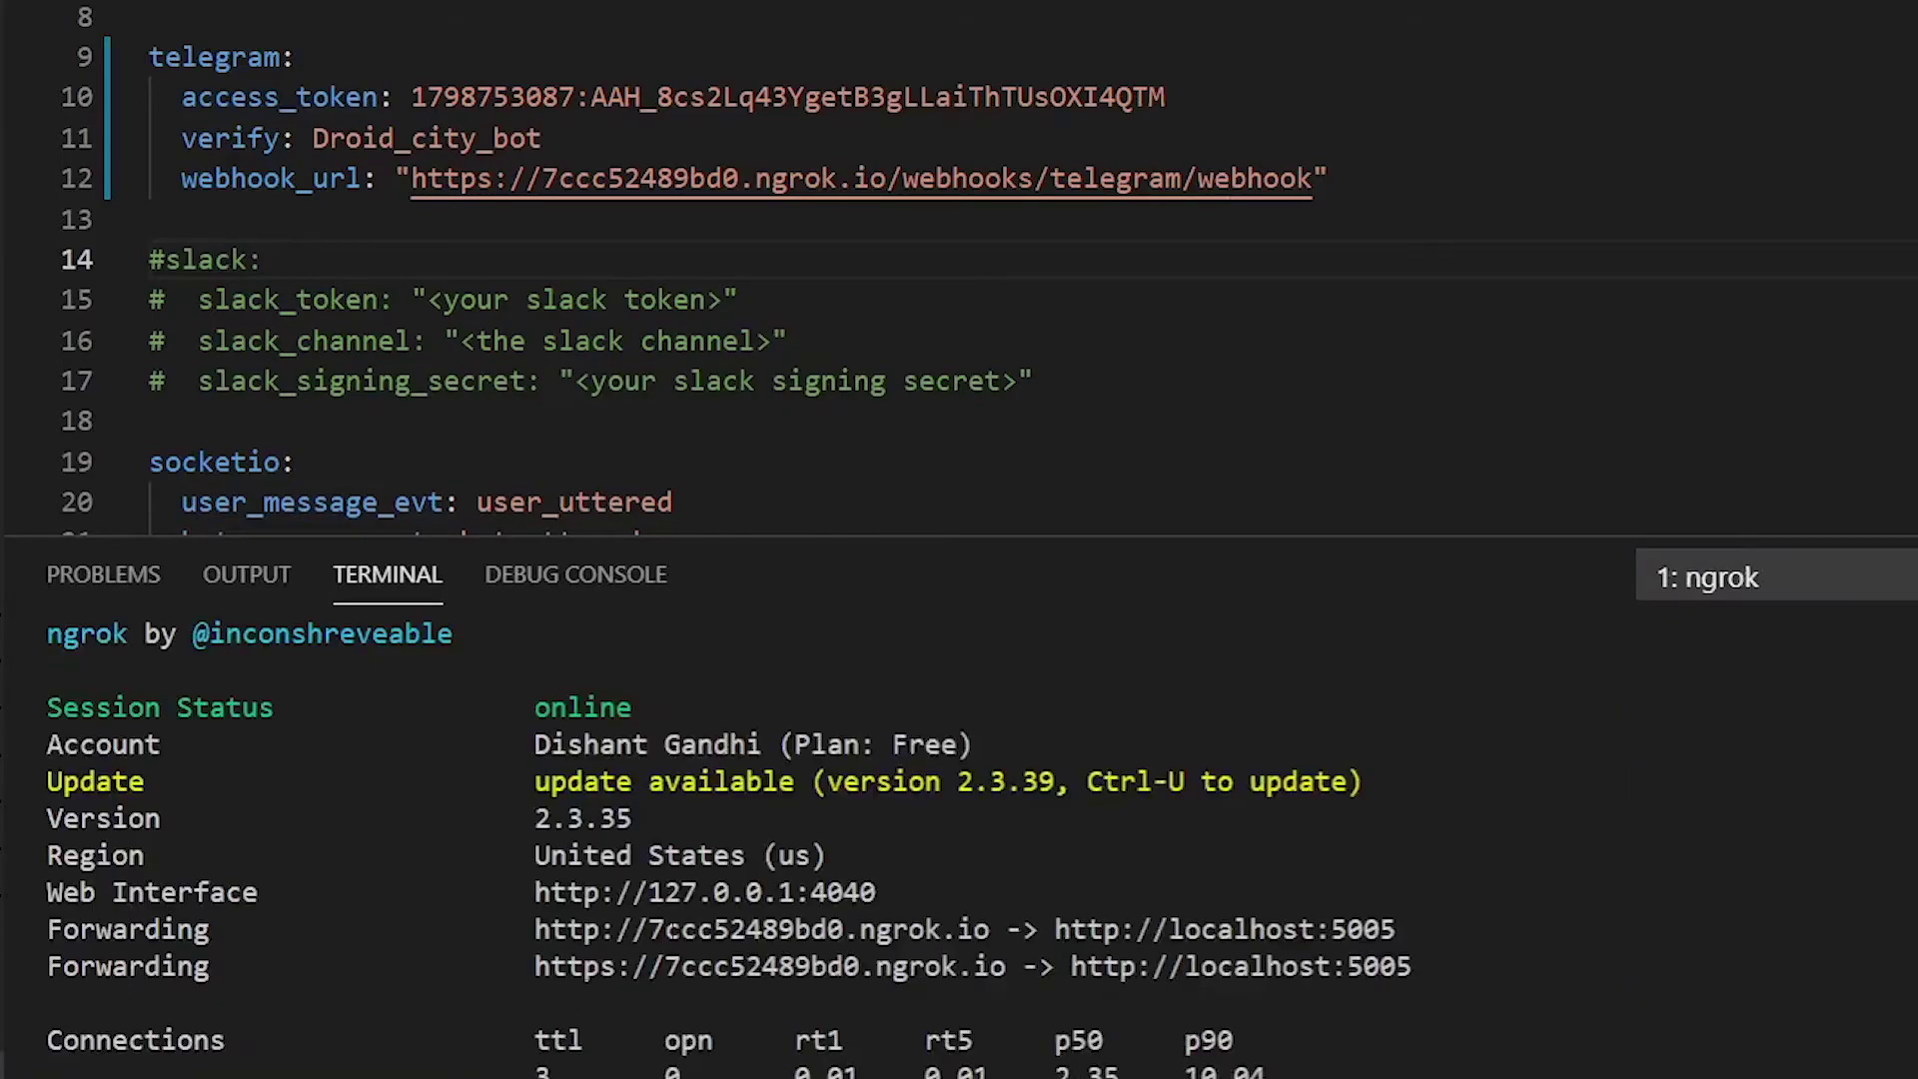
{"action": "left_click", "coordinate": [1769, 577]}
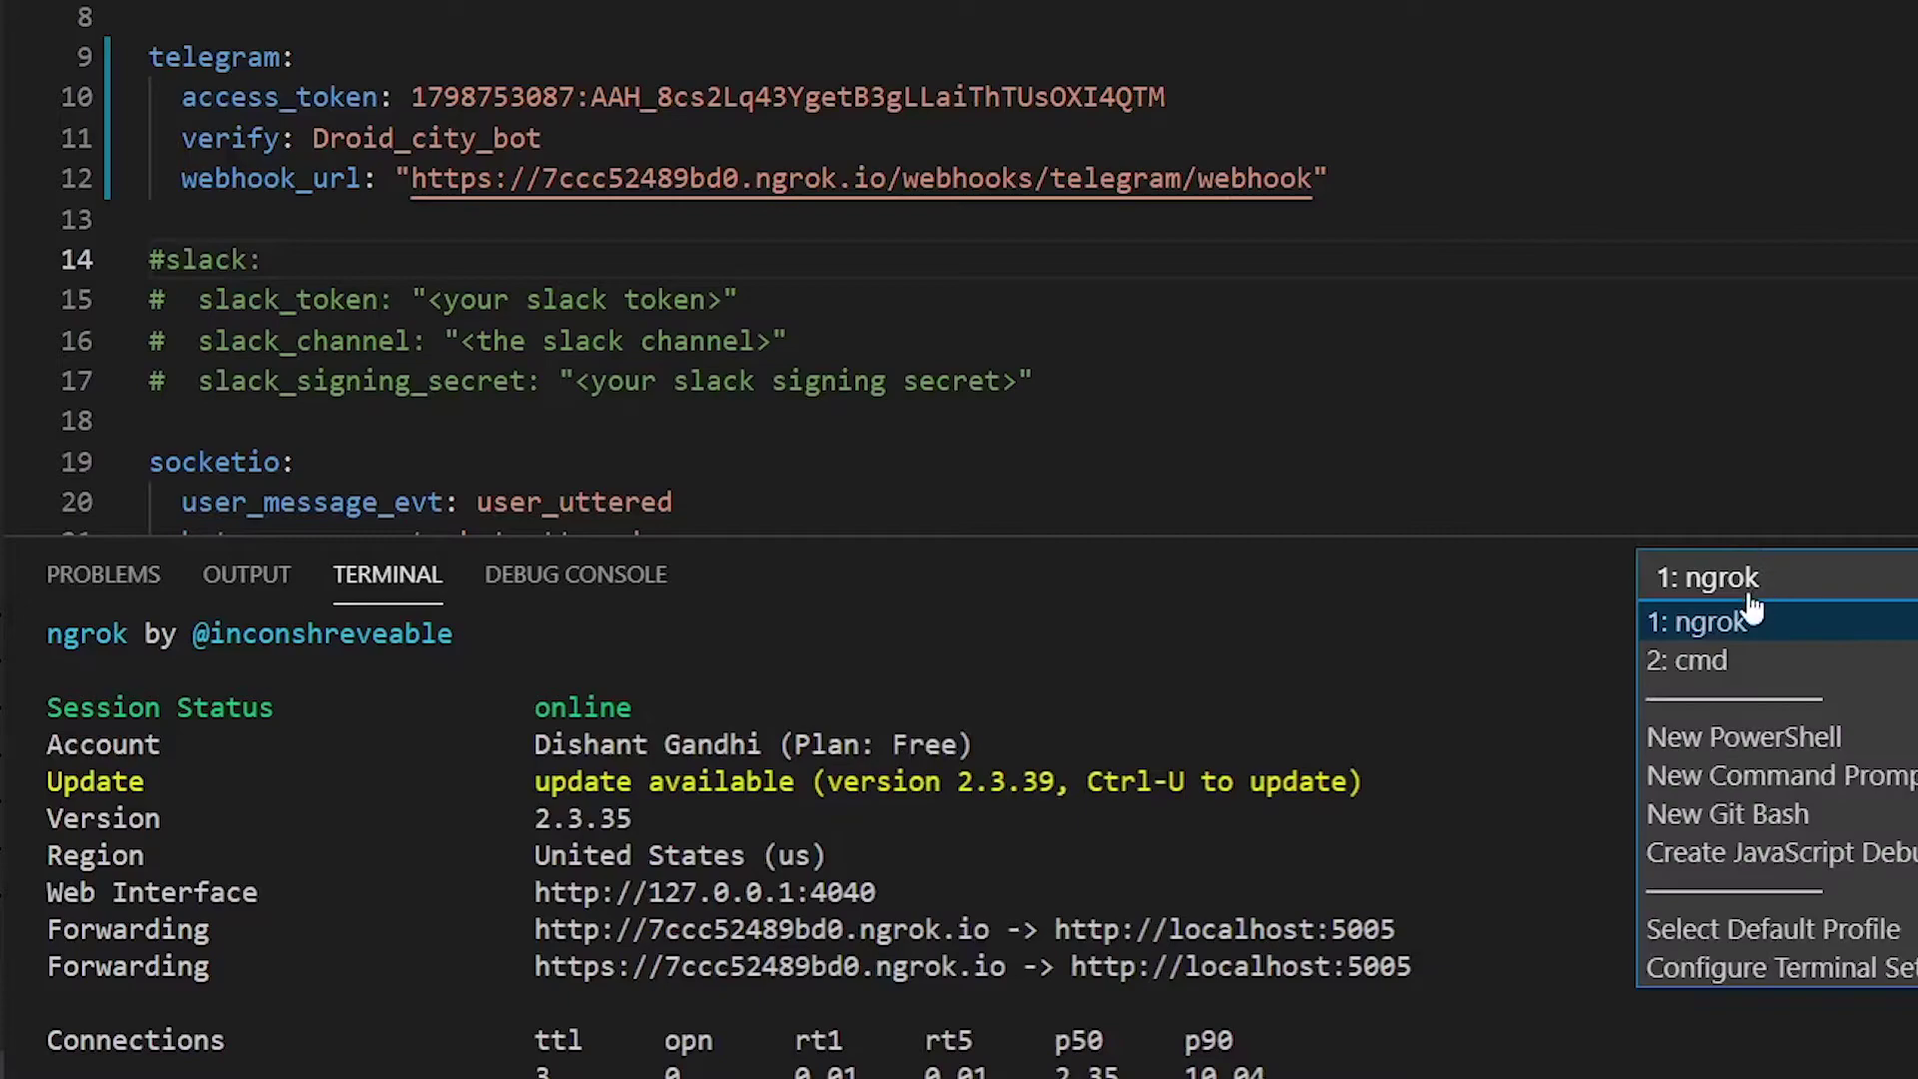
{"action": "left_click", "coordinate": [1750, 659]}
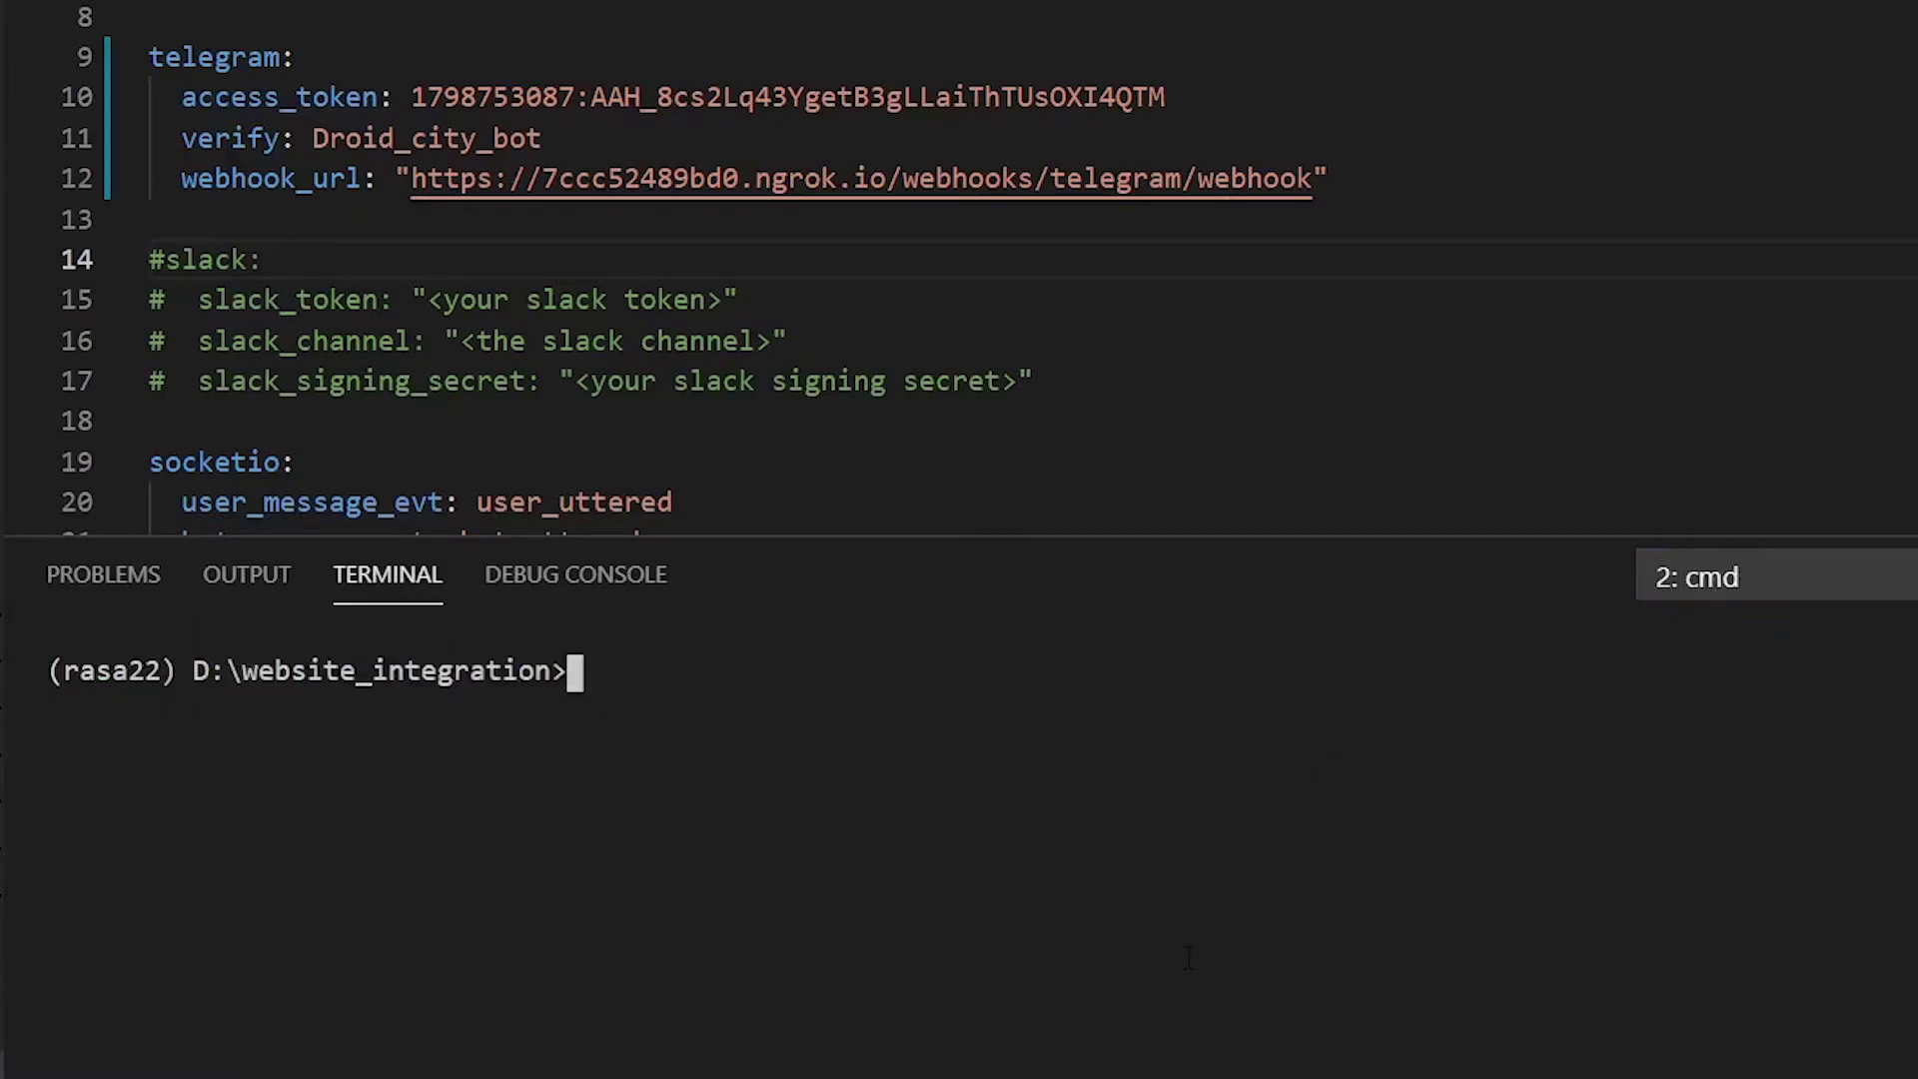
{"action": "key", "text": "Up"}
{"action": "key", "text": "Up"}
{"action": "key", "text": "Up"}
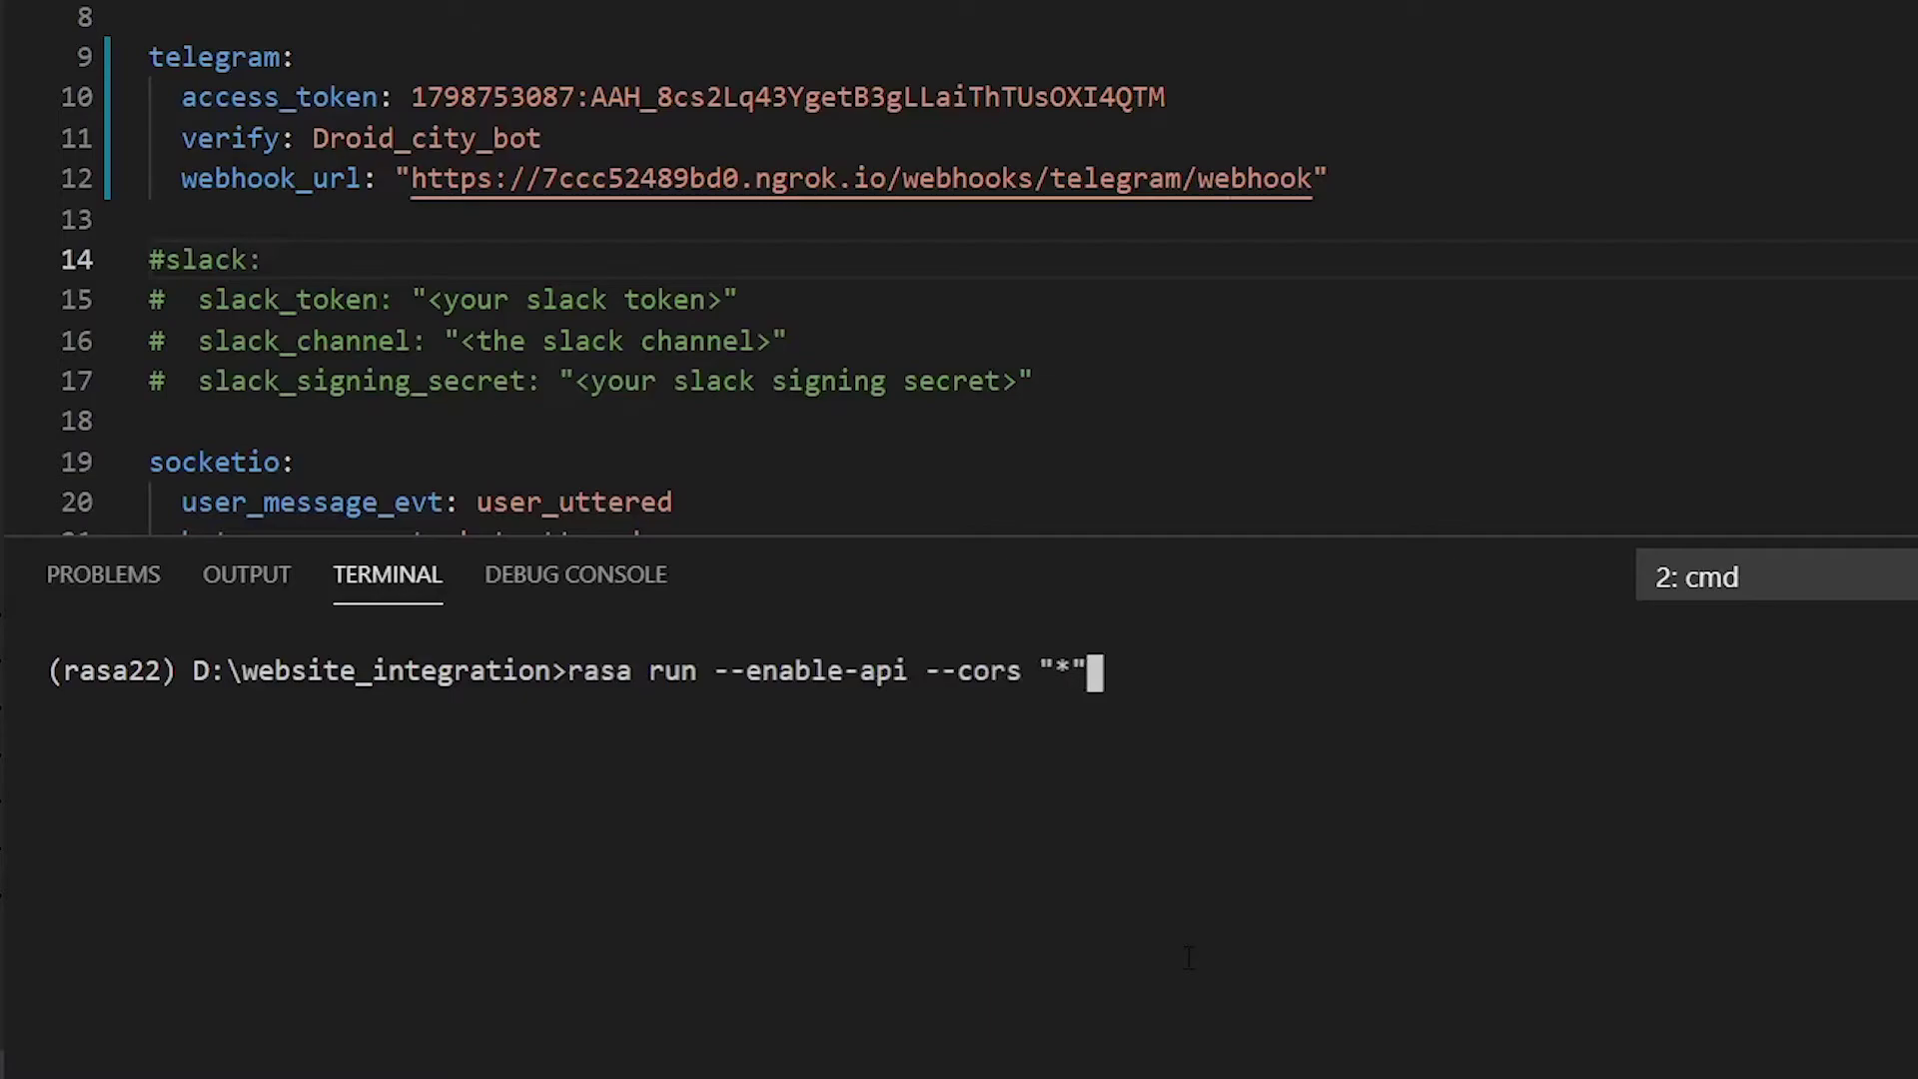
{"action": "key", "text": "Return"}
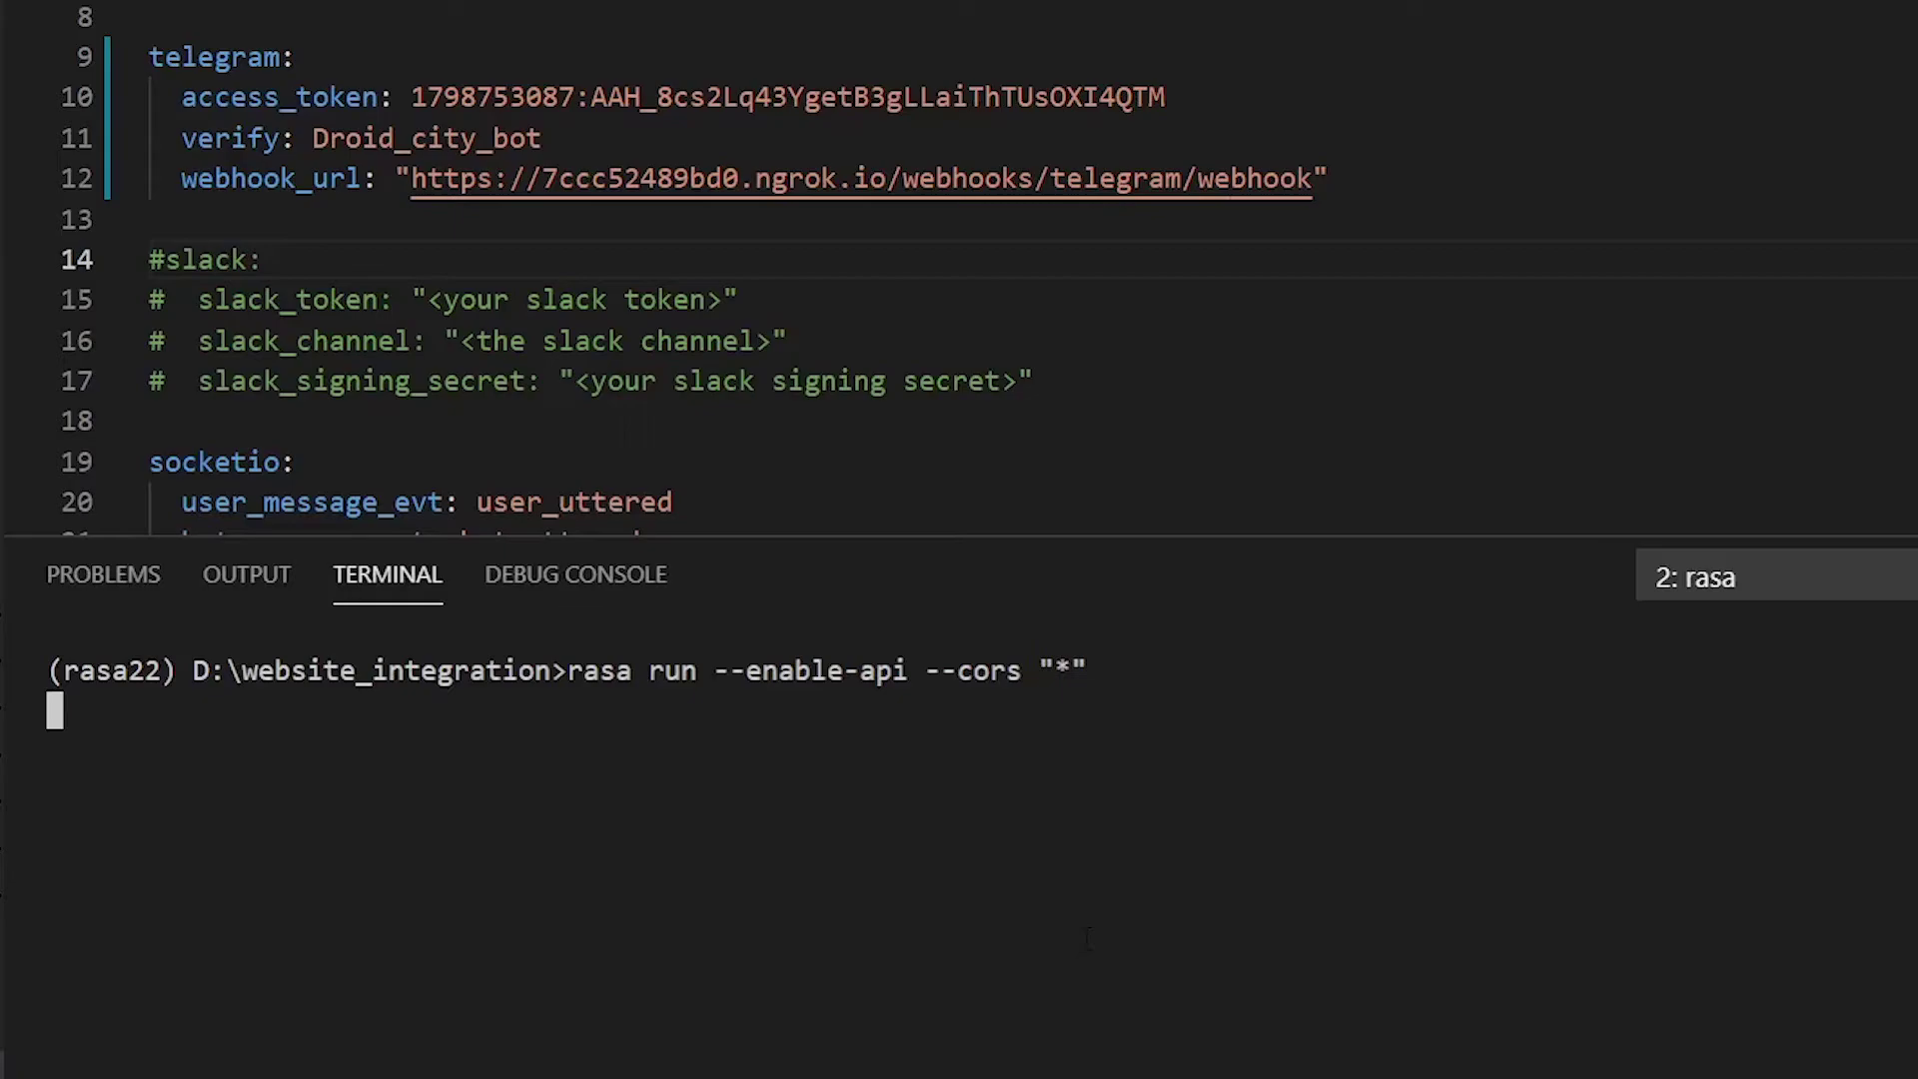
Step: Select the bot username Droid_city_bot and the access token value in credentials.yml
{"action": "left_click_drag", "start_coordinate": [541, 138], "coordinate": [314, 138]}
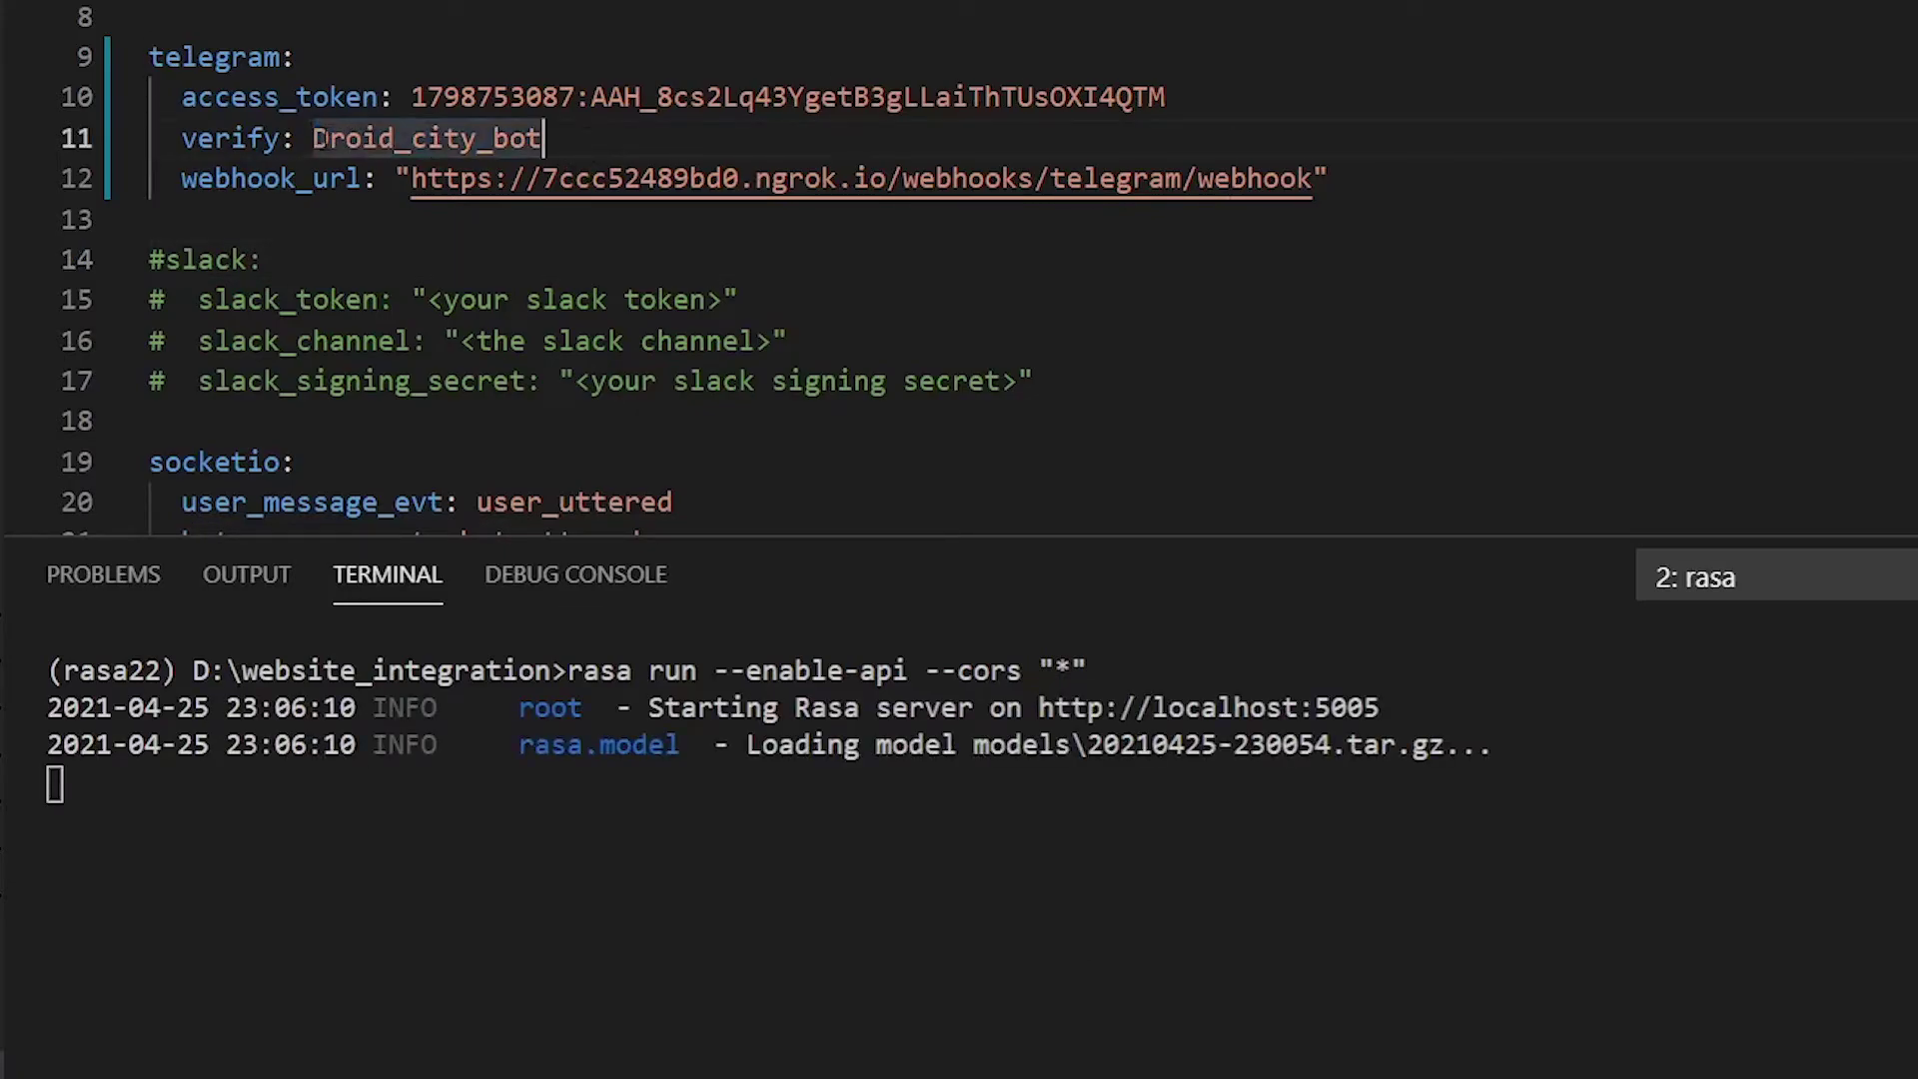
{"action": "left_click", "coordinate": [314, 138]}
{"action": "left_click", "coordinate": [412, 96]}
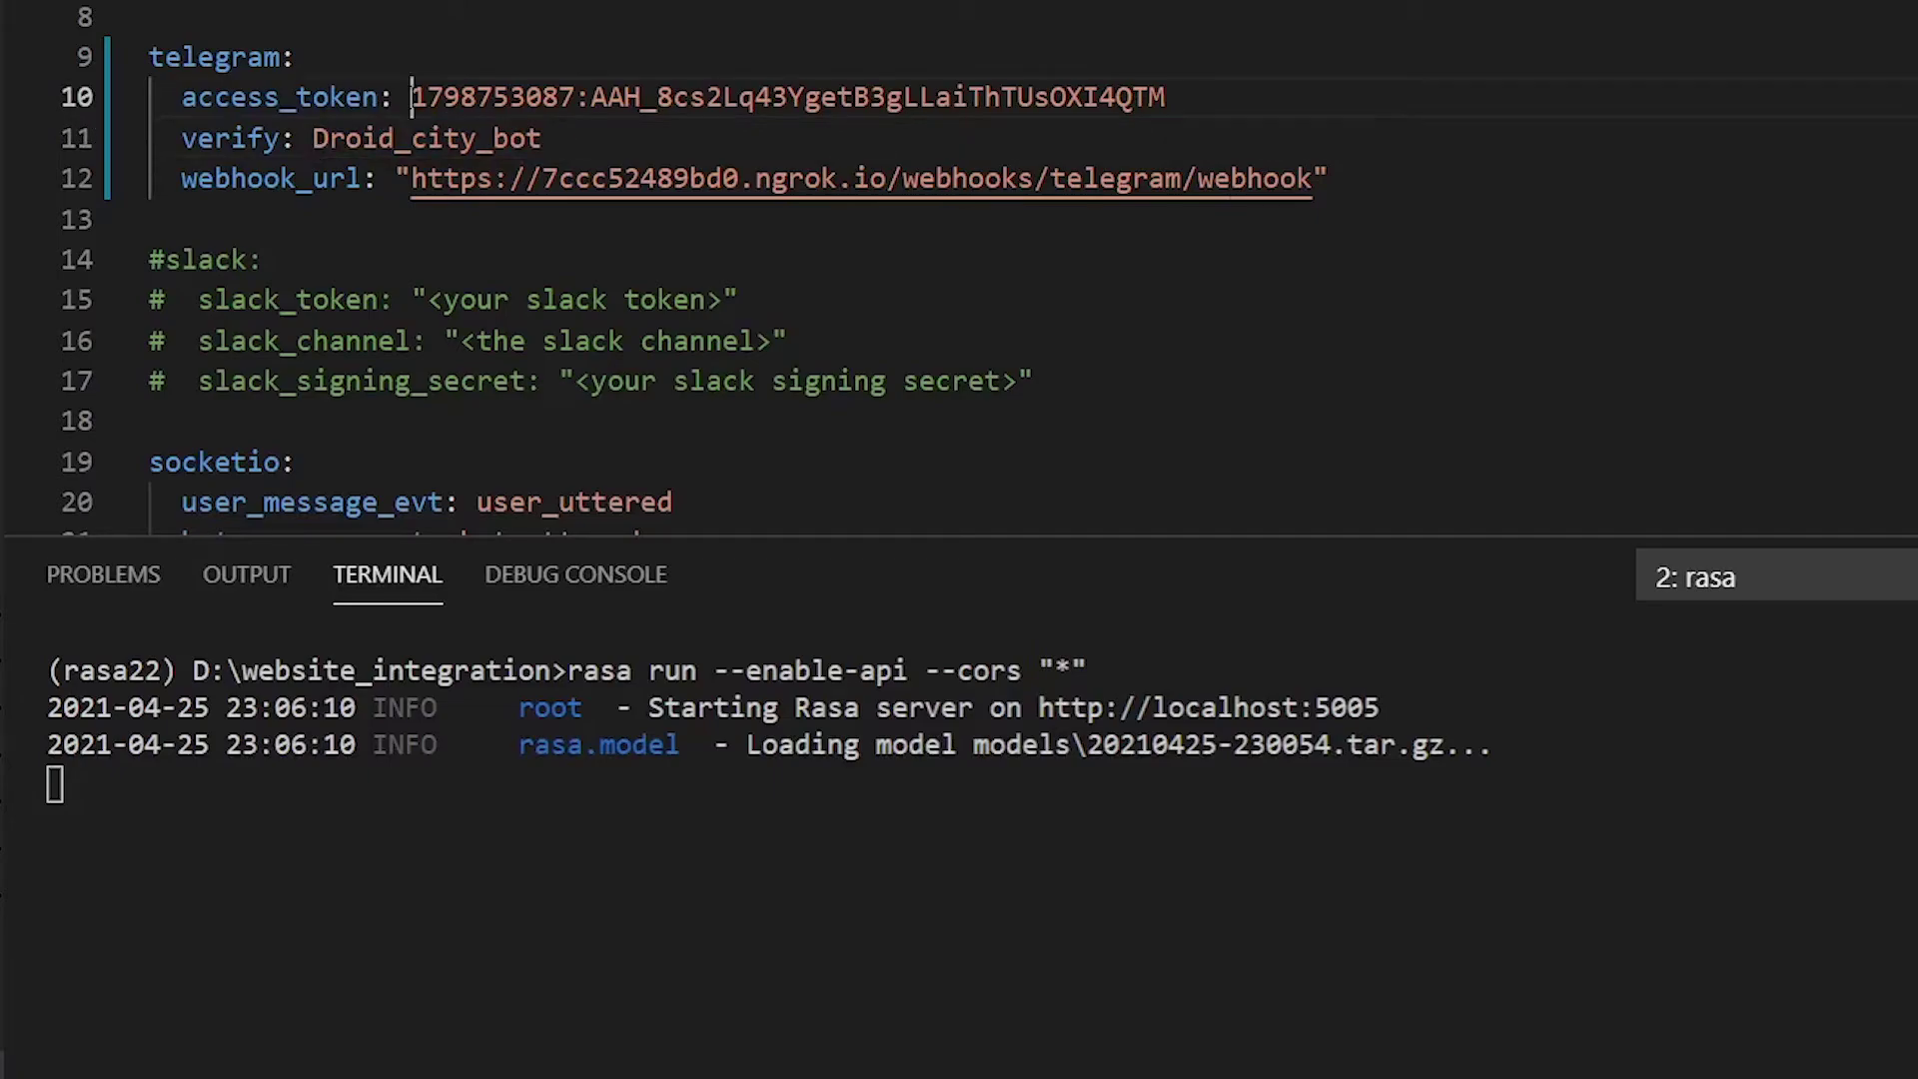
{"action": "left_click", "coordinate": [331, 96]}
{"action": "left_click", "coordinate": [412, 95]}
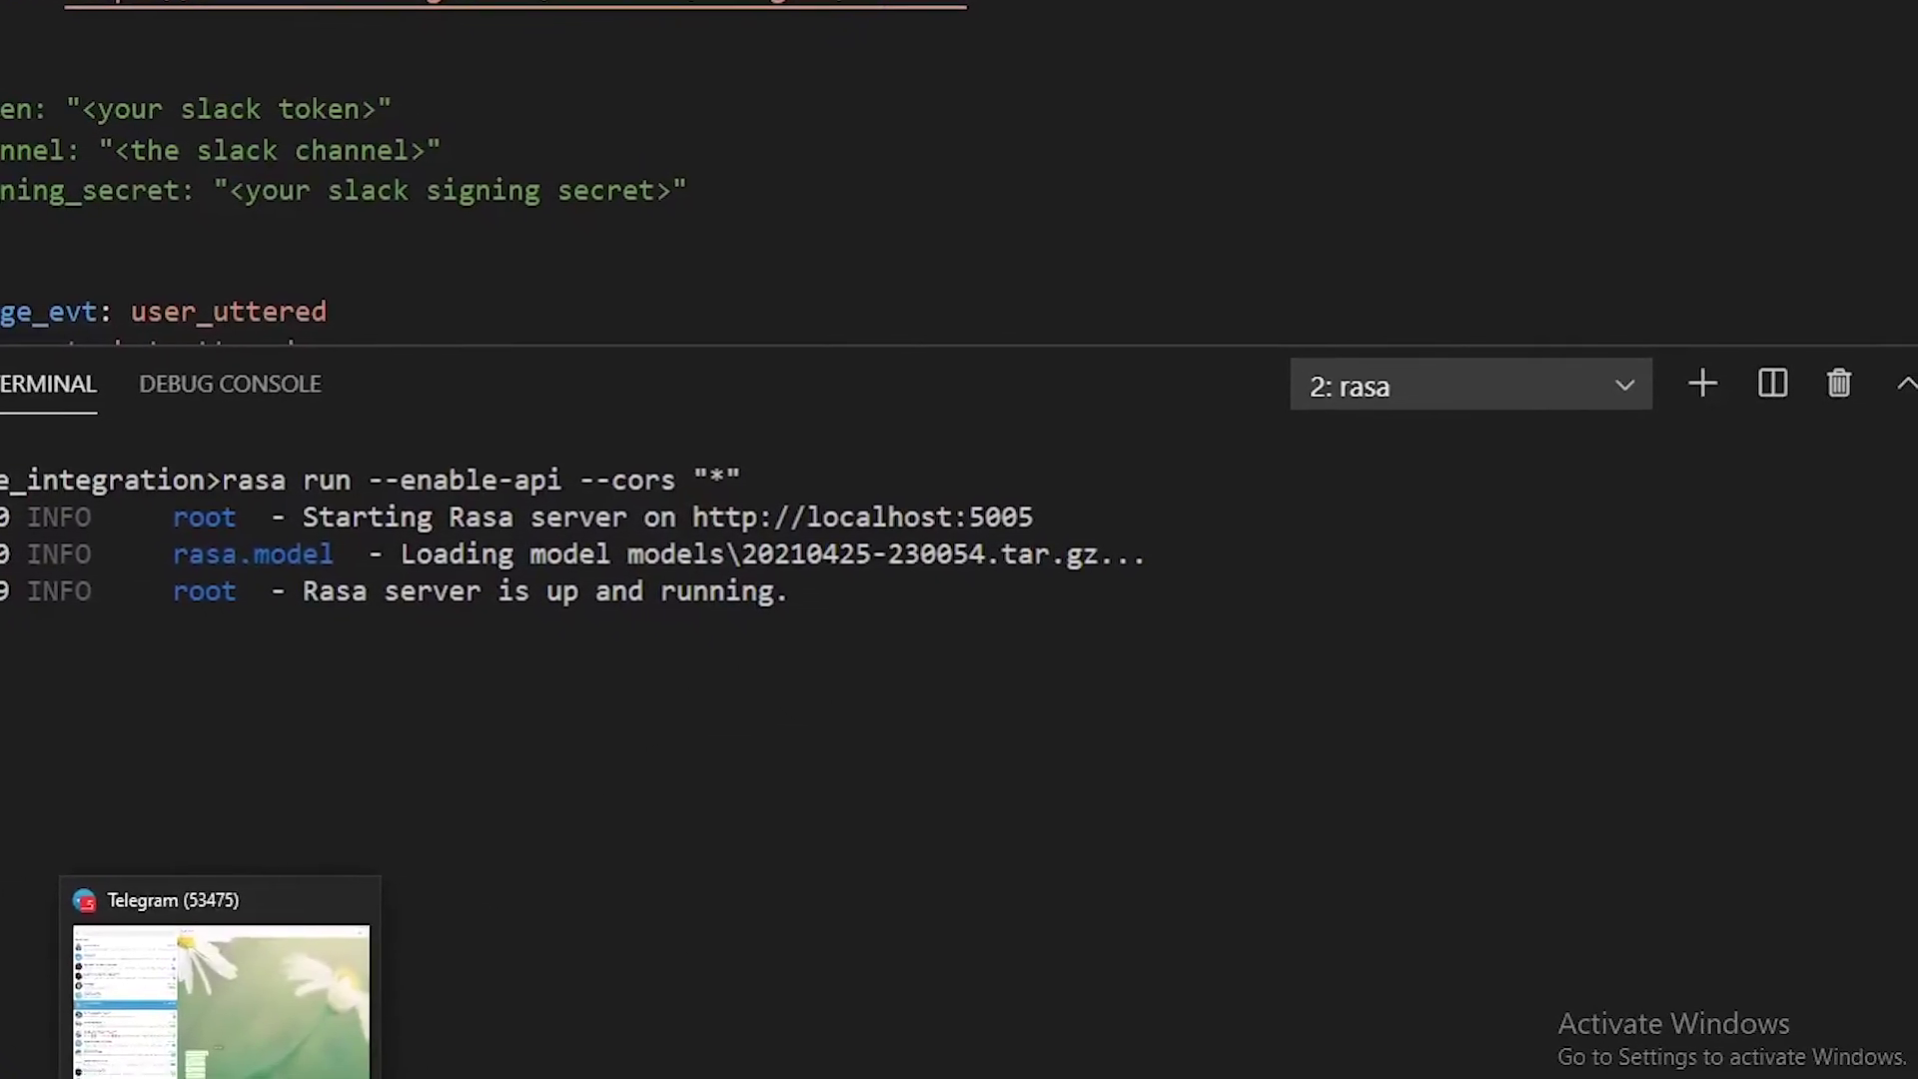
Step: Send the message 'happy' to the bot in the Telegram chat
{"action": "left_click", "coordinate": [166, 975]}
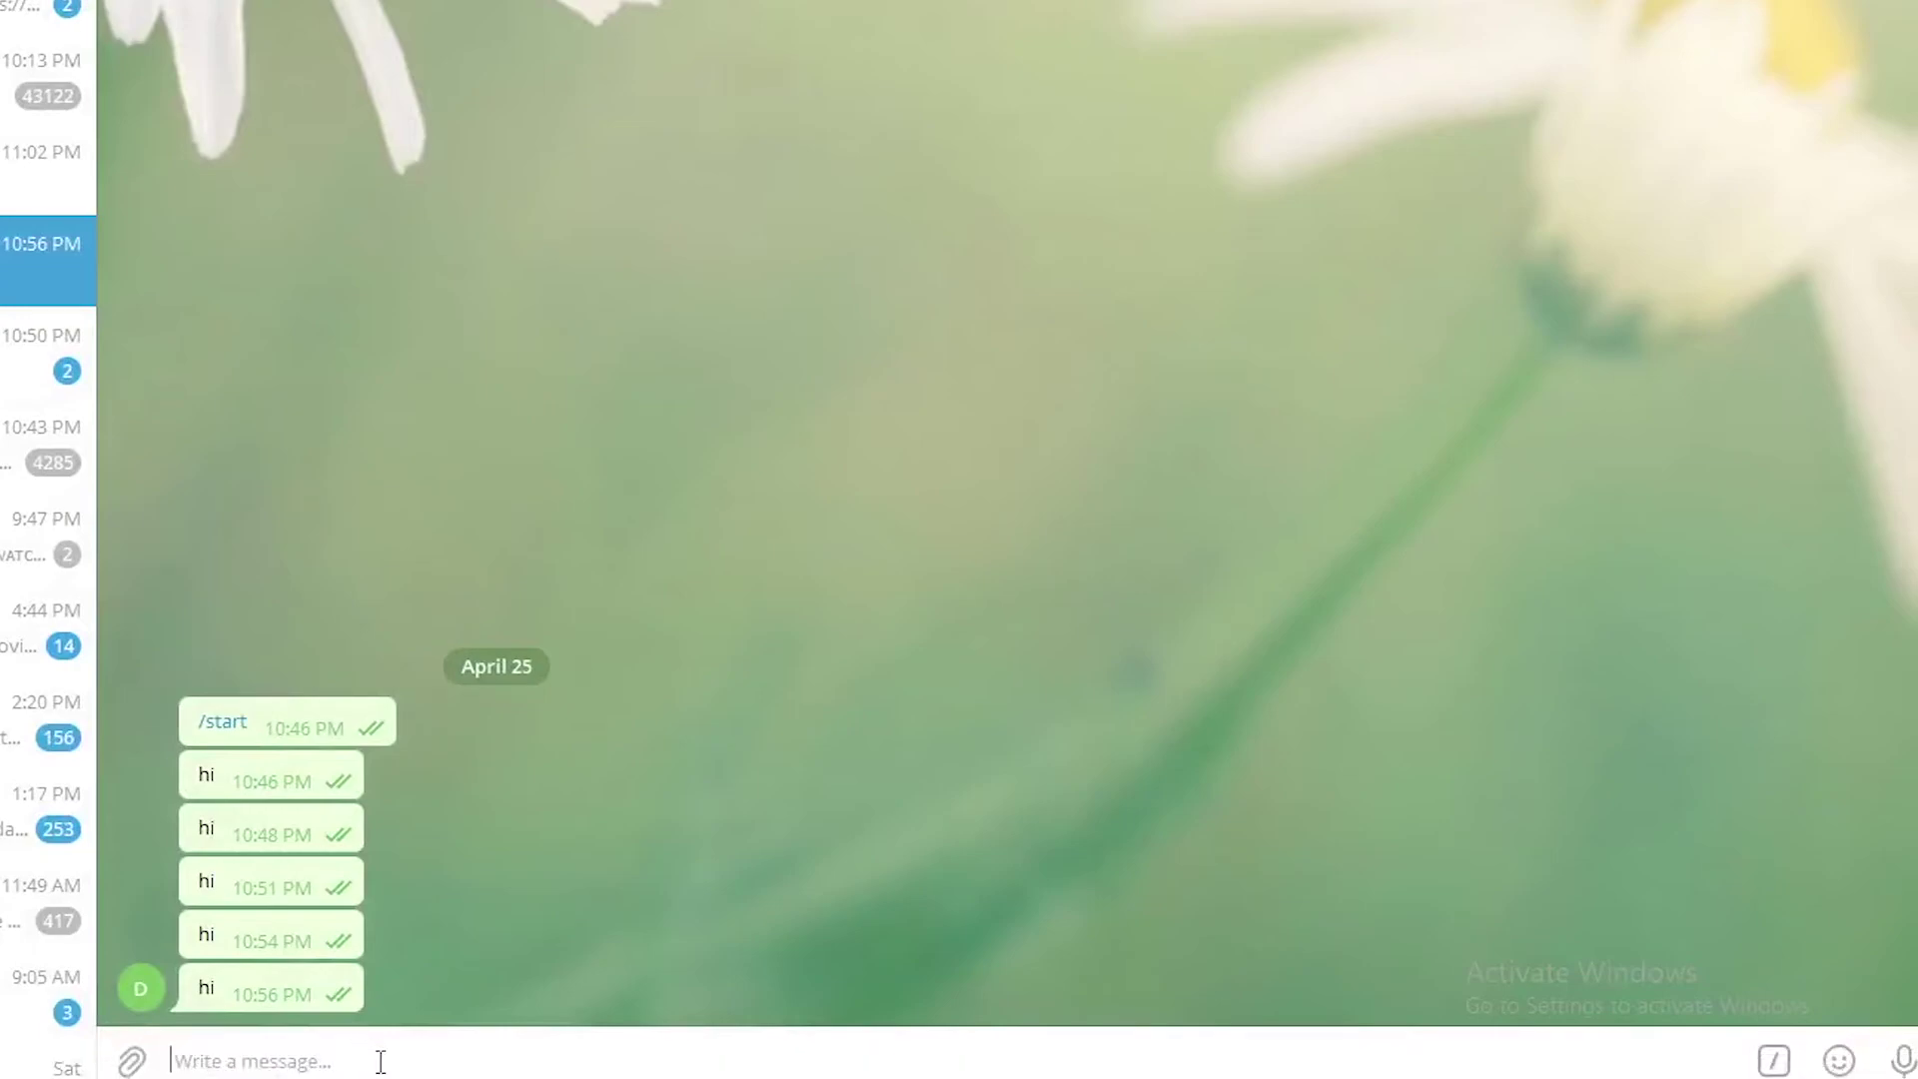
{"action": "type", "text": "ha"}
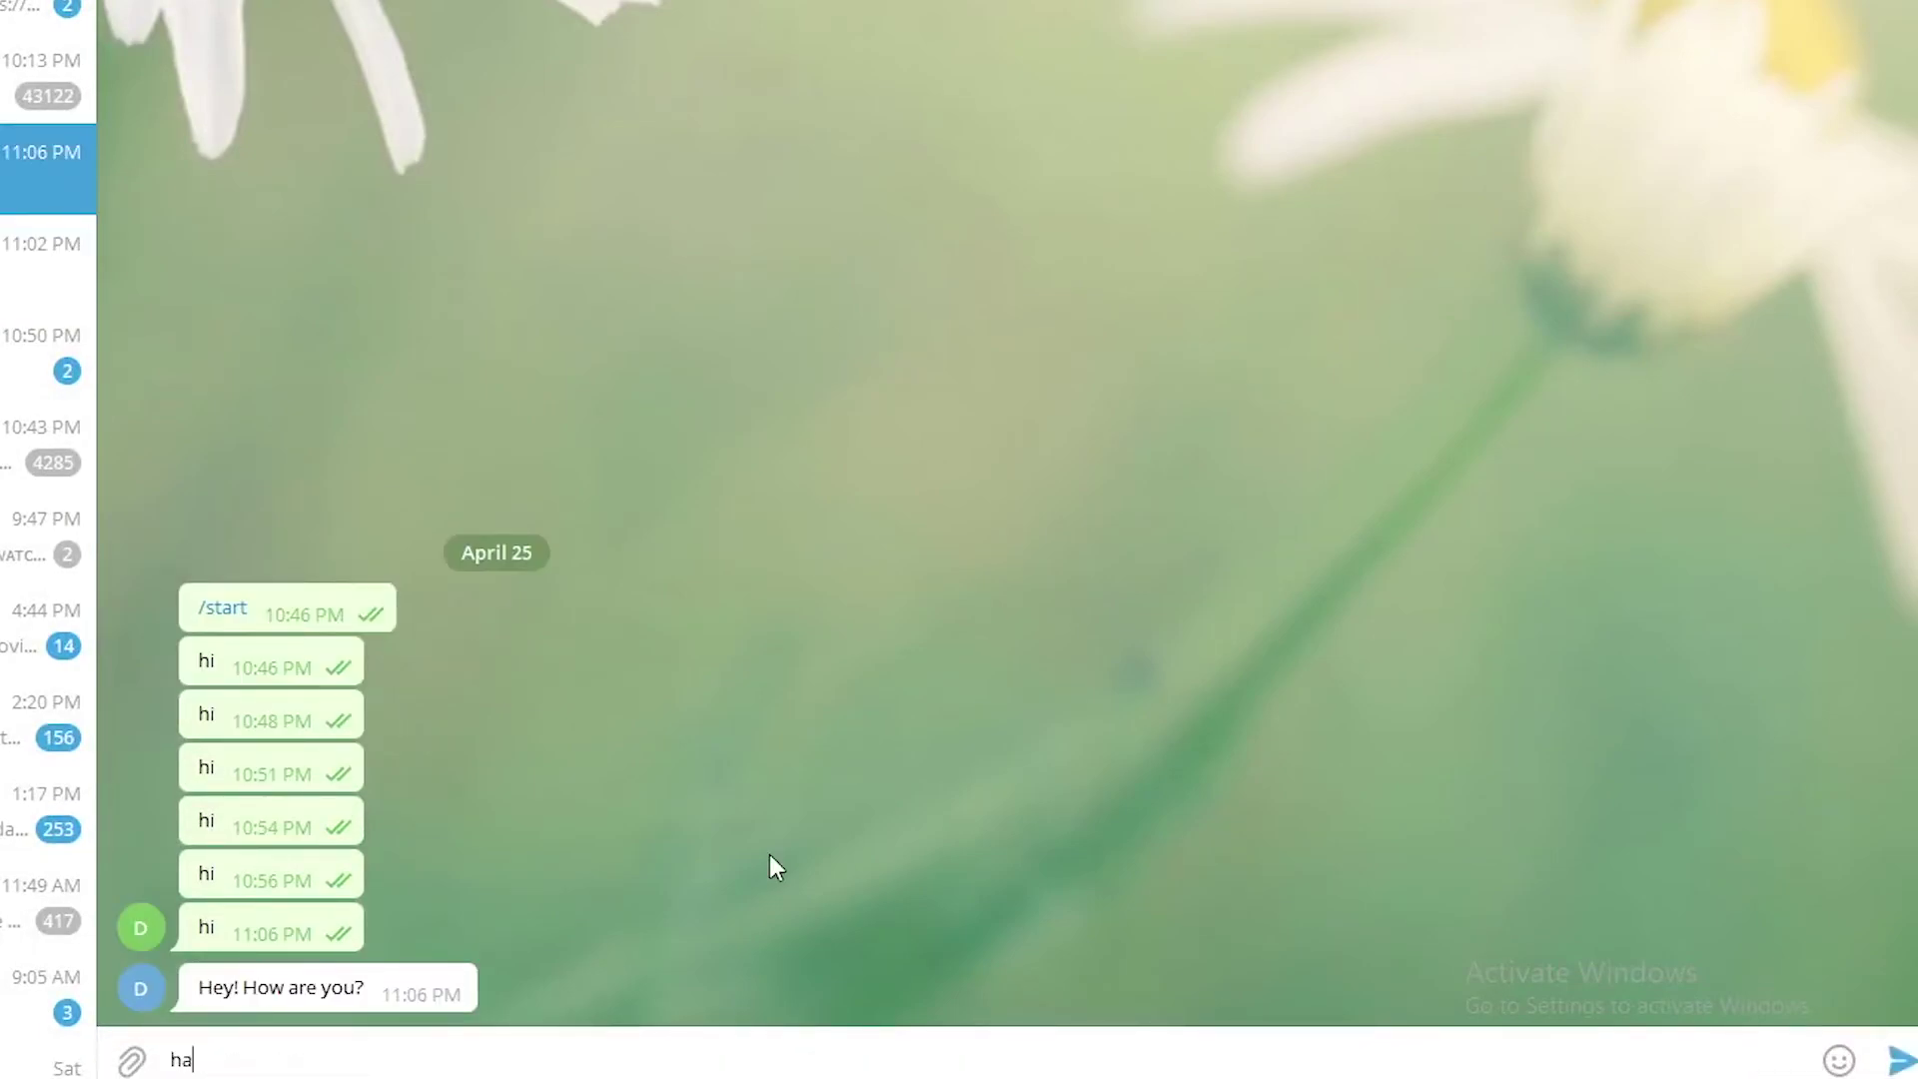
{"action": "type", "text": "ppy"}
{"action": "key", "text": "Return"}
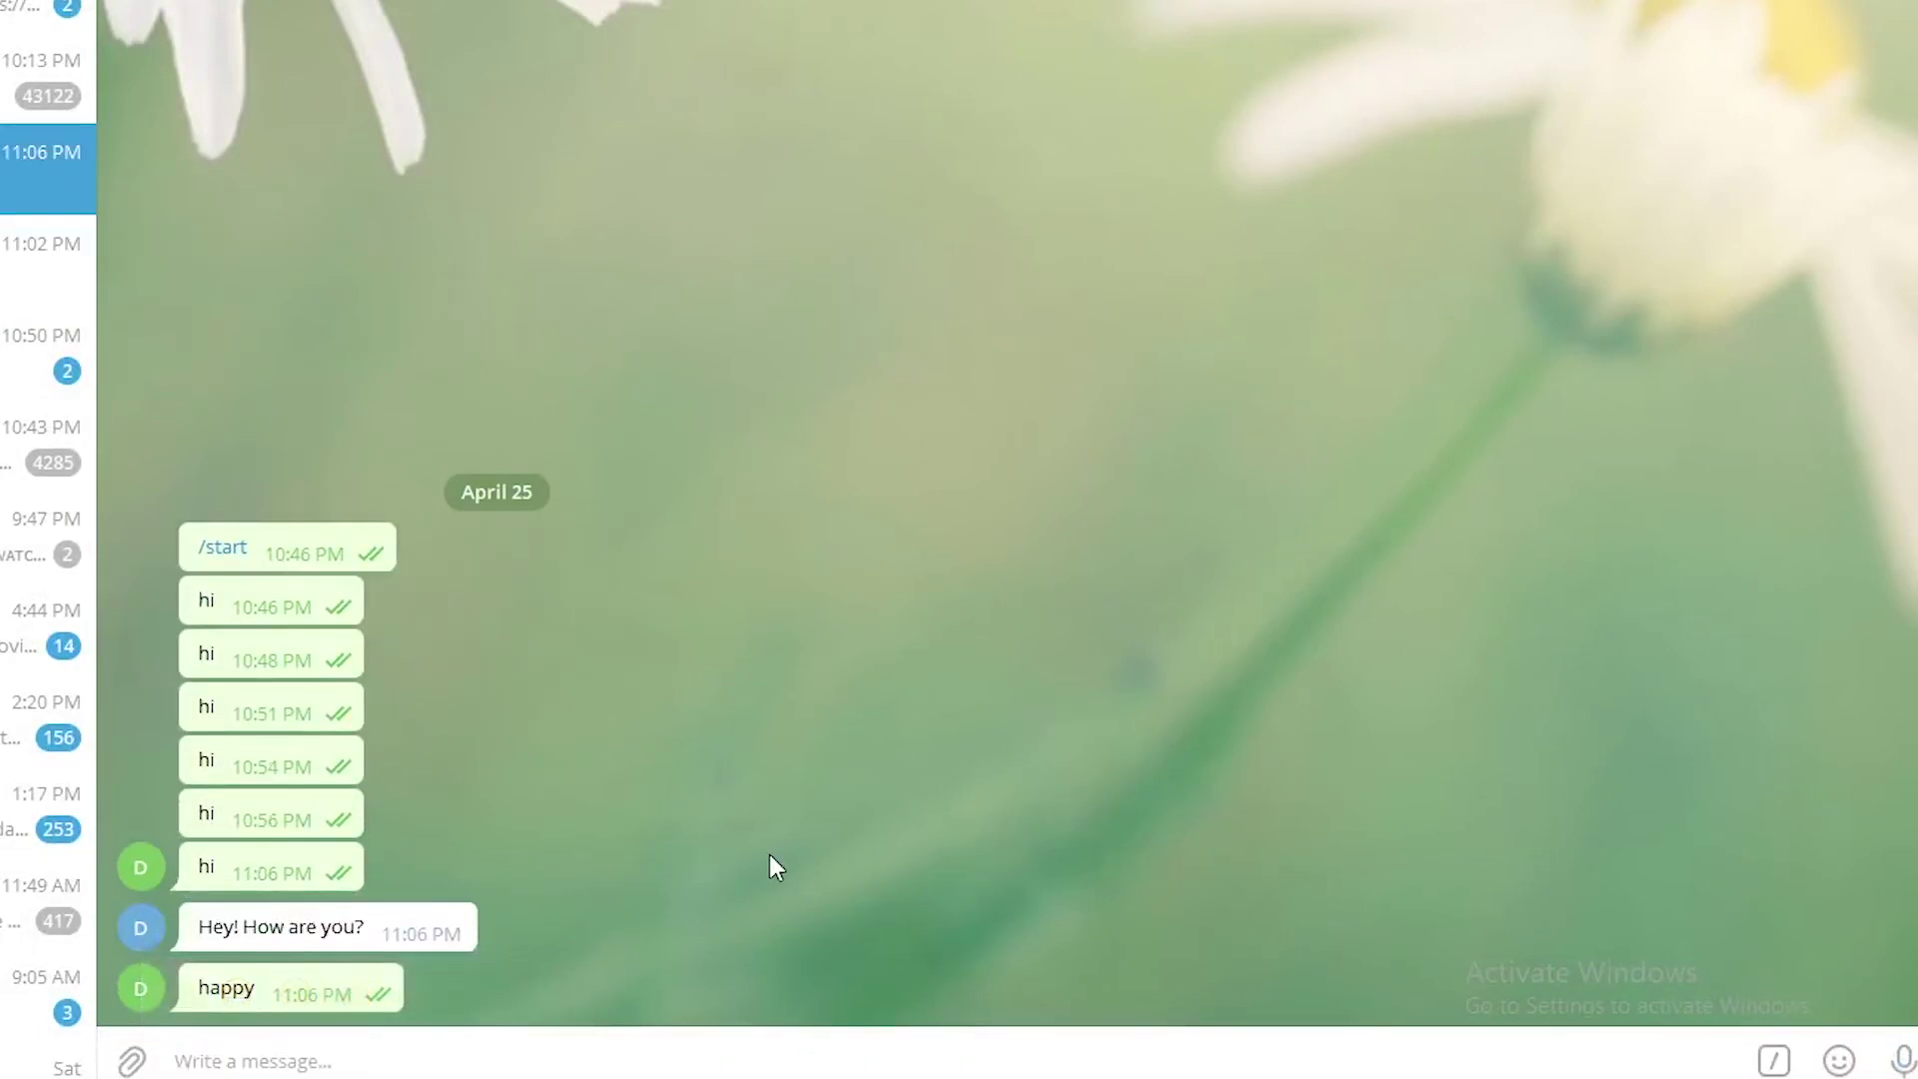